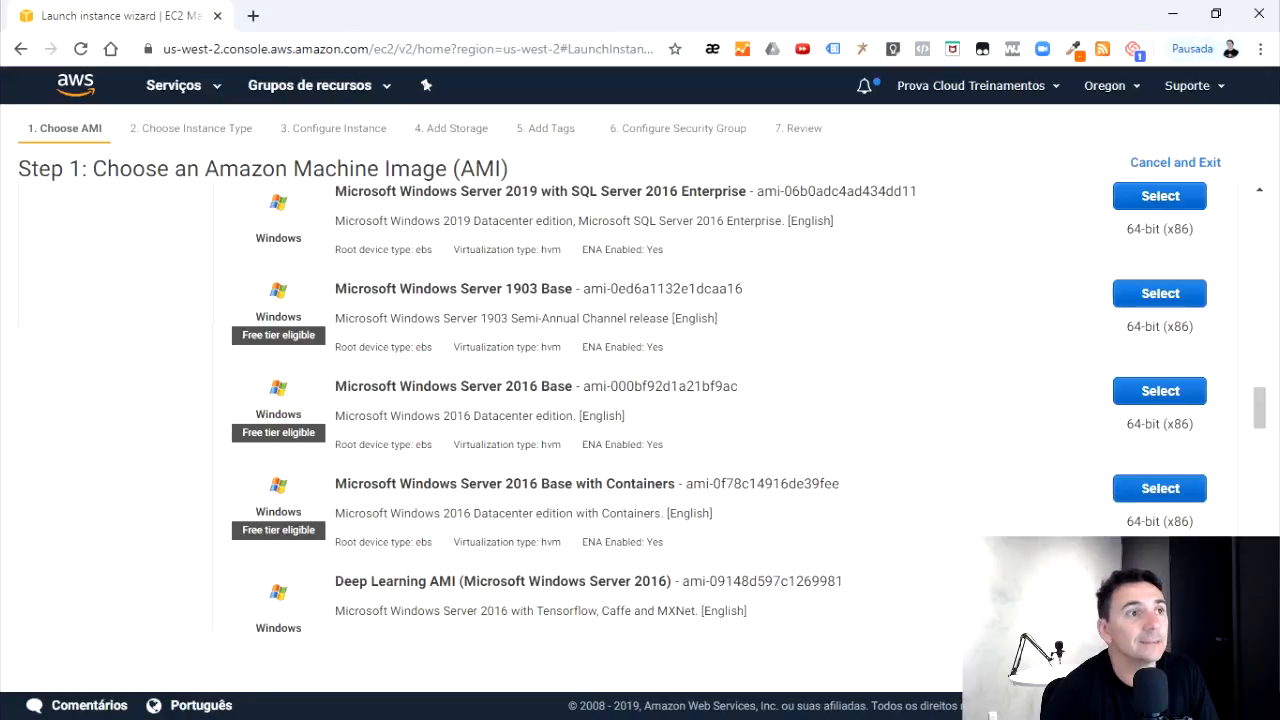
Examine the available Quick Start machine images and the AWS Marketplace offerings, ending back at the Quick Start list
scroll(640, 400, up, 15)
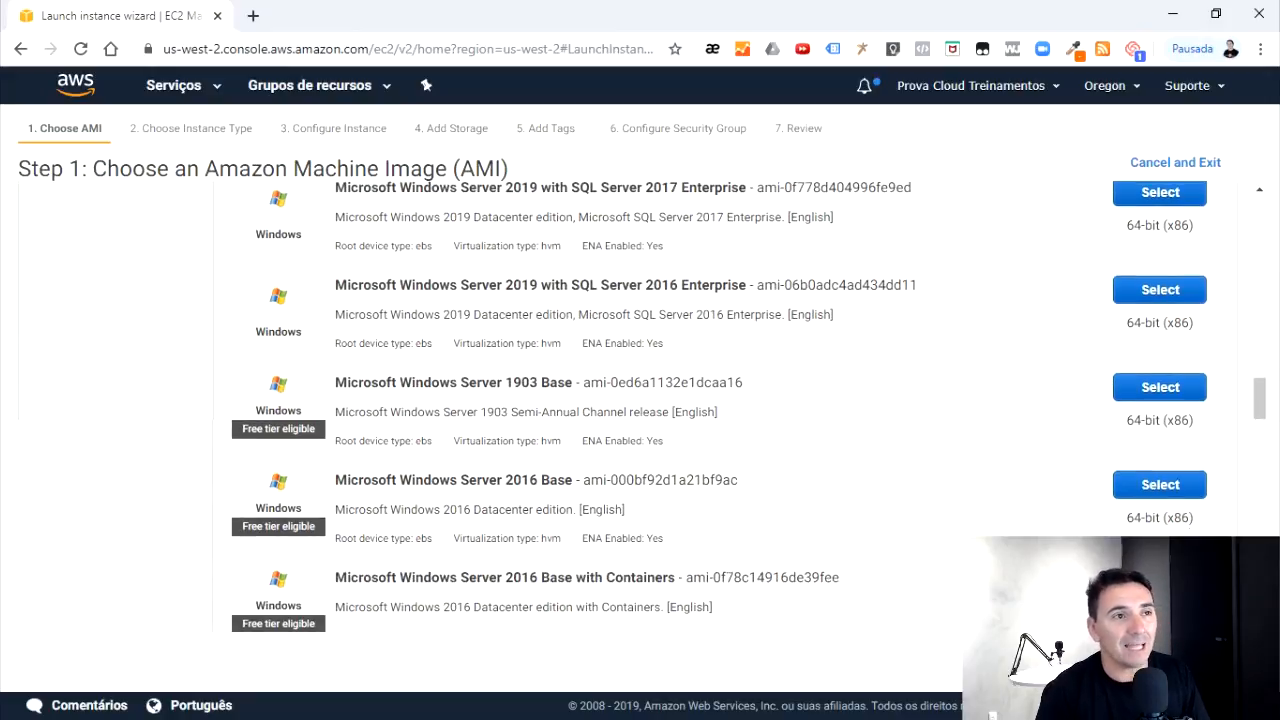
scroll(640, 400, up, 10)
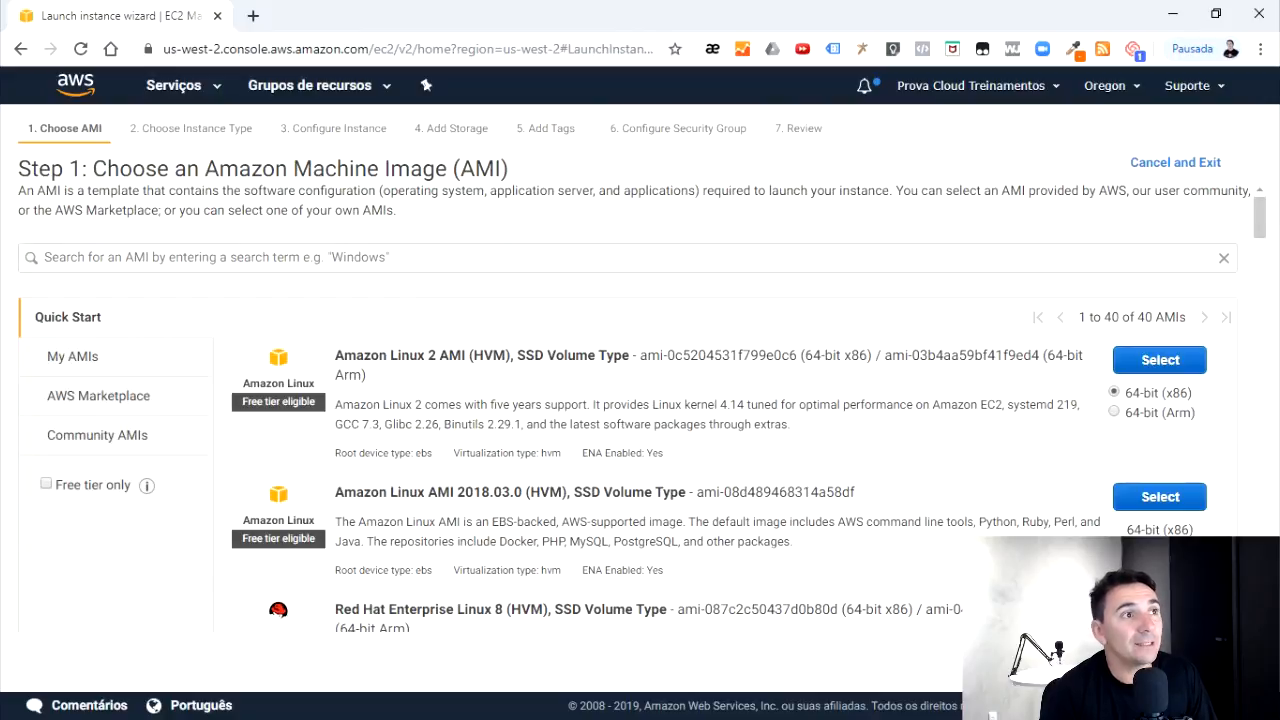
scroll(640, 400, down, 1)
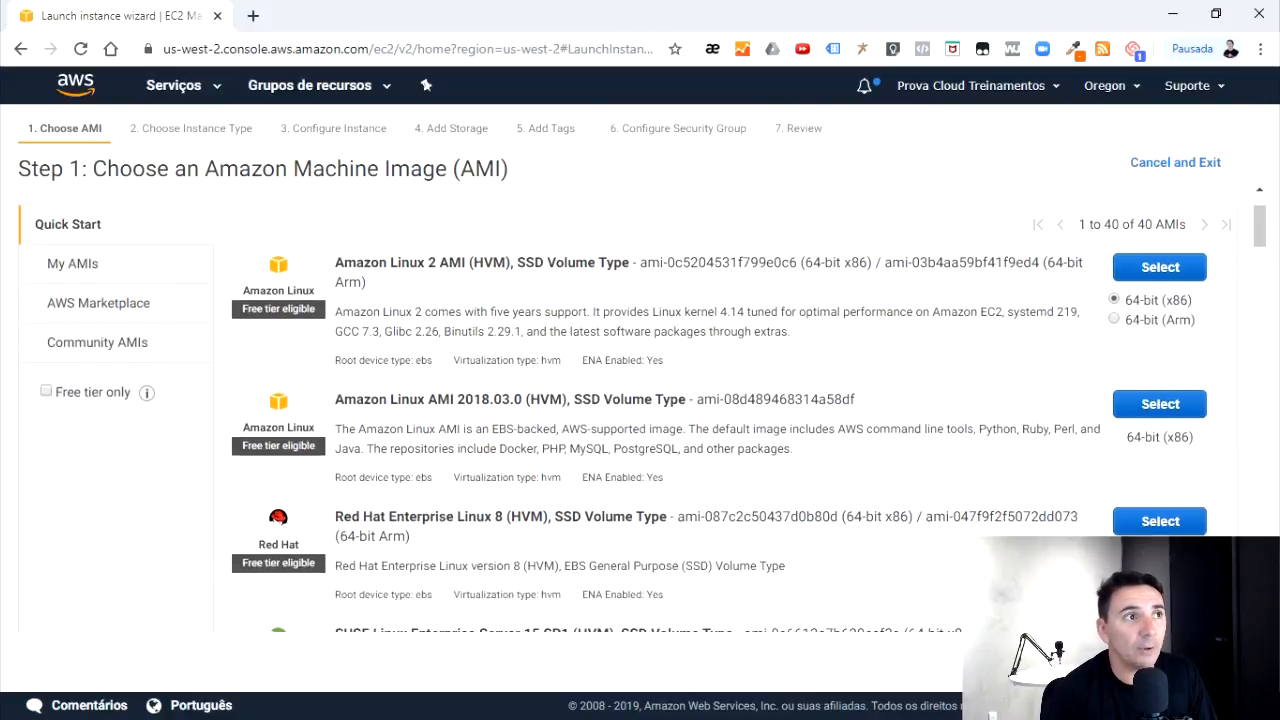
click(98, 302)
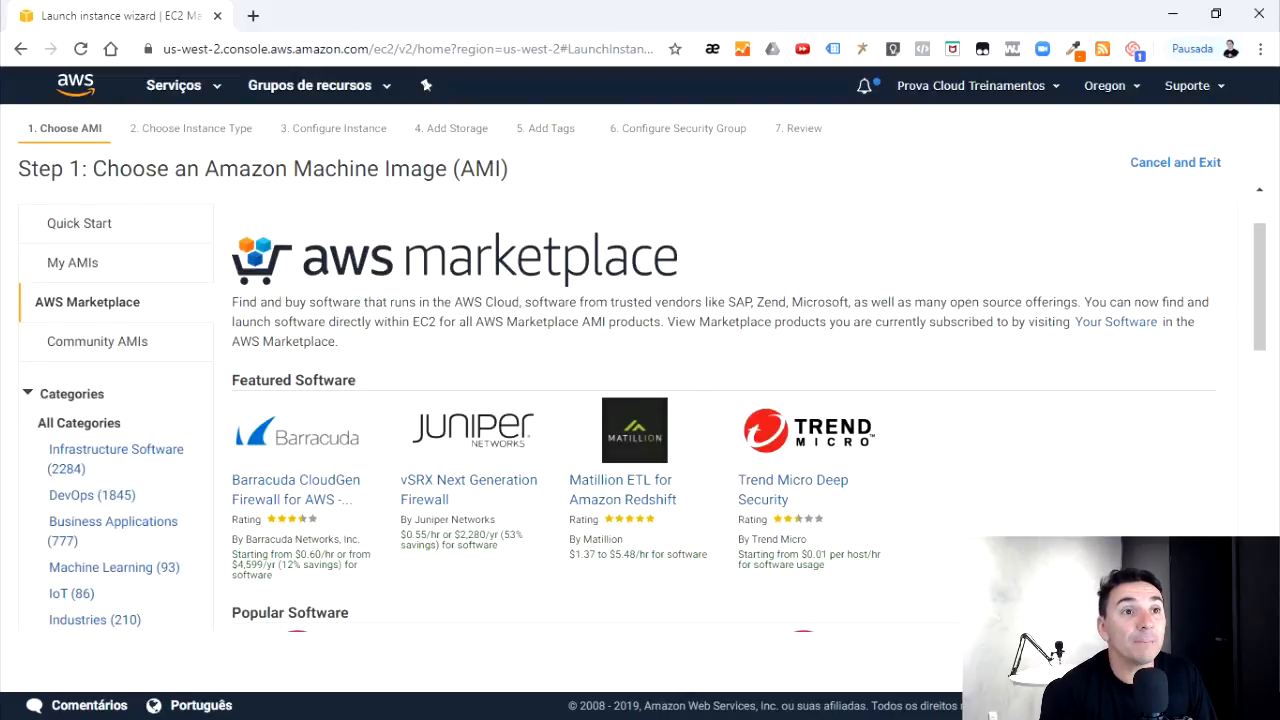
scroll(720, 400, down, 5)
scroll(452, 400, up, 5)
click(79, 317)
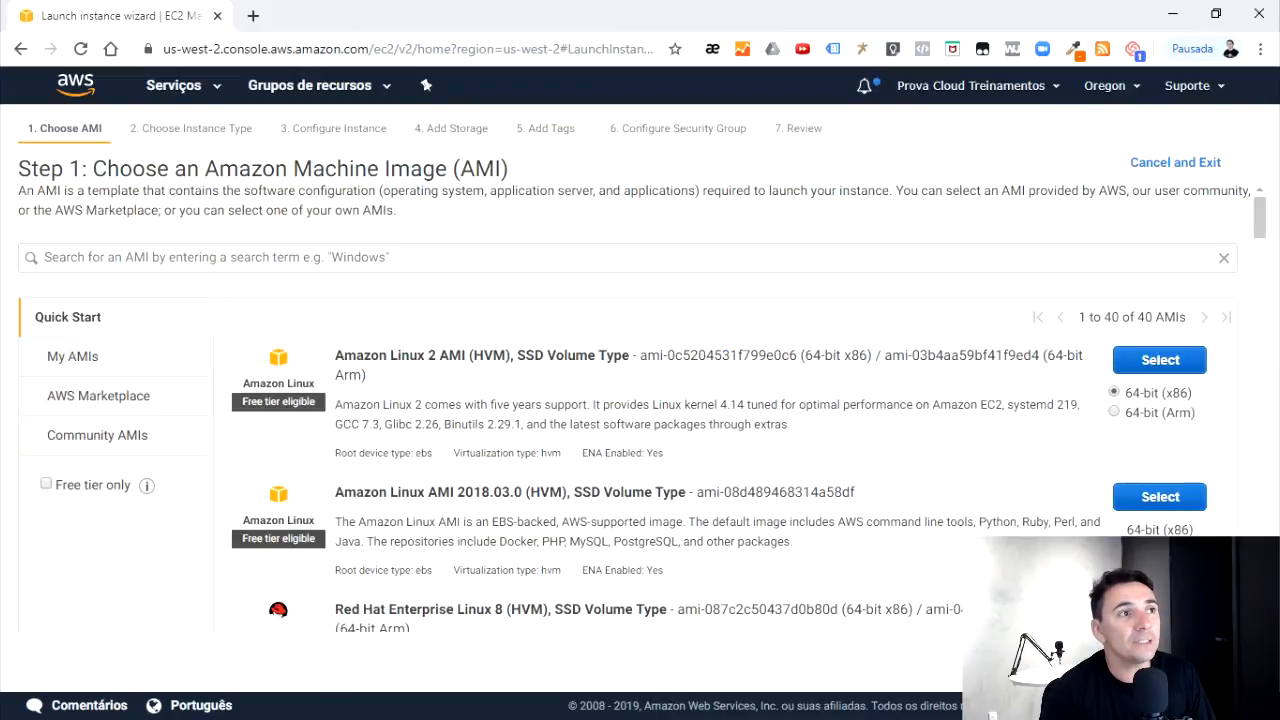
Choose the Microsoft Windows Server 2016 Base image for the new instance
scroll(720, 400, down, 10)
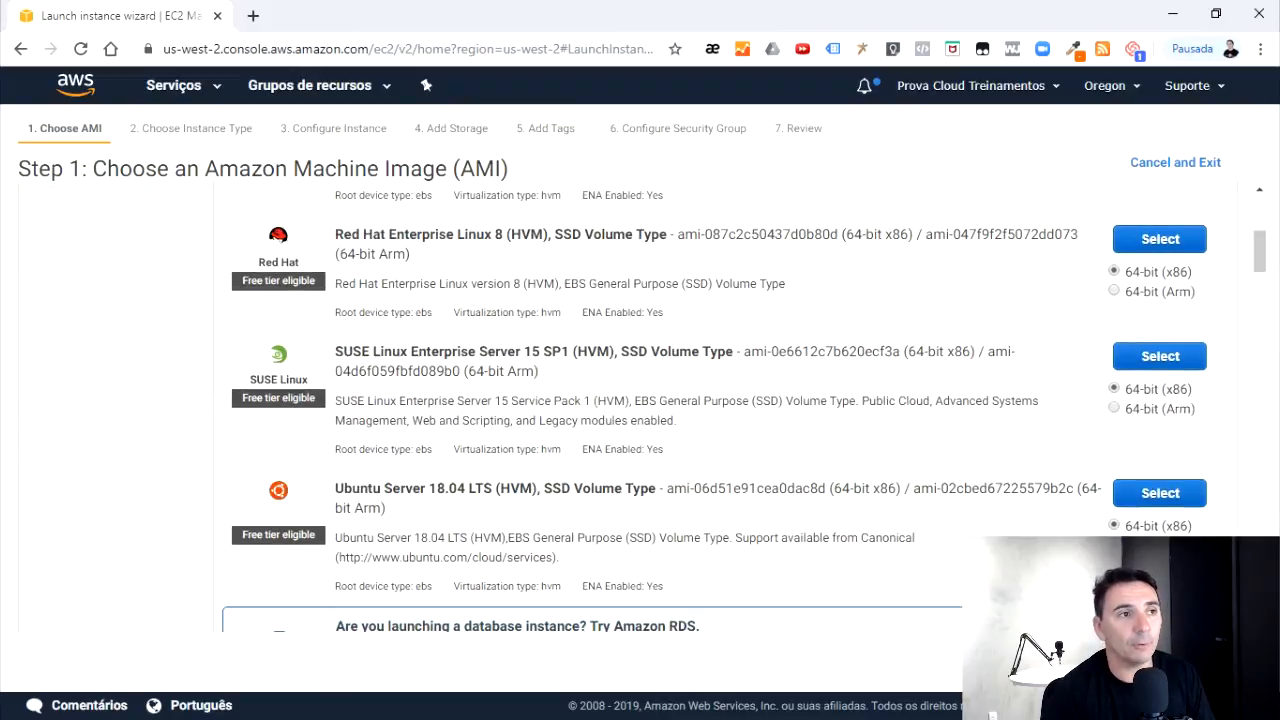
scroll(720, 400, down, 7)
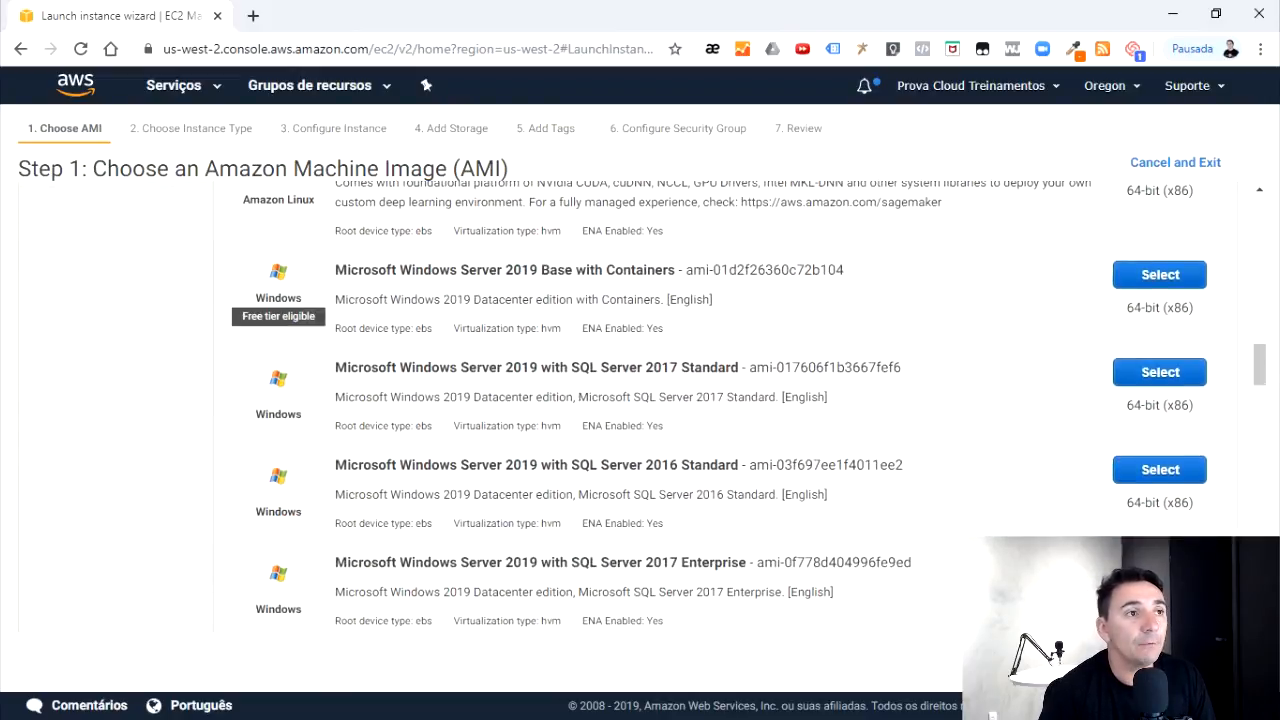
scroll(720, 400, down, 4)
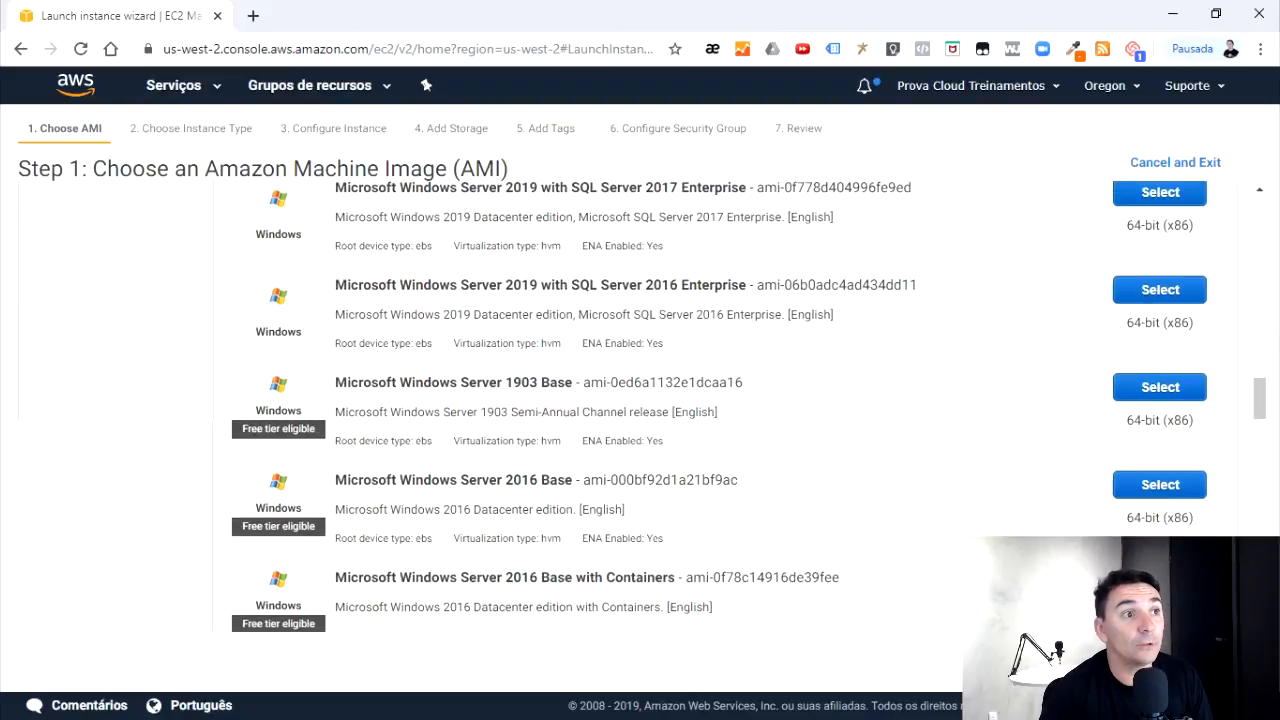
drag(148, 434, 476, 434)
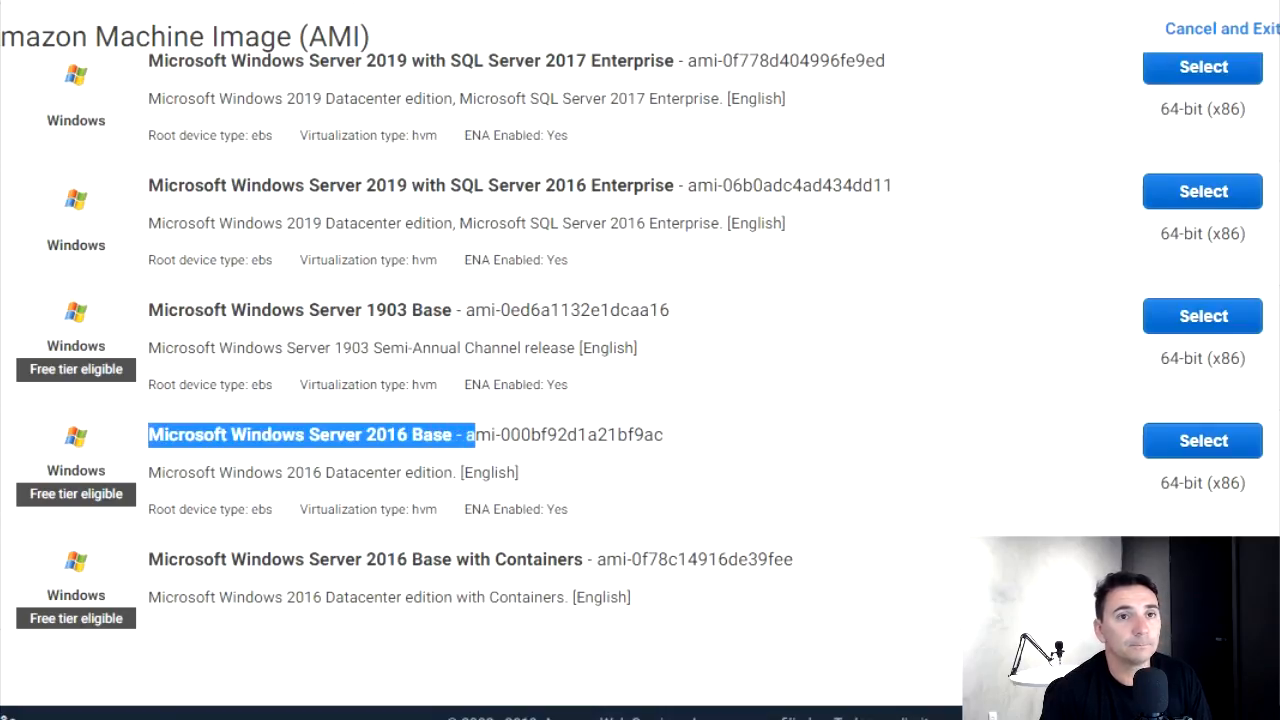
click(1203, 440)
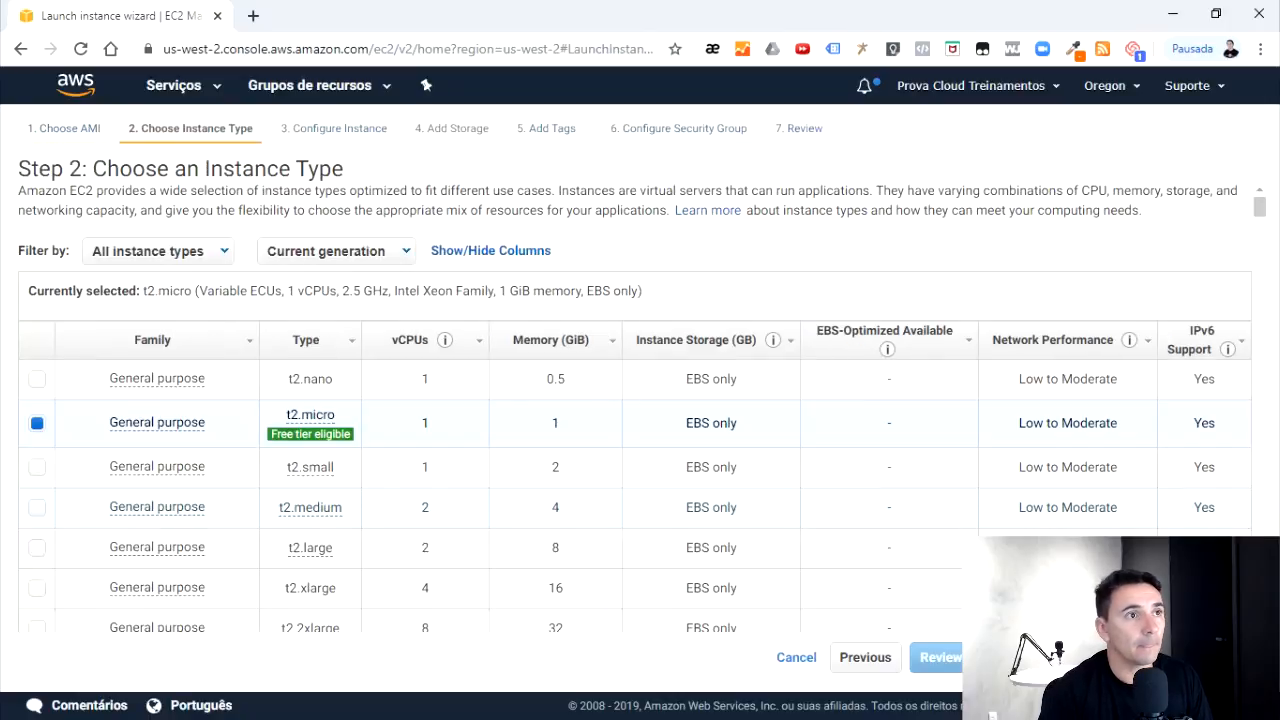
Choose the t2.medium instance type and continue to the instance details
scroll(640, 420, down, 1)
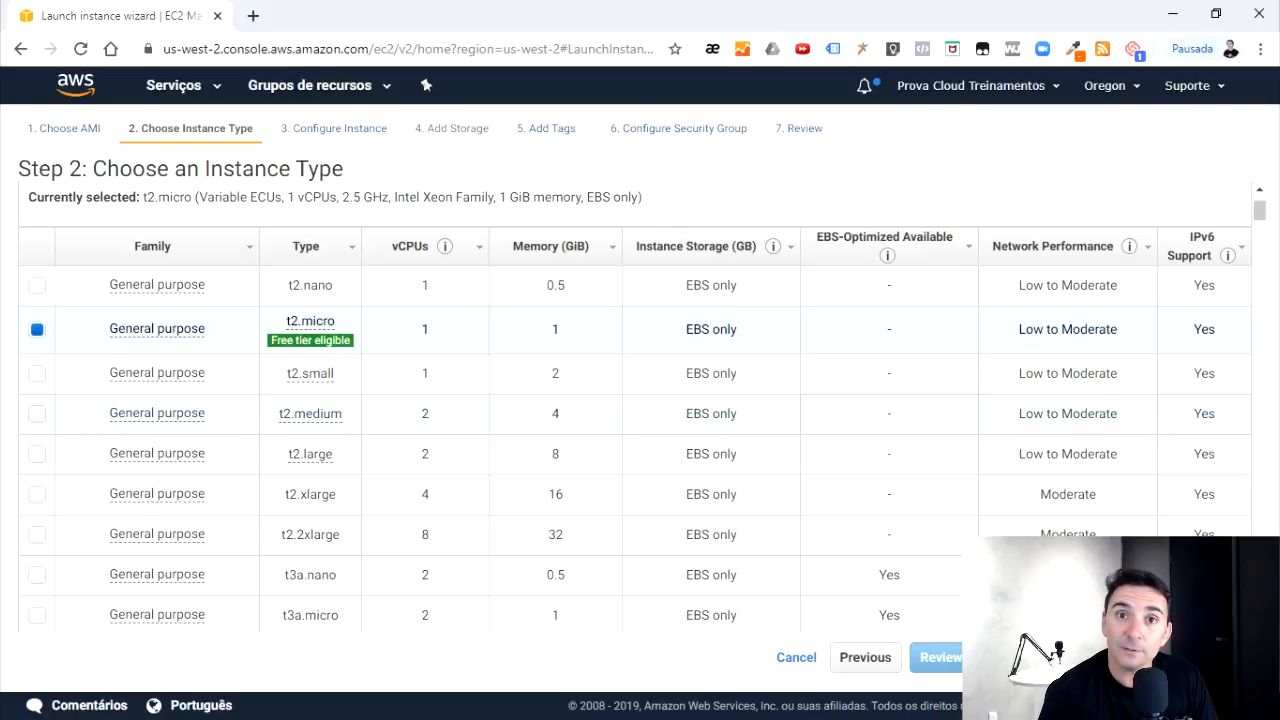
mouse_move(310, 341)
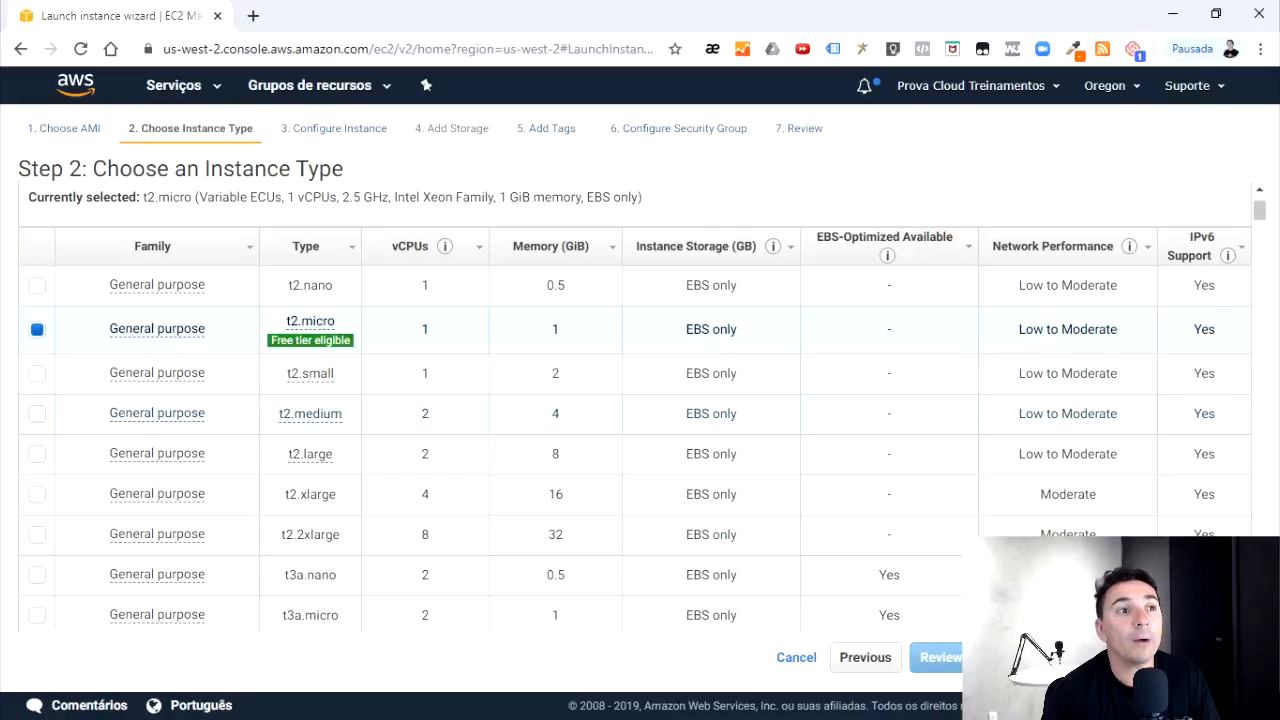
click(37, 414)
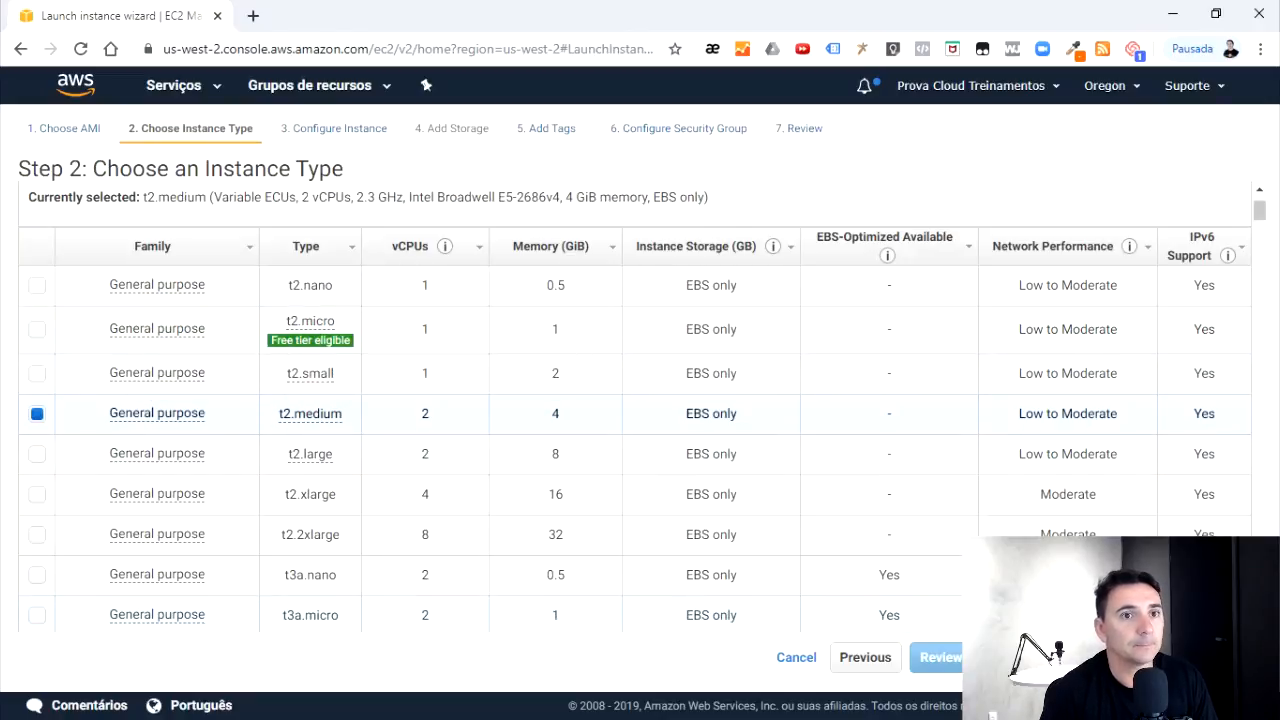
click(1150, 657)
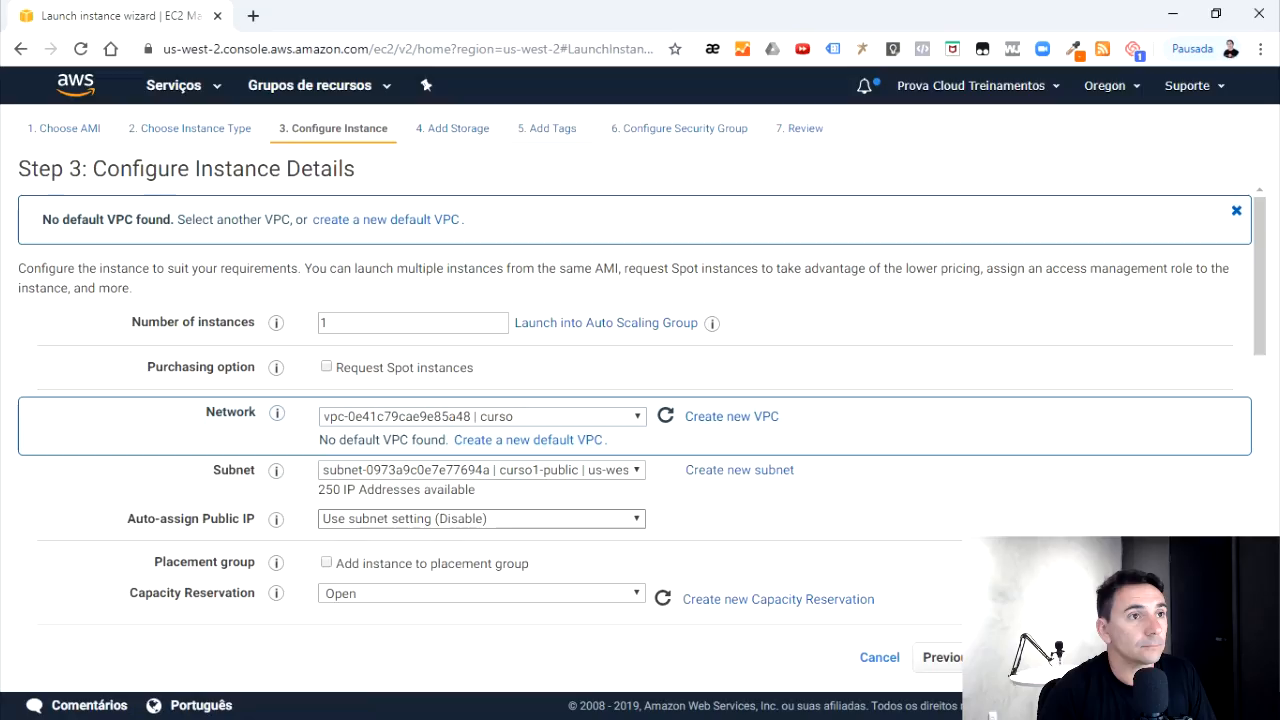
Set Auto-assign Public IP to Enable and continue to the storage settings
click(480, 518)
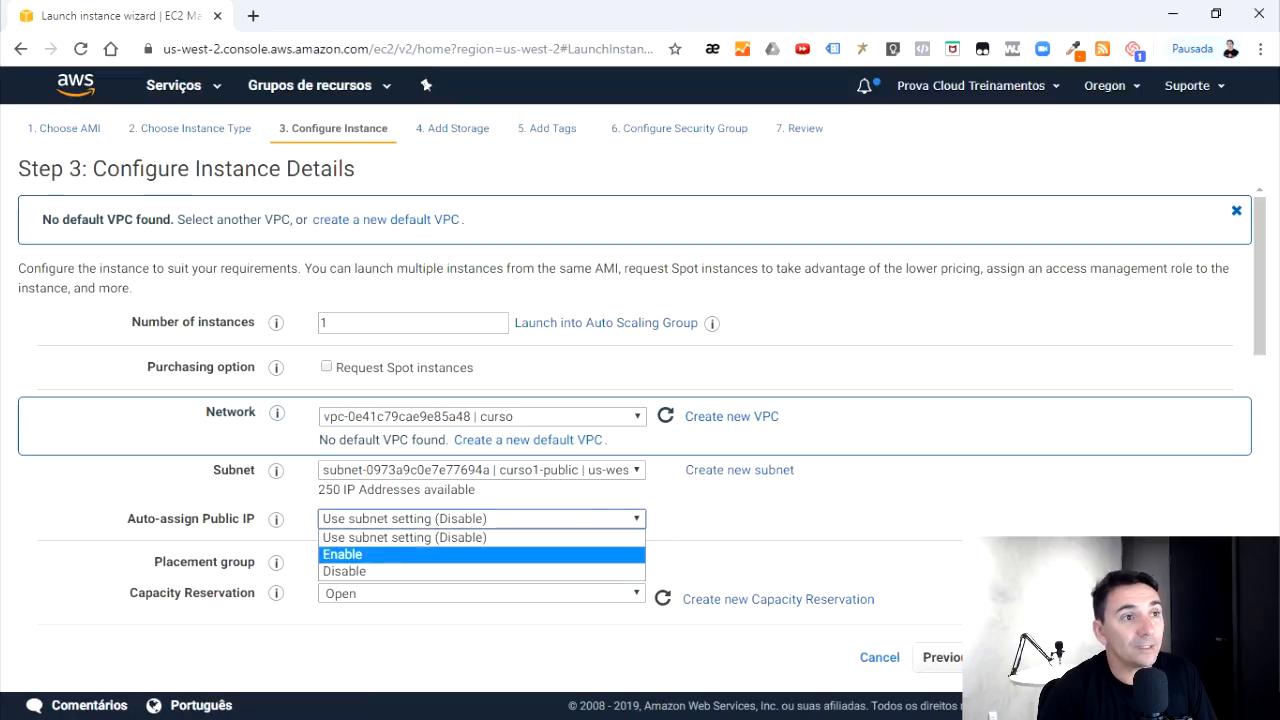
click(342, 554)
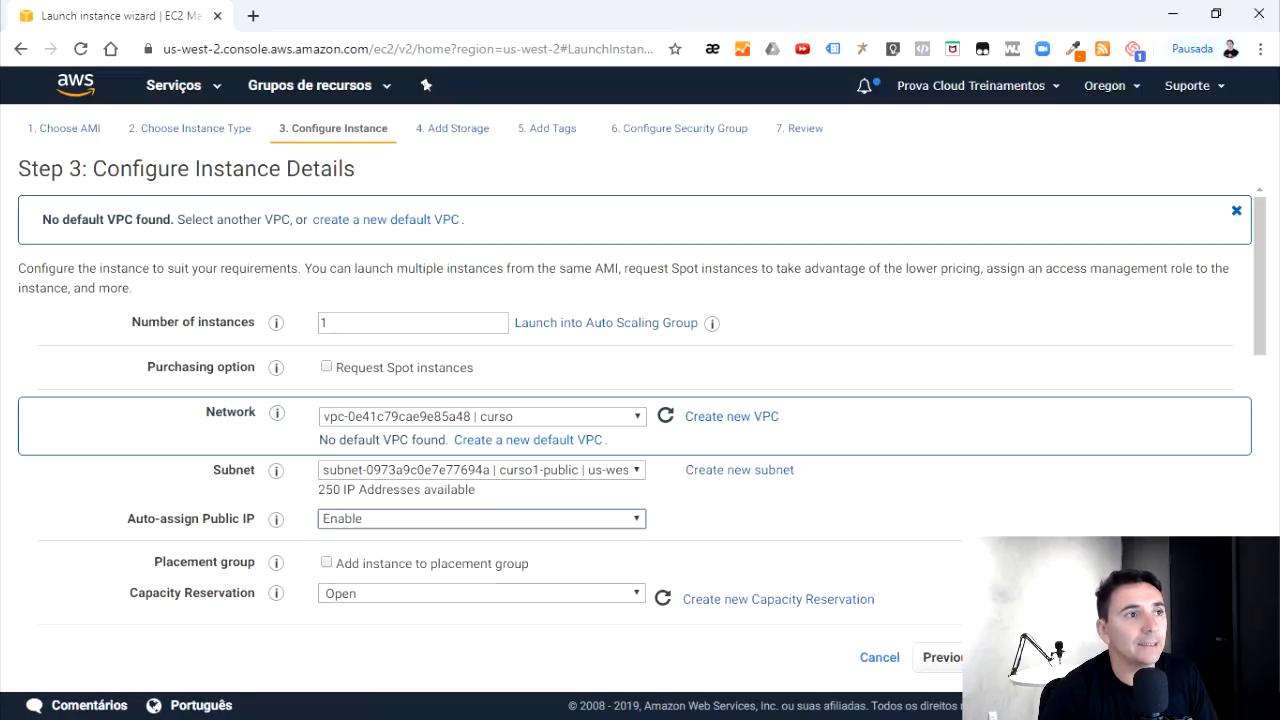
scroll(640, 400, down, 1)
click(1194, 657)
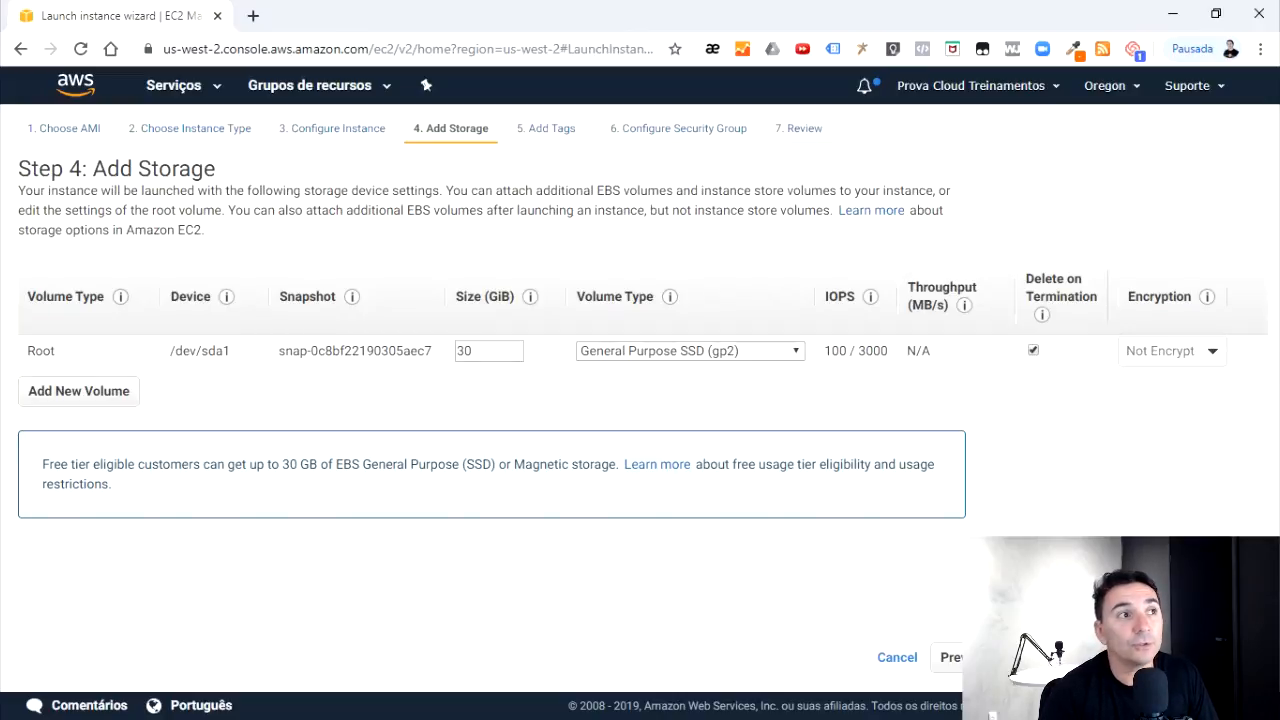
Add a second EBS volume with a size of 10 GiB and continue to the tags
click(78, 391)
key(Tab)
key(Tab)
key(Tab)
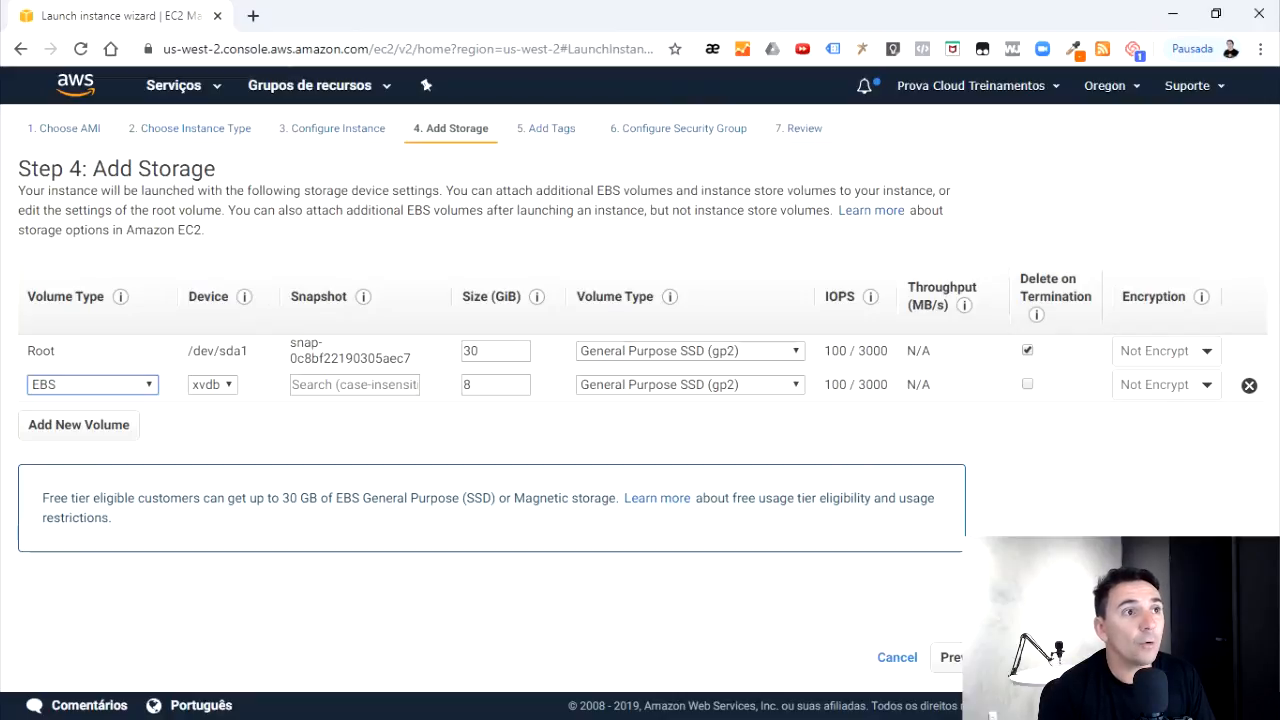
text(10)
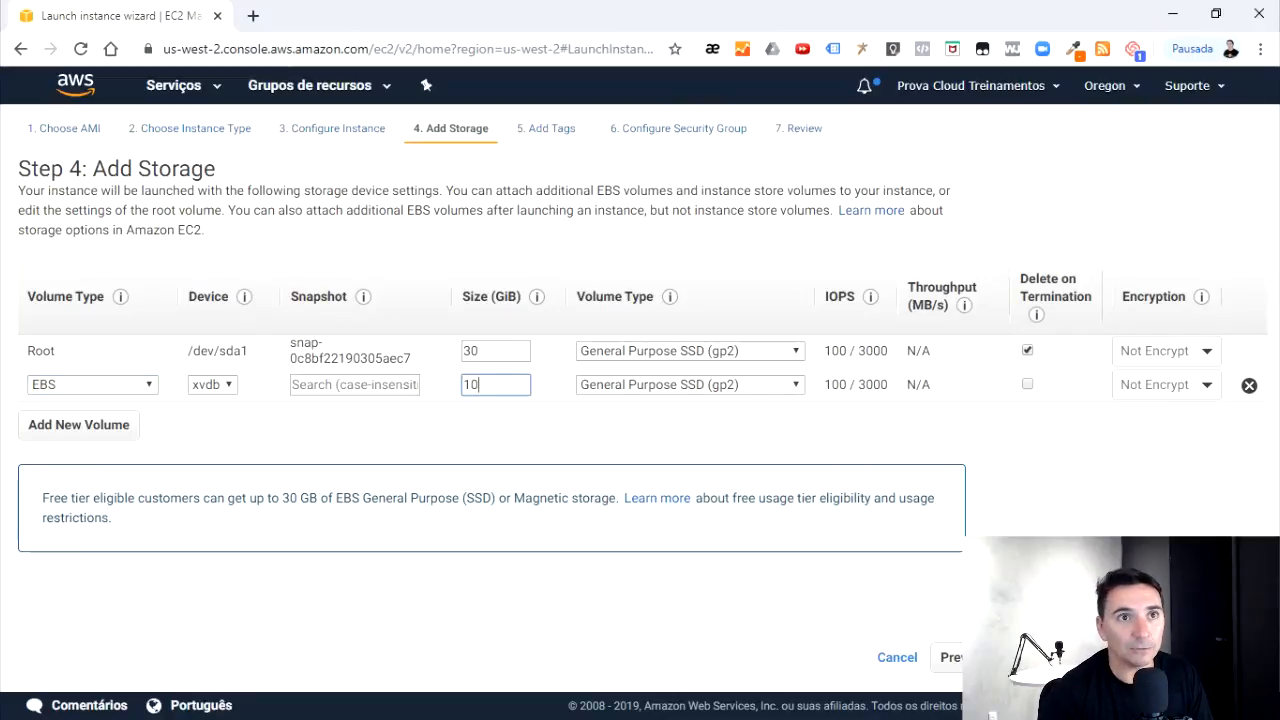
click(1203, 657)
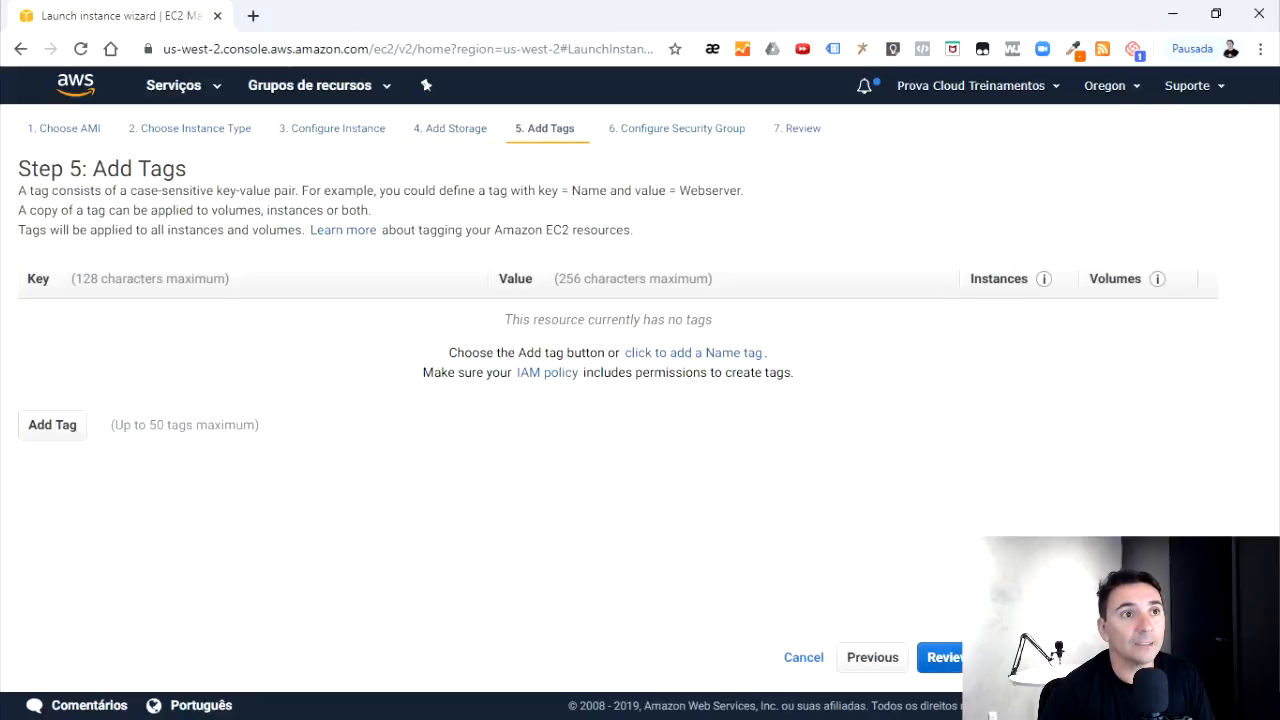
Add a tag with the key Name and the value Windows, and continue to the security group settings
click(52, 425)
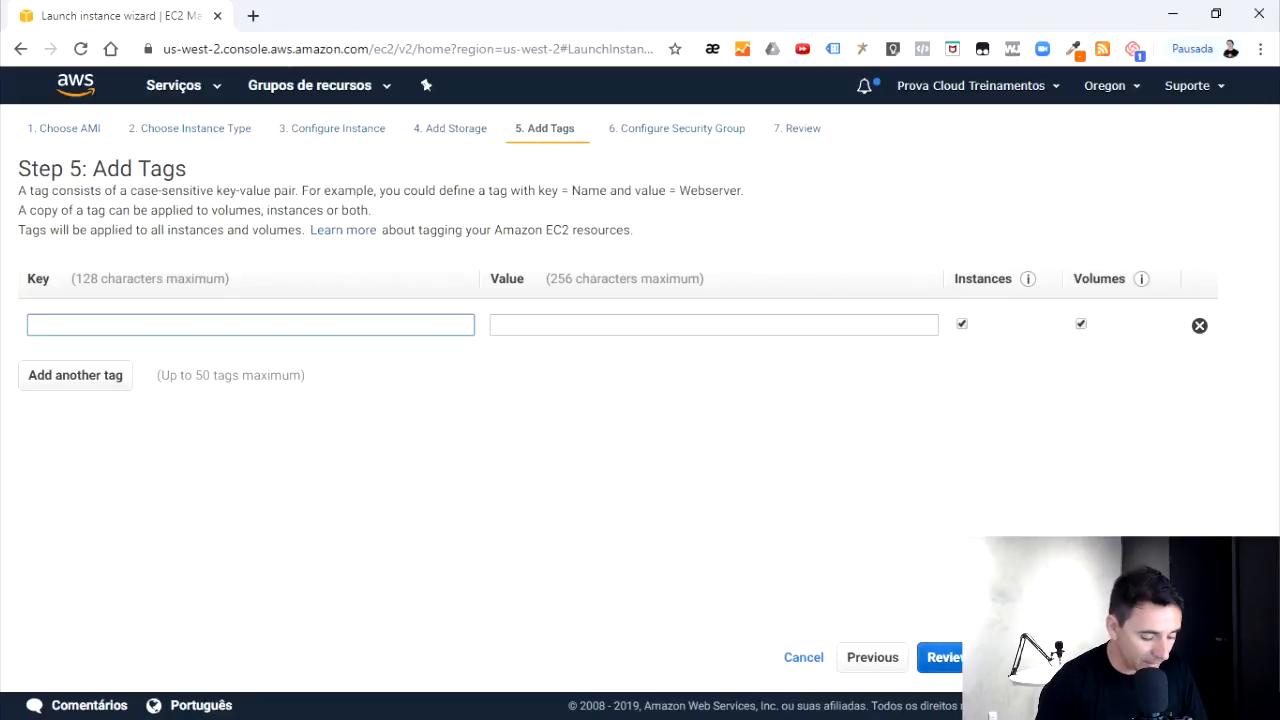
text(Name)
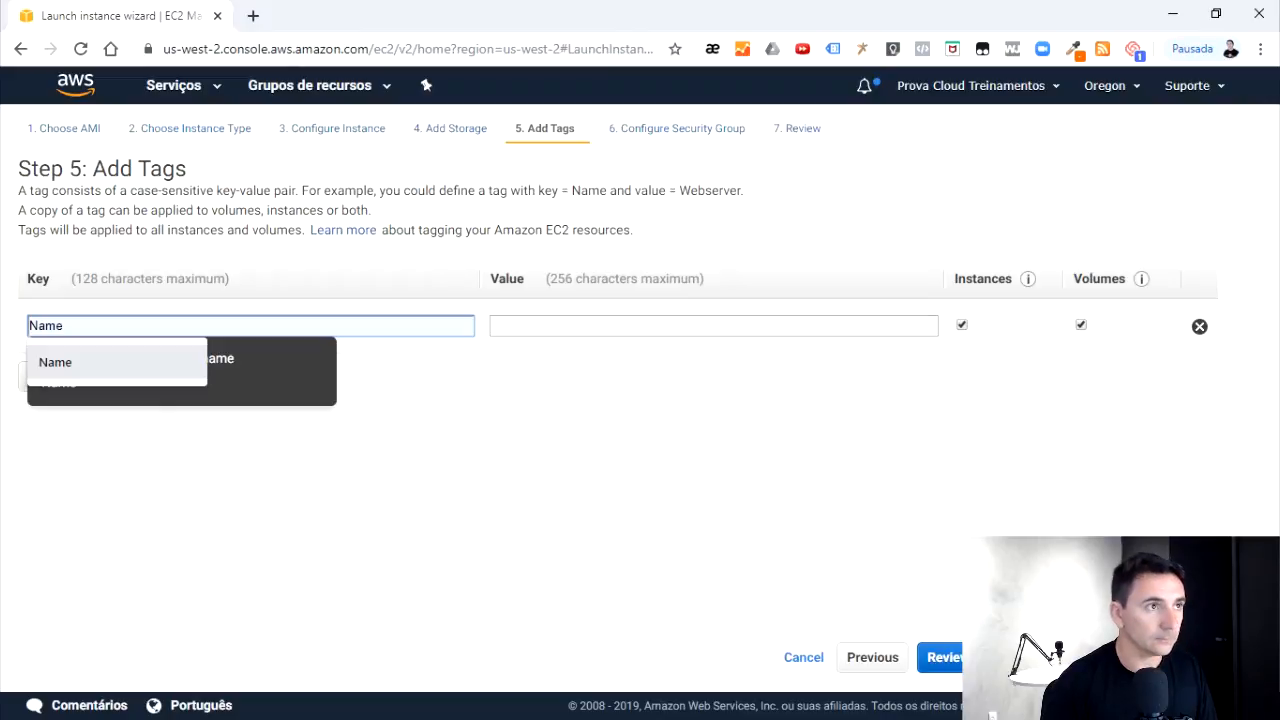
key(Return)
click(714, 326)
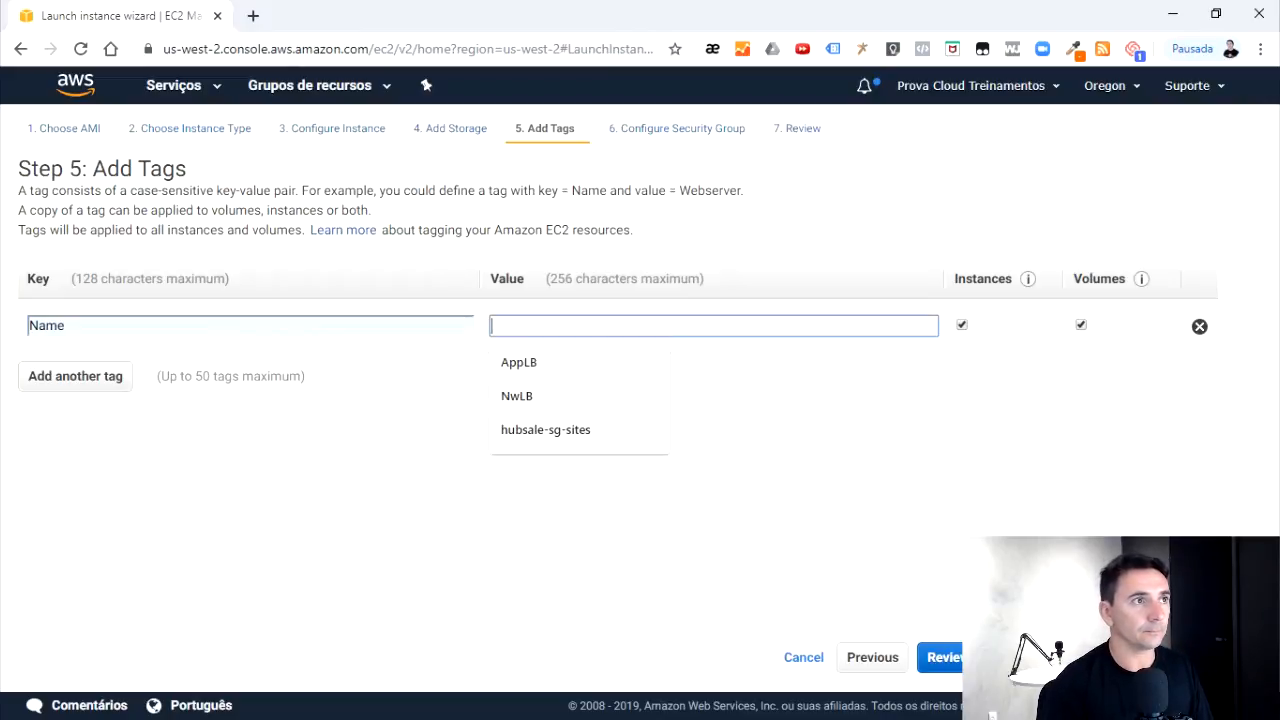
text(Wind)
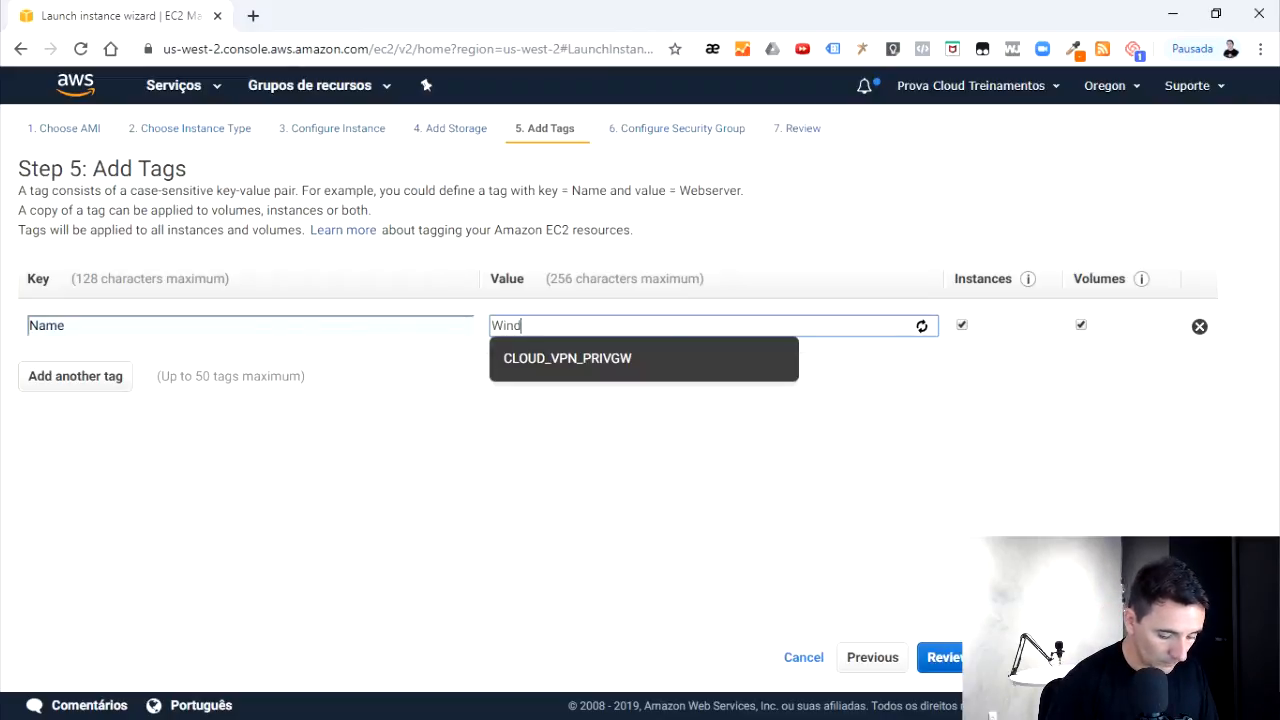
text(ows)
click(1156, 657)
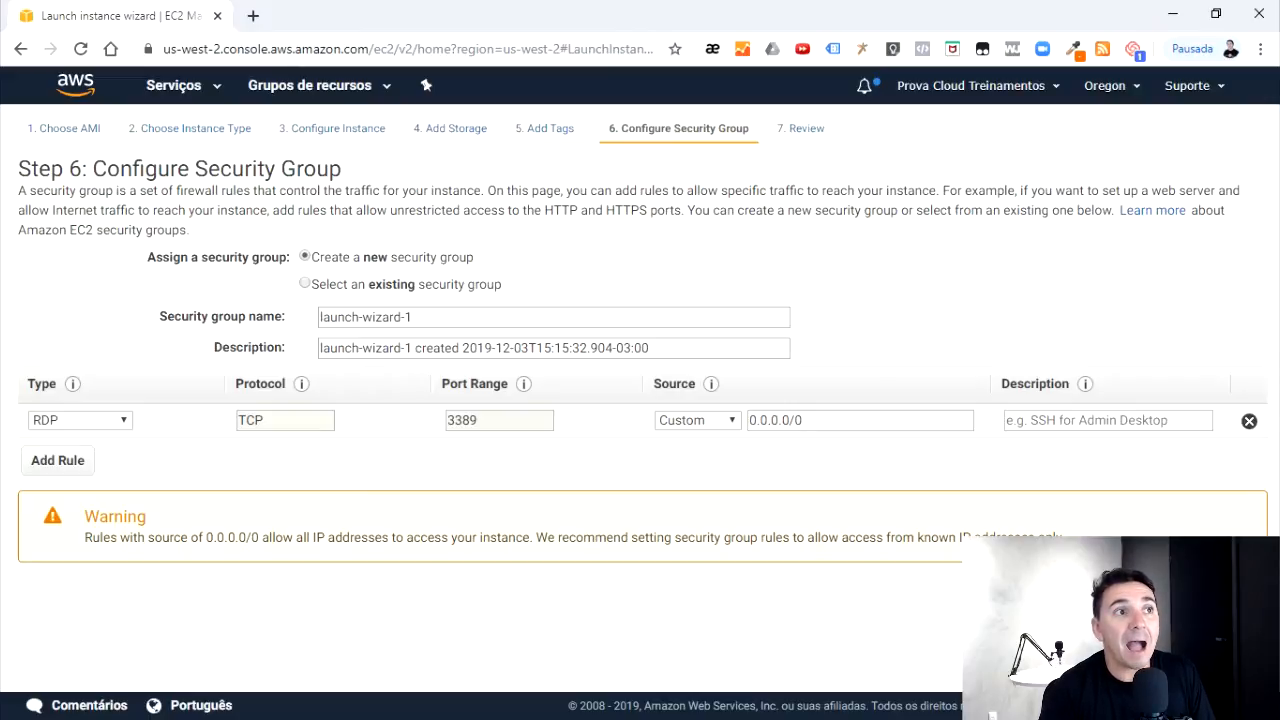
Assign the existing security group TUDO to the instance and continue to the launch review
click(305, 284)
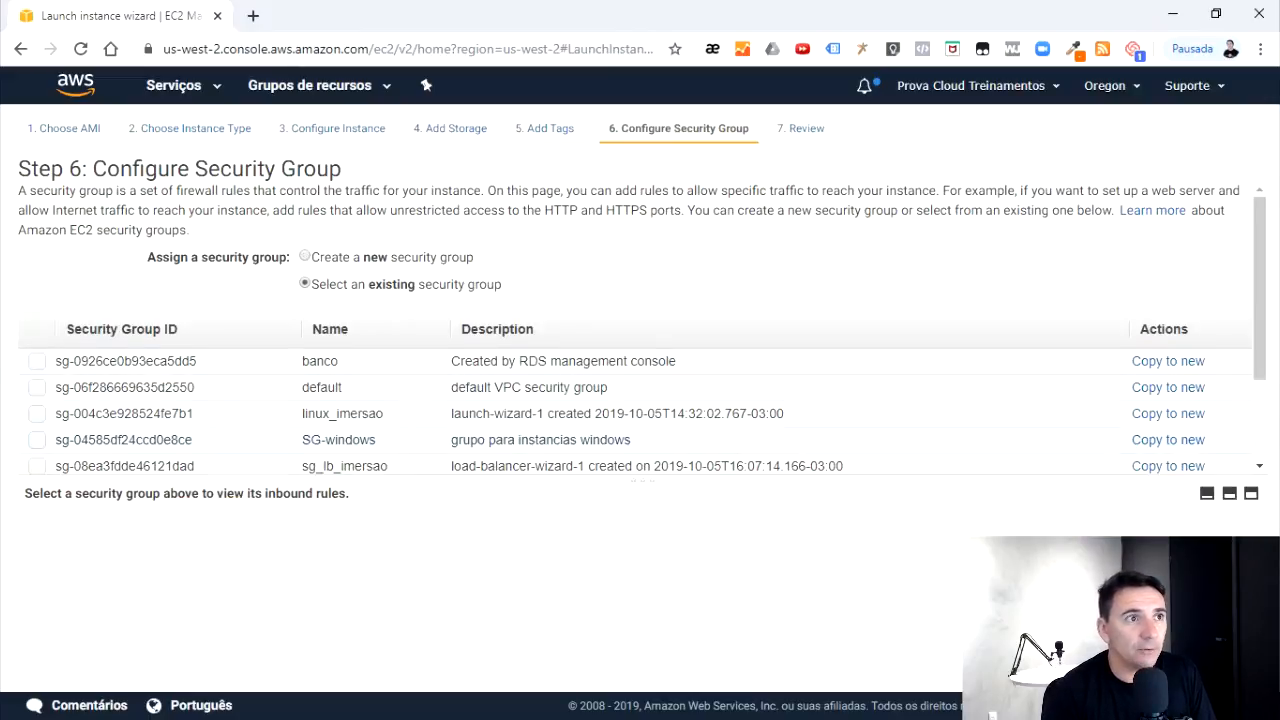
scroll(640, 330, down, 3)
click(37, 446)
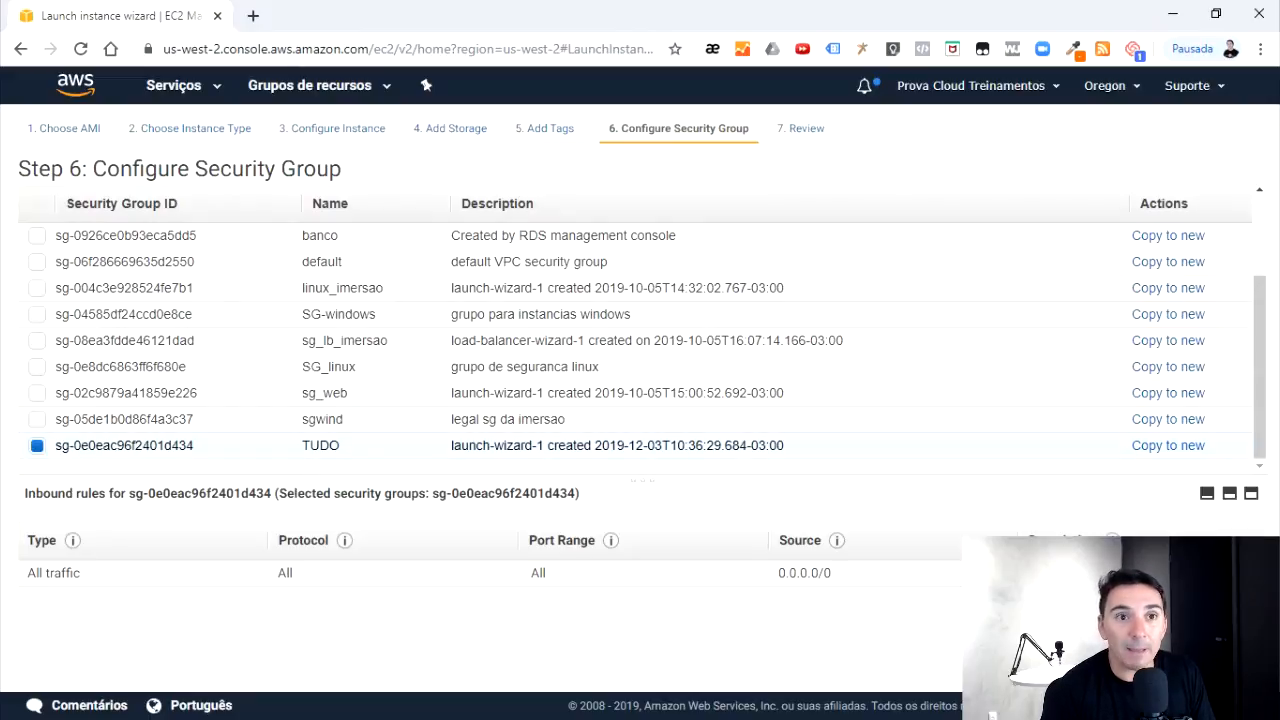
click(1190, 661)
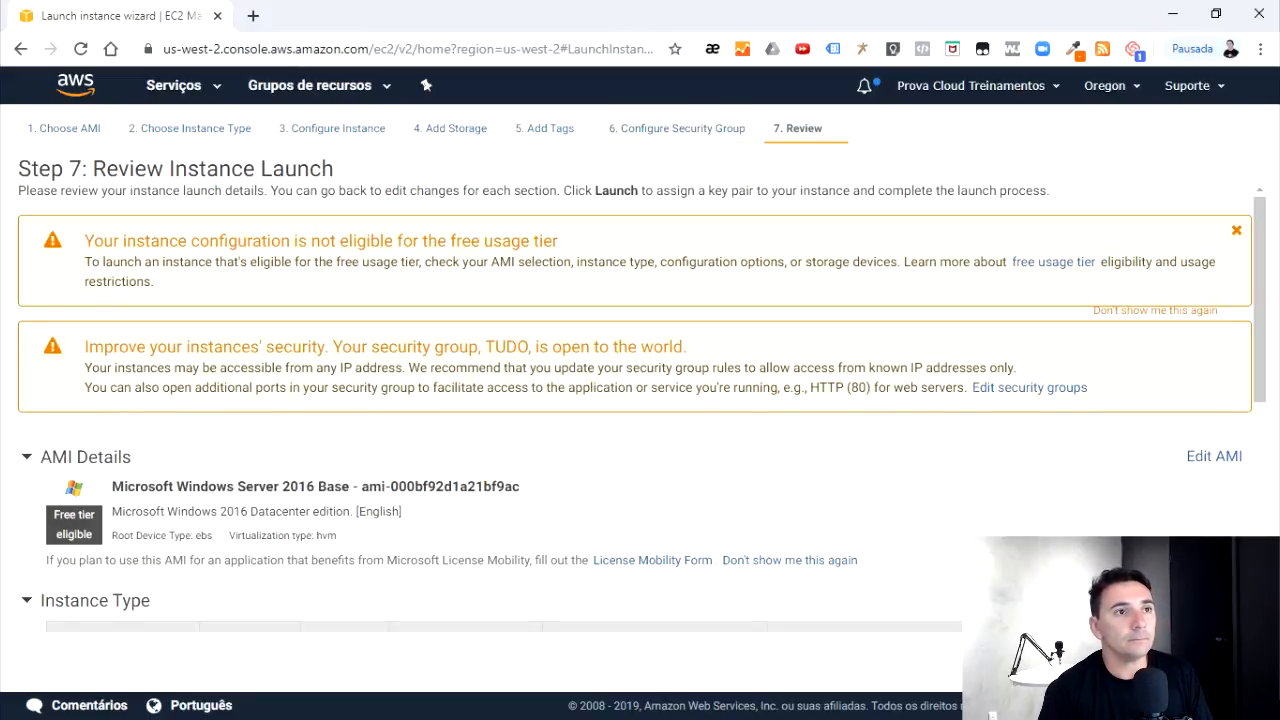
Start the launch, create a new key pair named AWS and download its private key file
click(1215, 661)
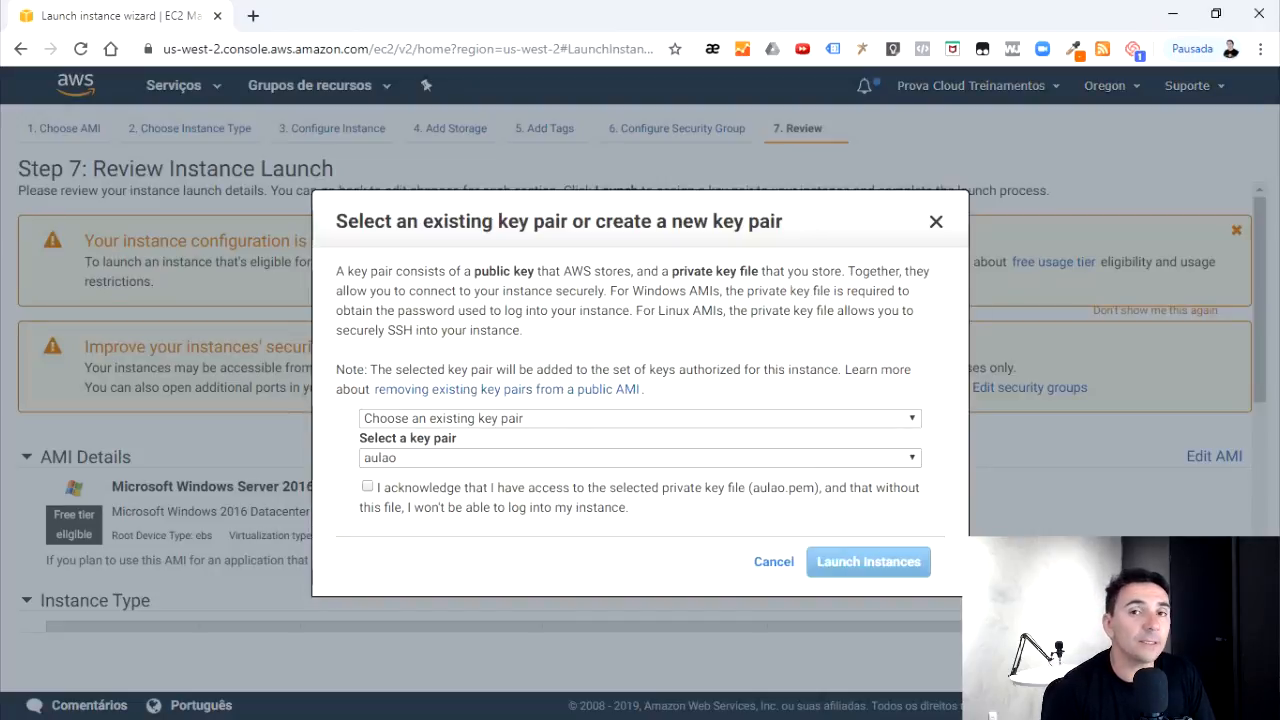
click(640, 418)
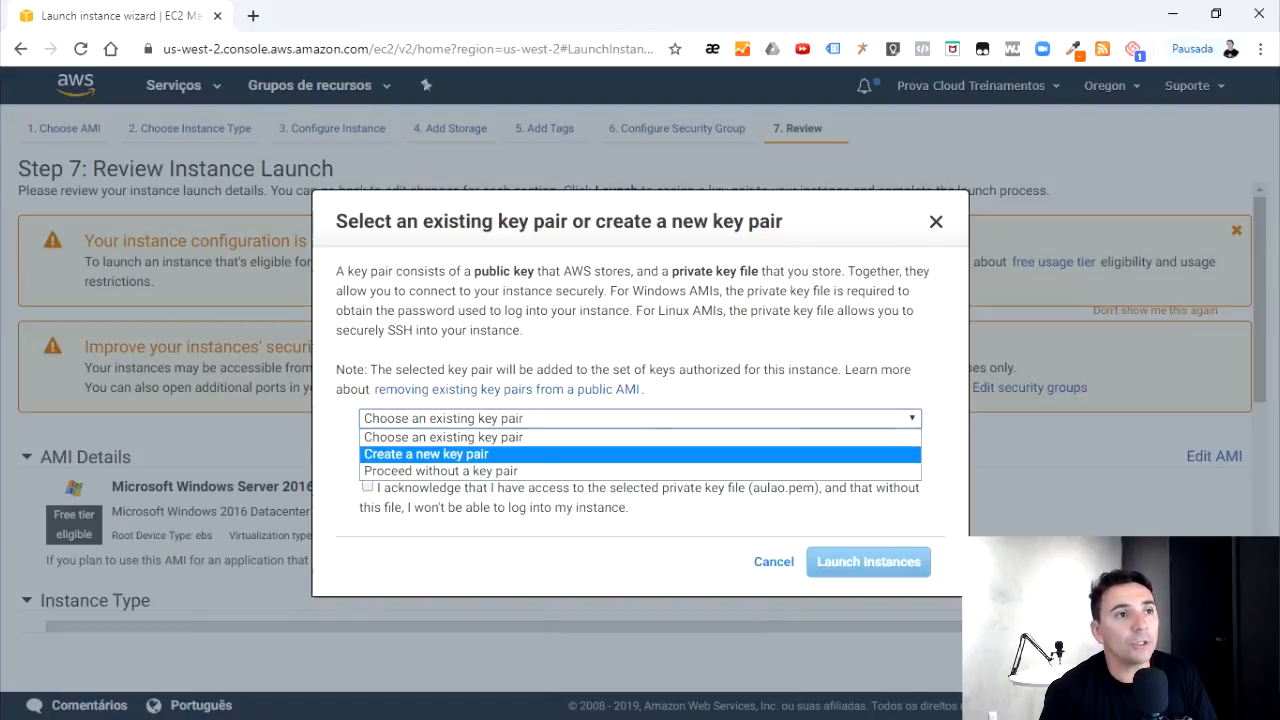
click(456, 454)
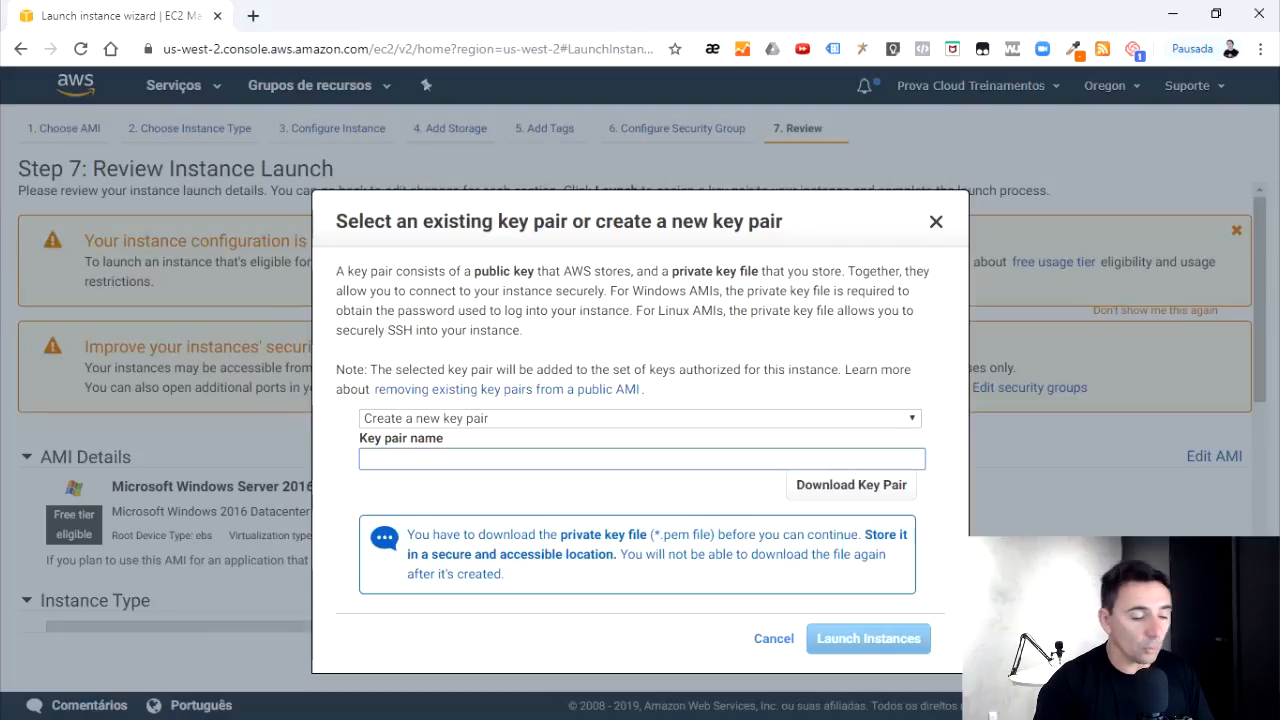
text(AWS)
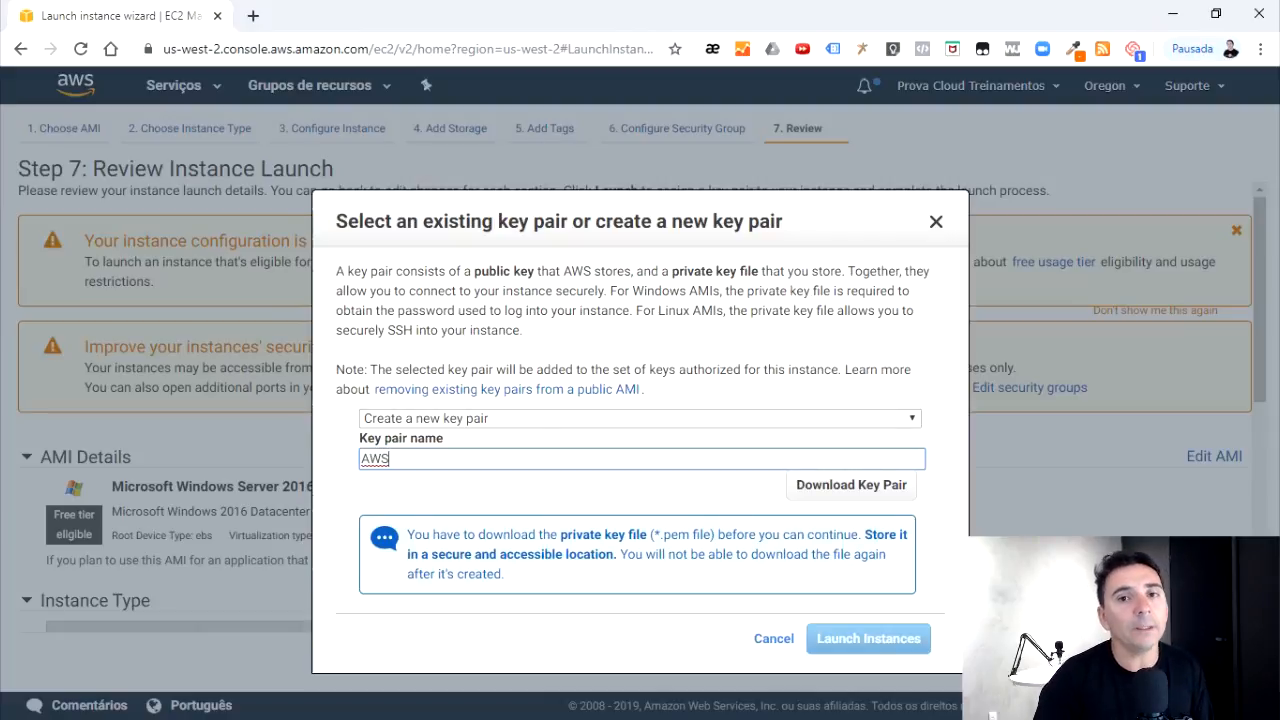
click(851, 485)
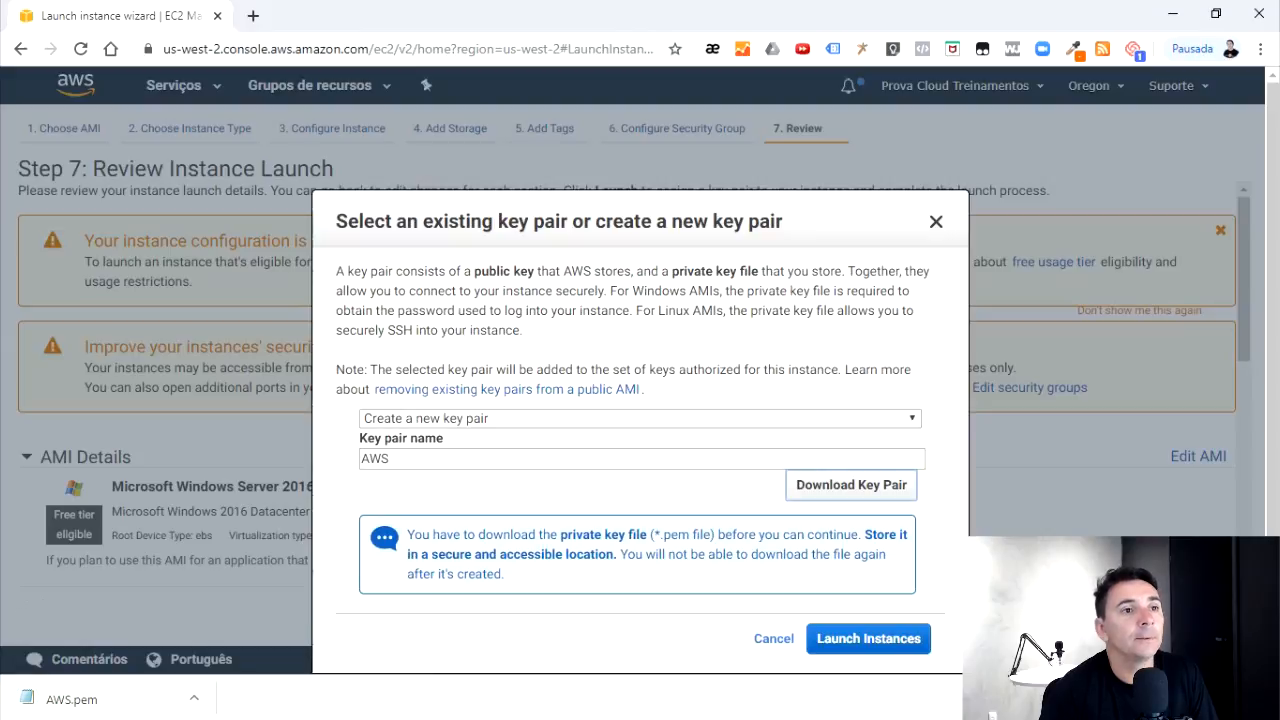
Launch the instance with the new key pair and dismiss the browser's download bar
click(868, 638)
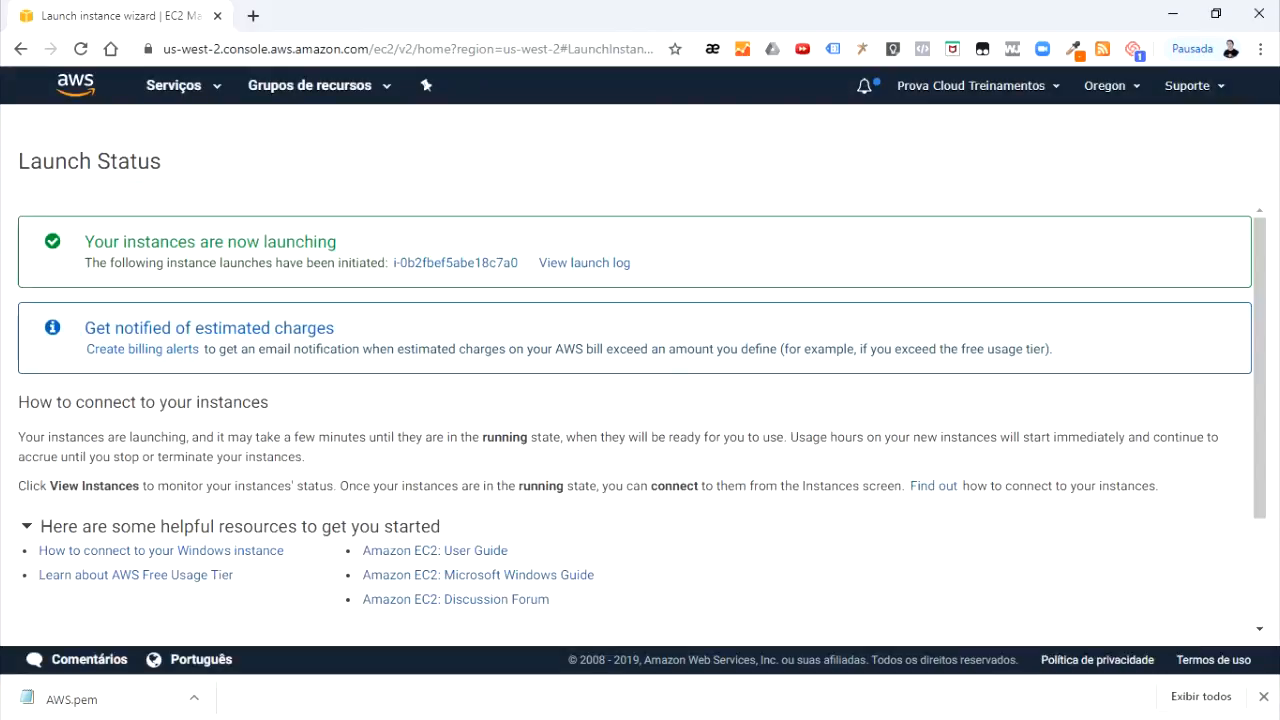
scroll(634, 420, down, 1)
click(1264, 697)
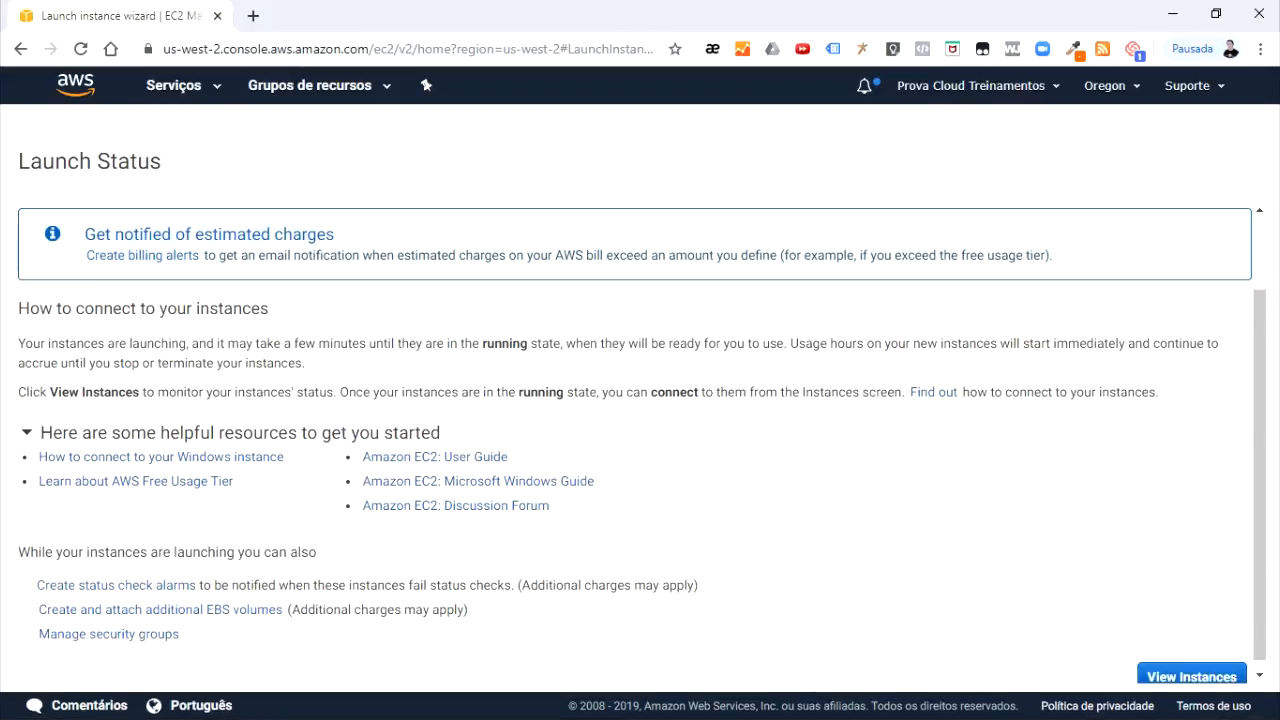
Open the instances list, select the Windows instance and copy its IPv4 public IP
scroll(634, 440, down, 1)
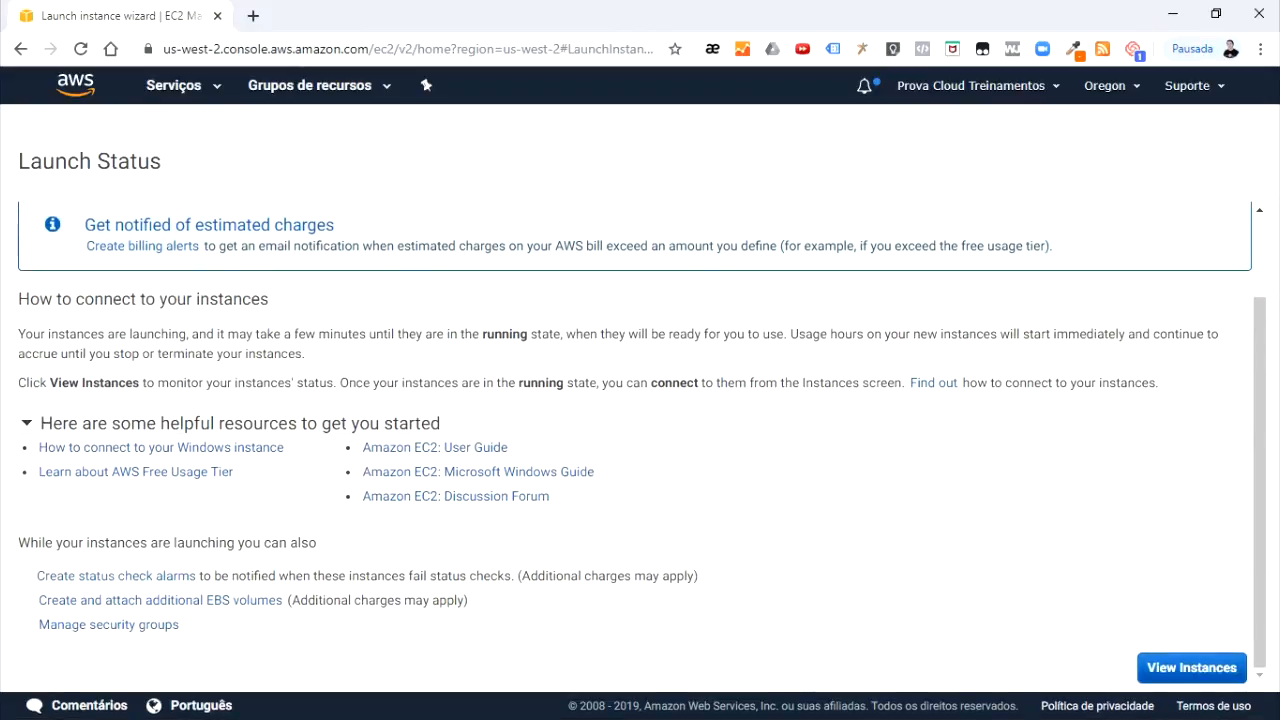
click(1225, 667)
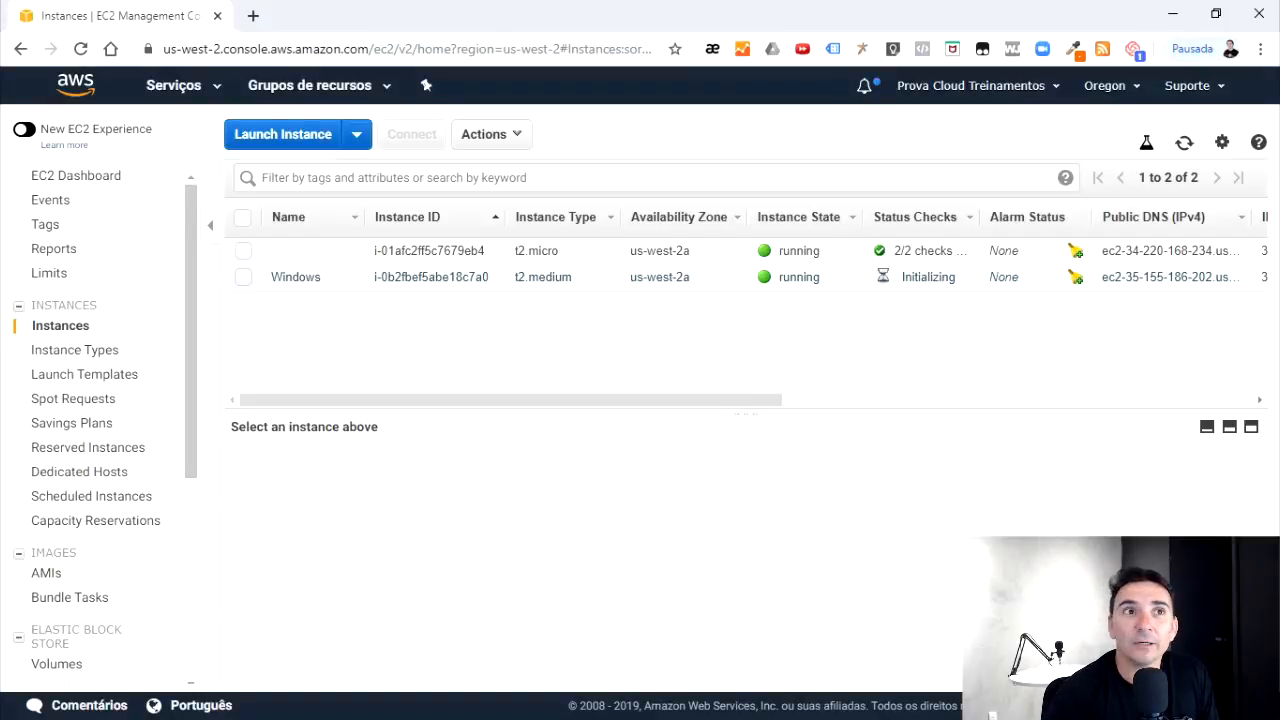
click(243, 277)
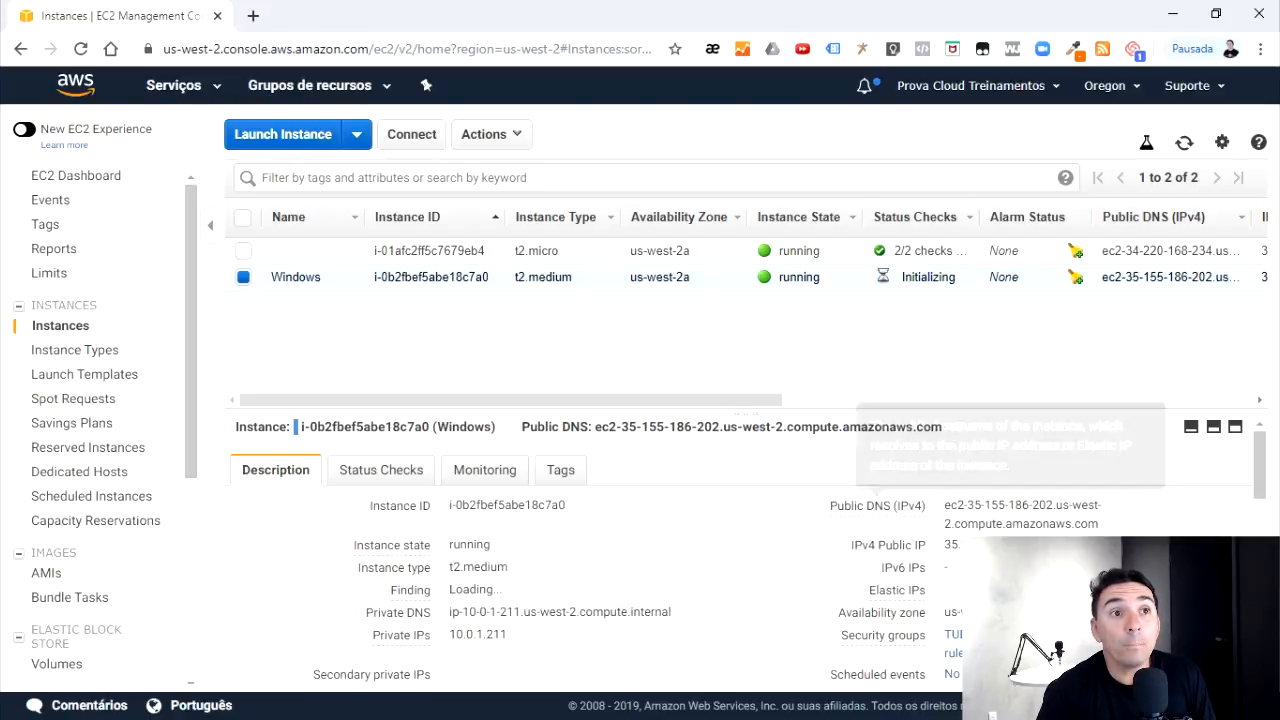
drag(746, 413, 746, 360)
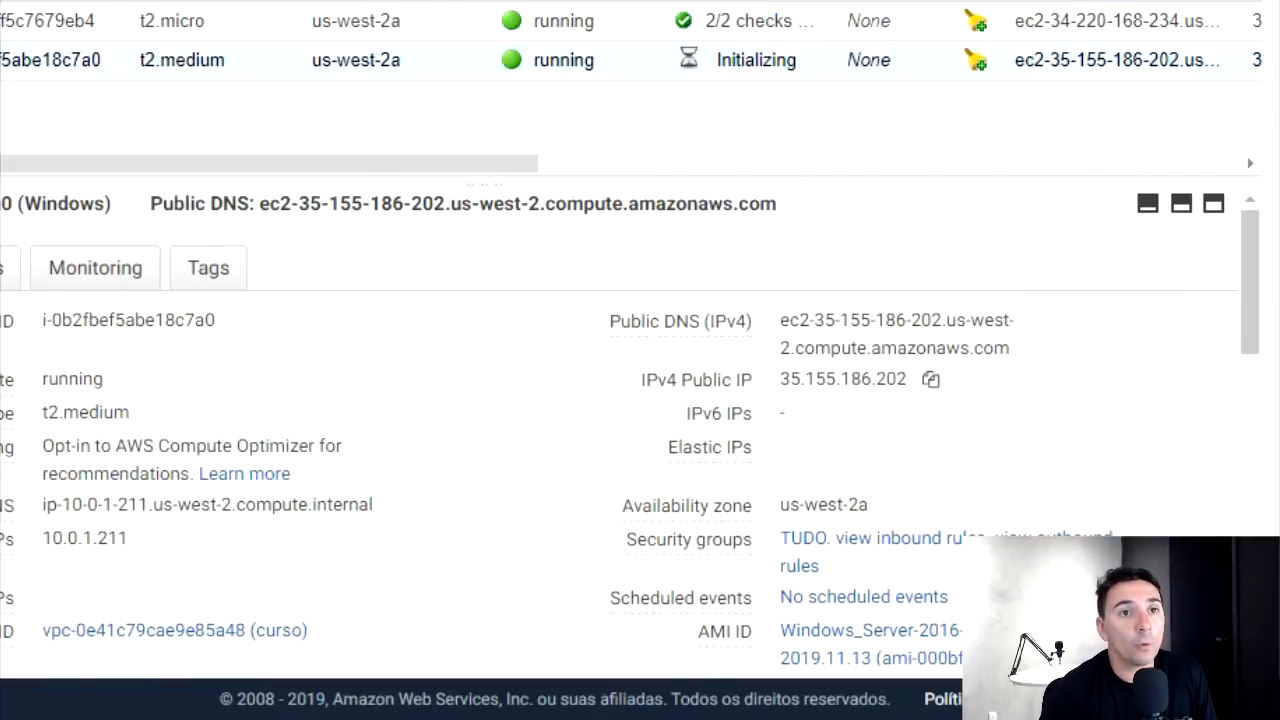
click(930, 379)
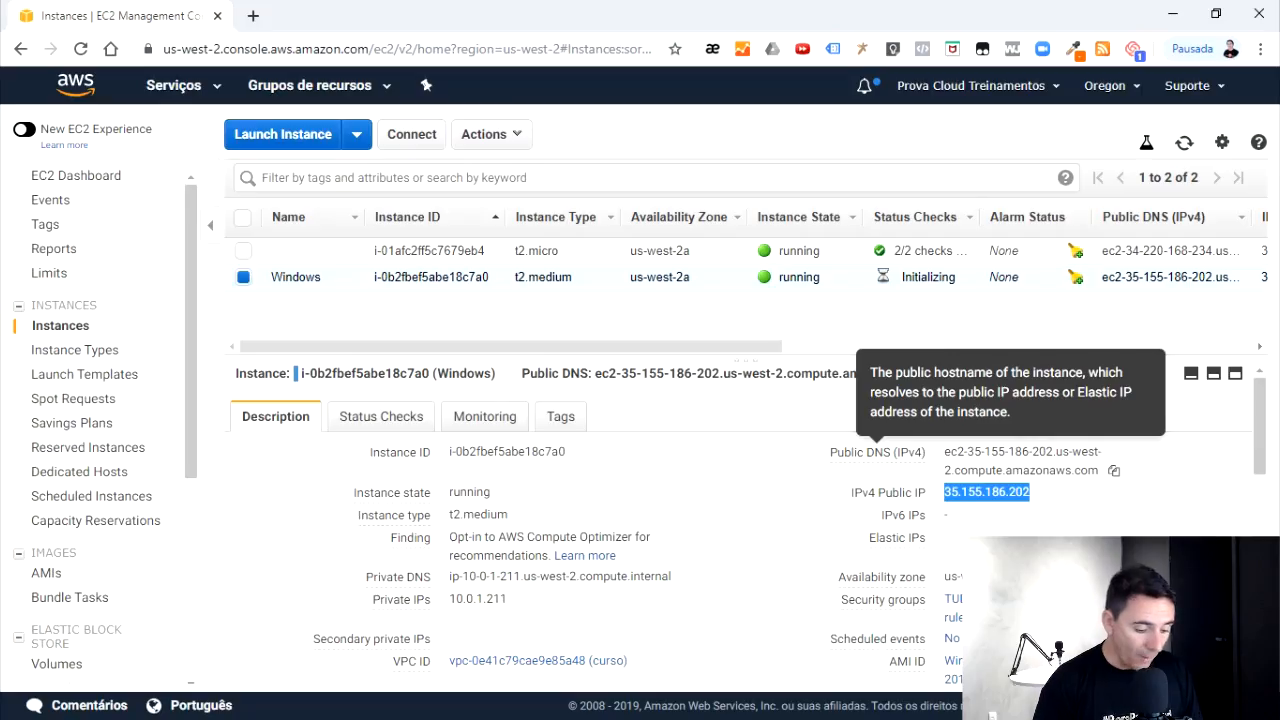
Open Remote Desktop Connection and start a connection to the computer 35.155.186.202
key(super)
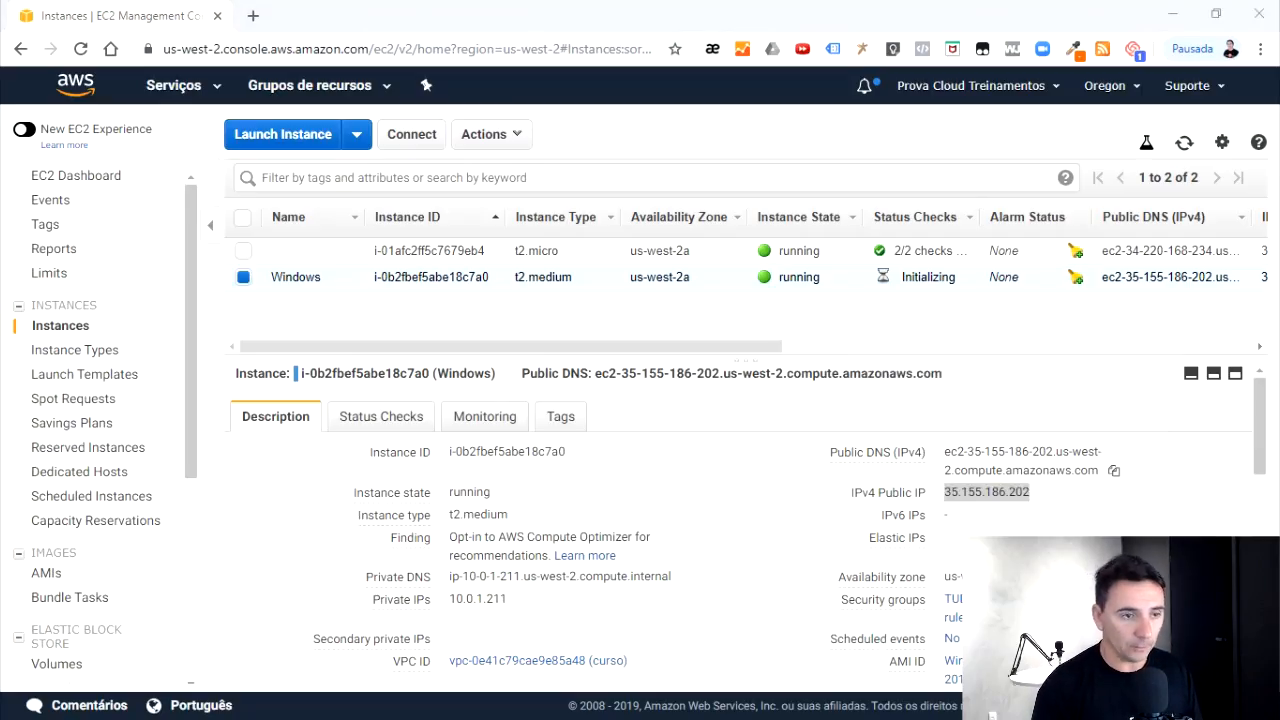
drag(606, 719, 630, 202)
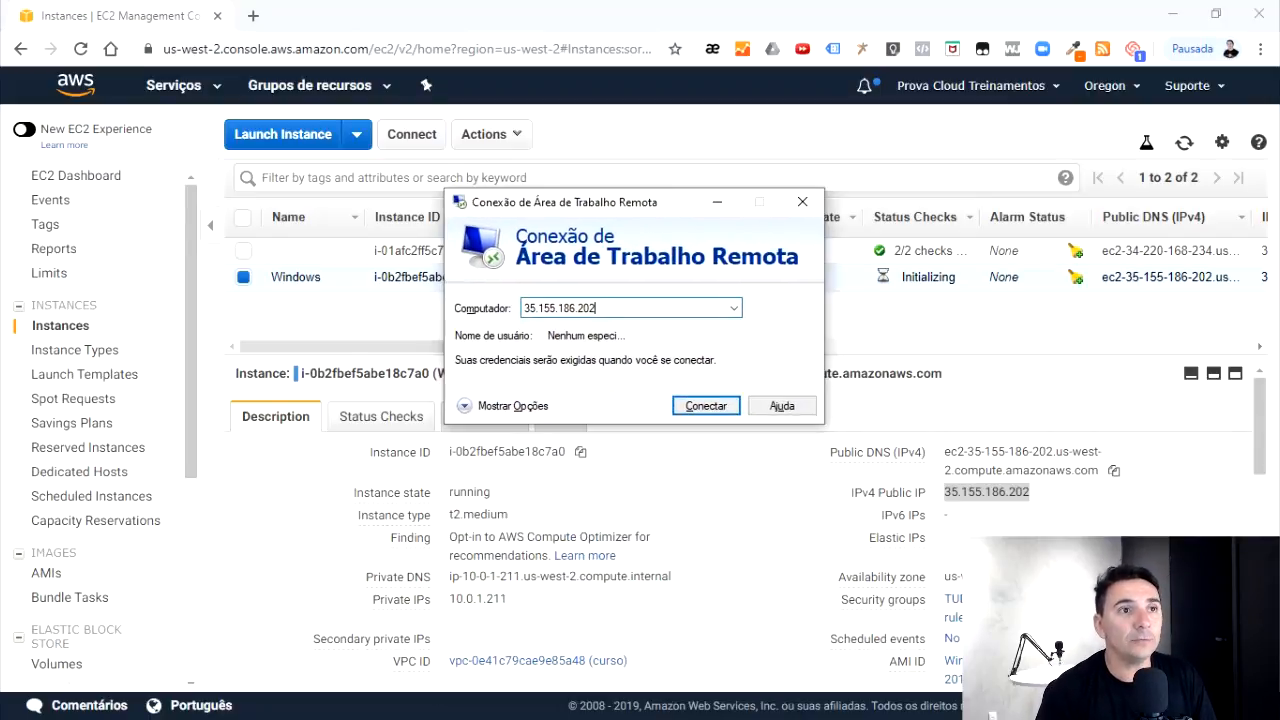
click(706, 405)
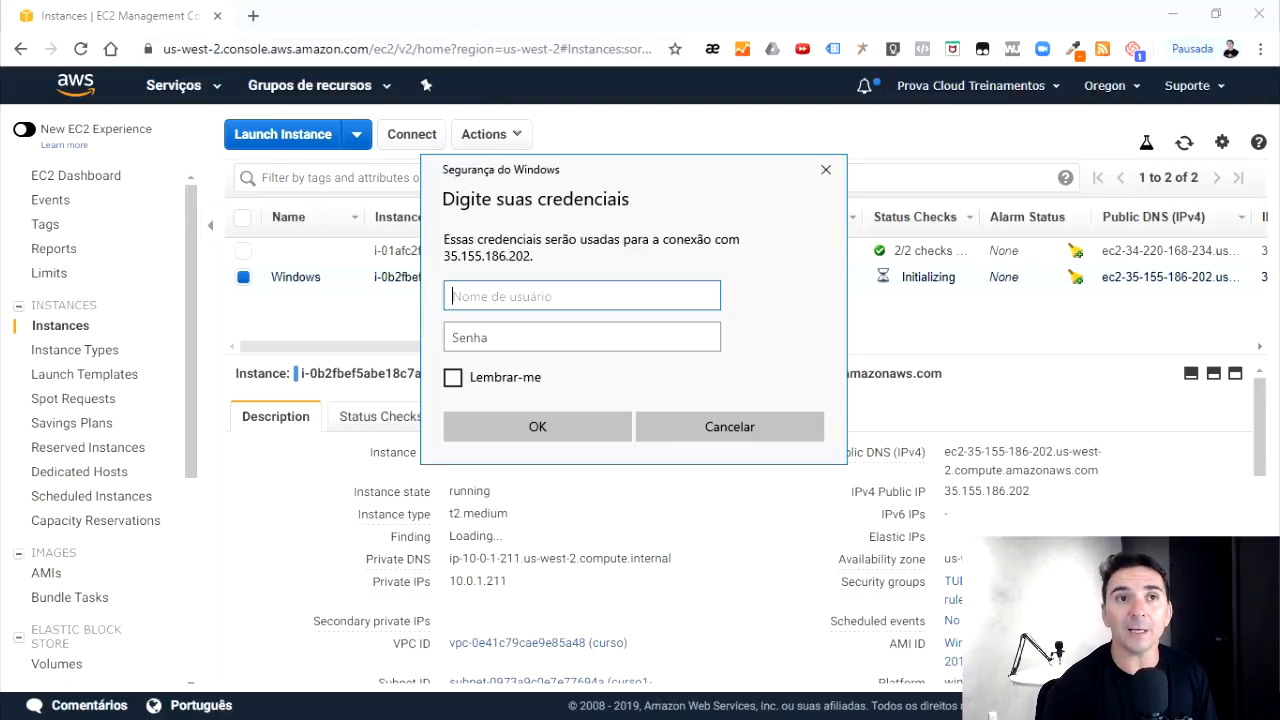
Return to the EC2 console, decrypt the Windows instance's administrator password with the key file AWS.pem and copy the password
key(alt+Tab)
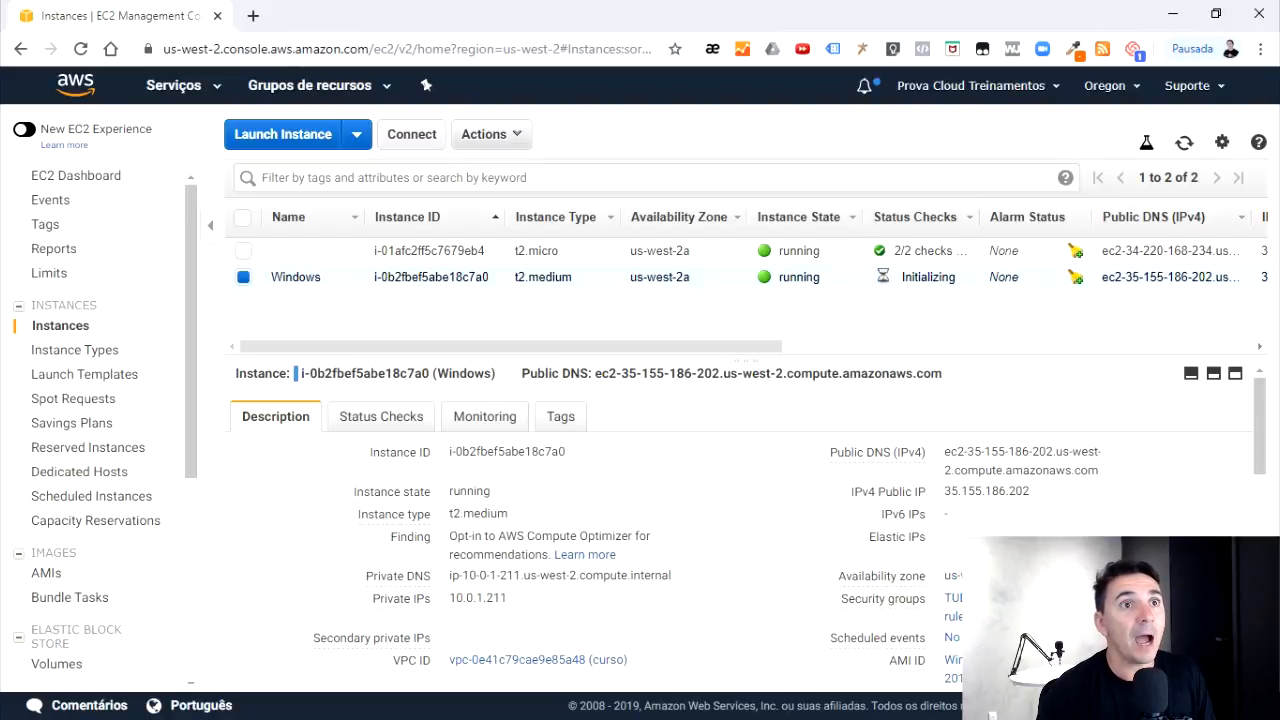
click(490, 134)
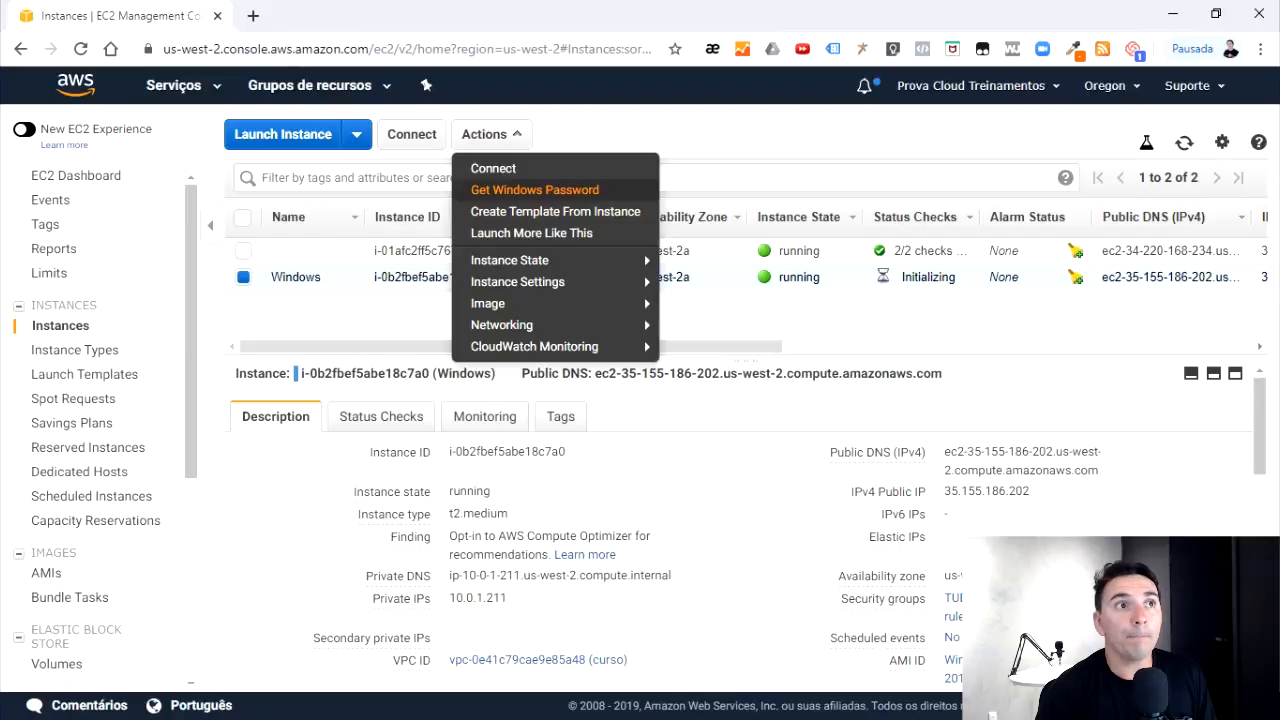
click(535, 190)
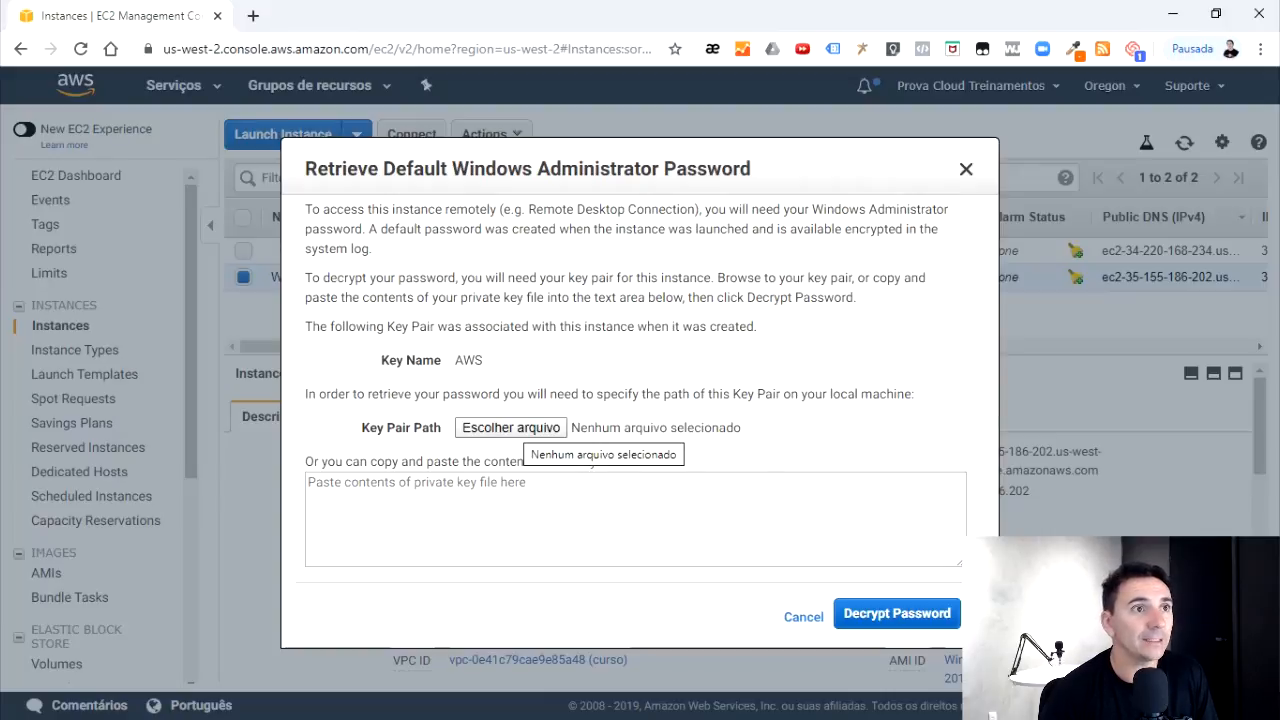
click(515, 429)
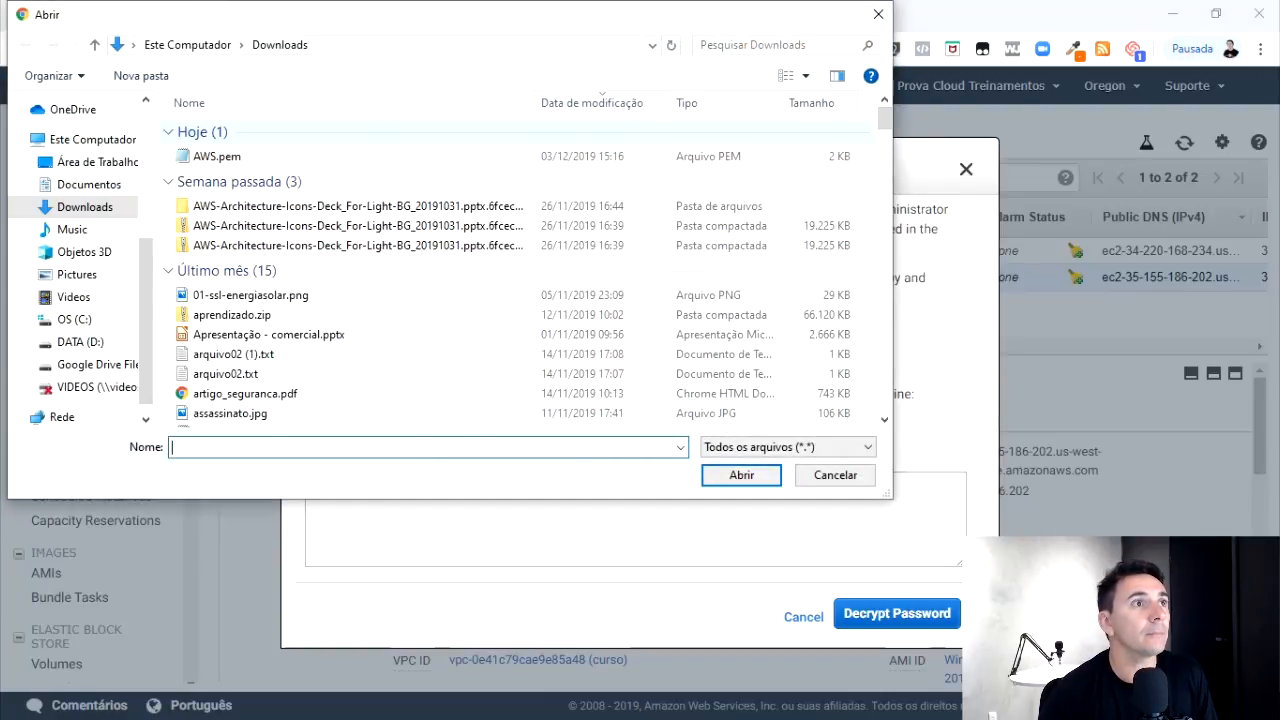
double_click(217, 156)
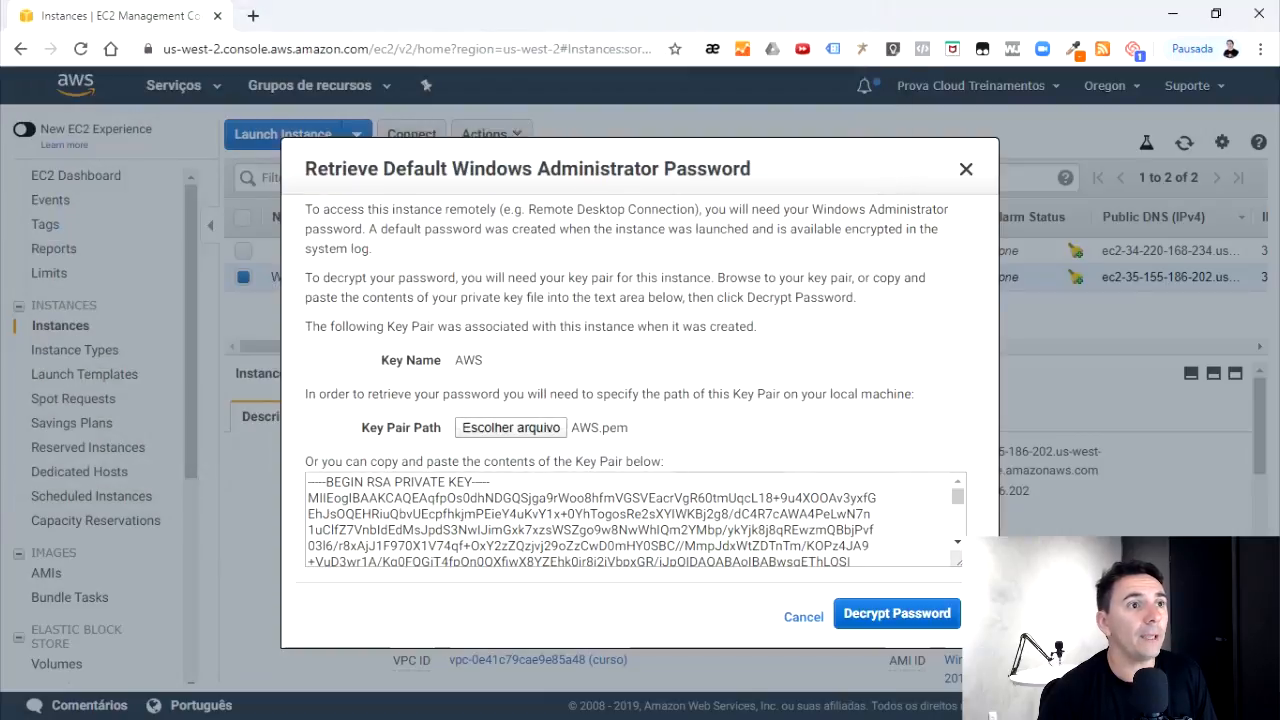
scroll(635, 520, down, 3)
click(896, 613)
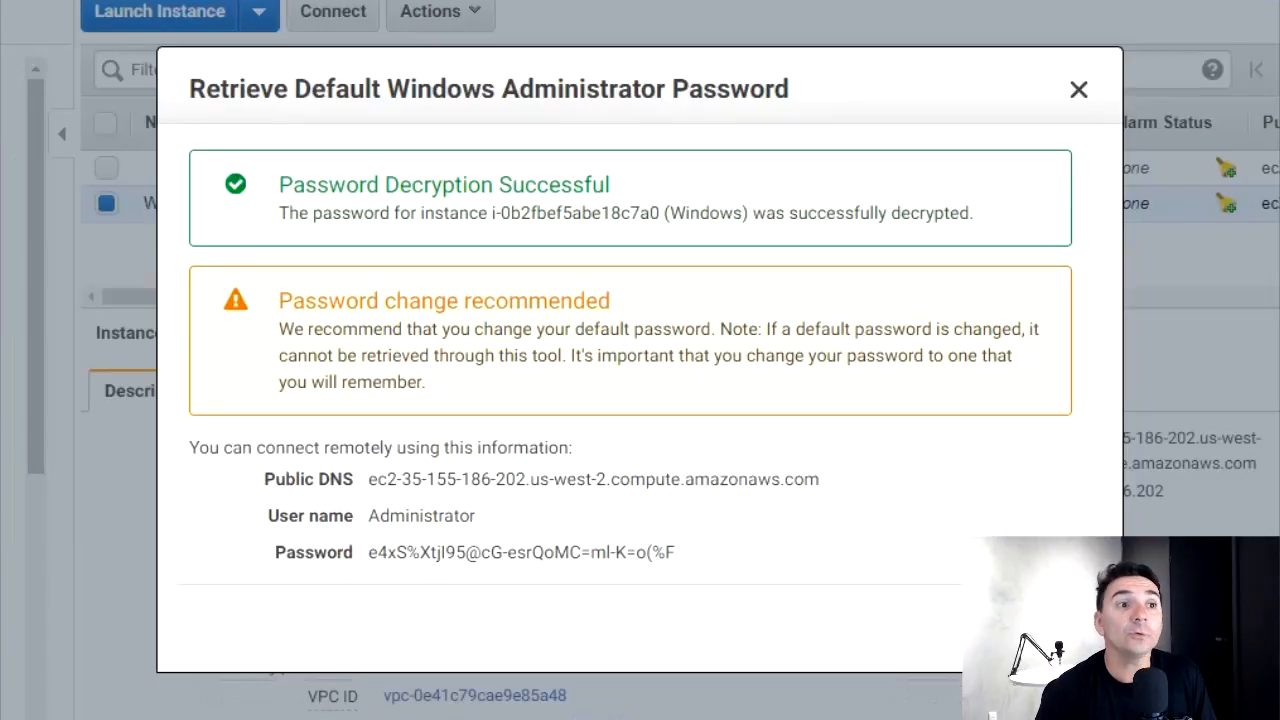
click(688, 553)
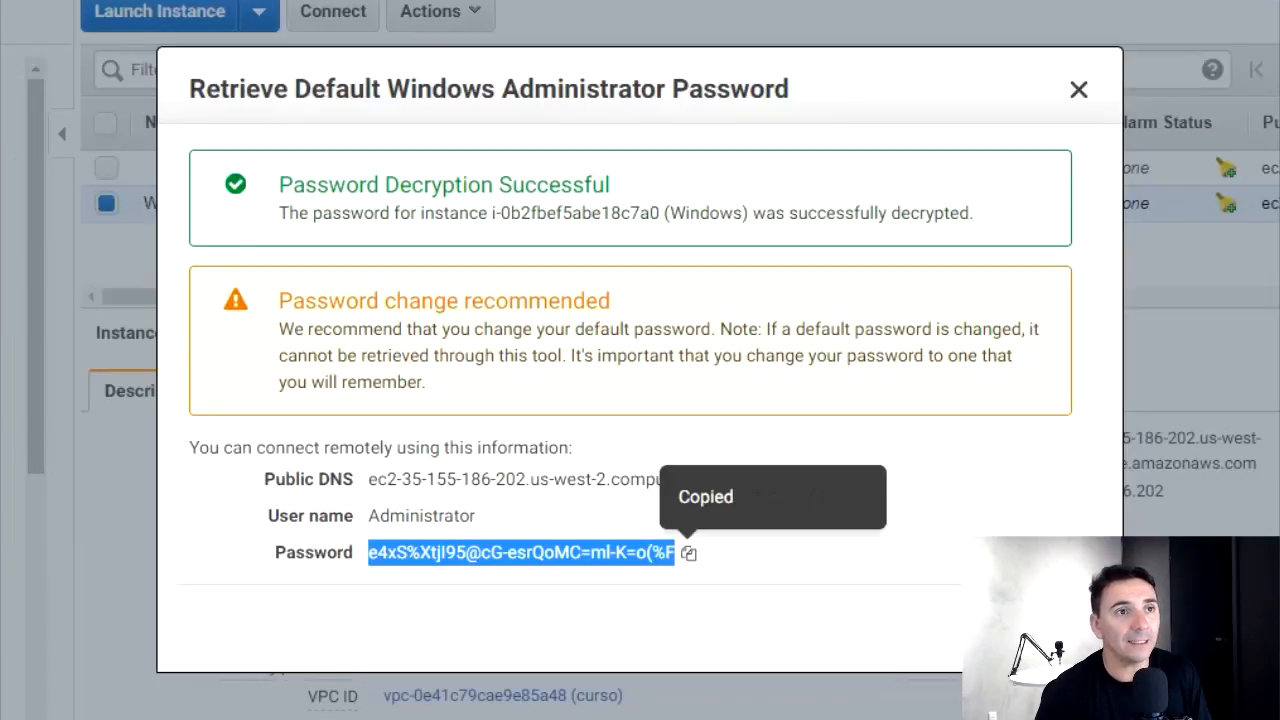
Switch to the Remote Desktop credentials prompt and sign in as administrator with the copied password, confirming the connection
key(alt+Tab)
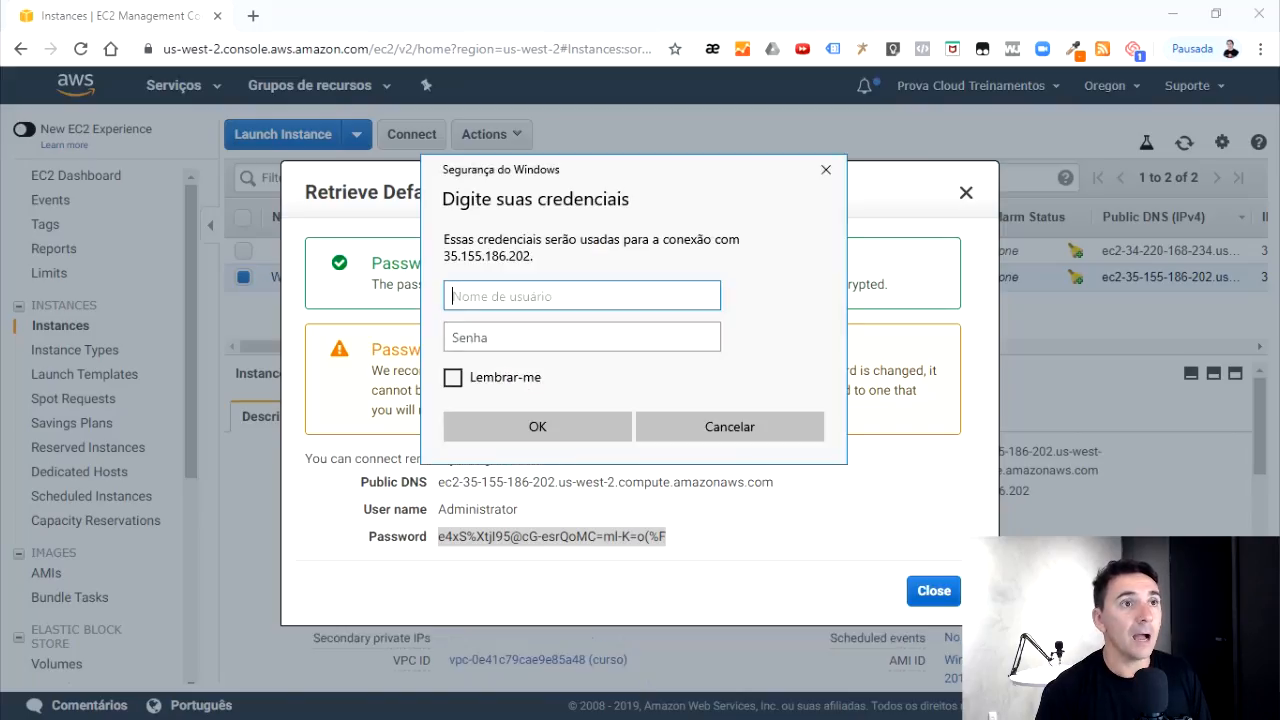
text(adm)
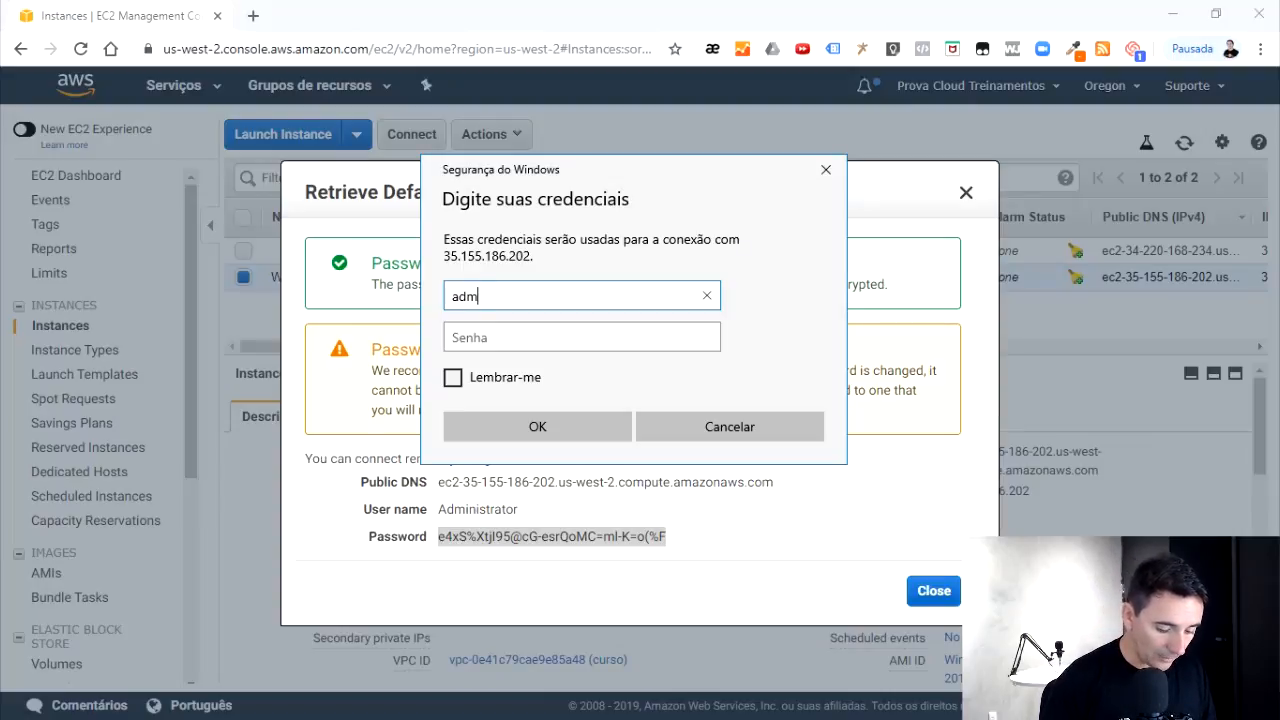
text(inistra)
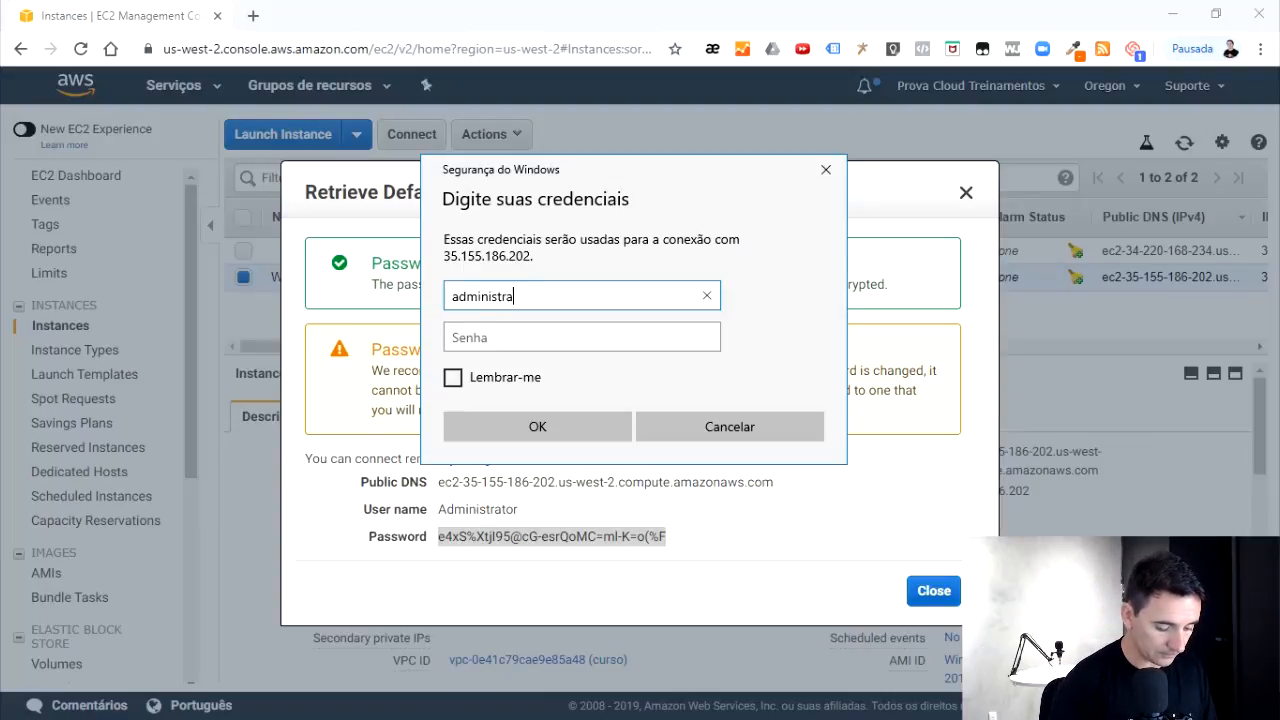
text(tor)
key(Tab)
key(ctrl+v)
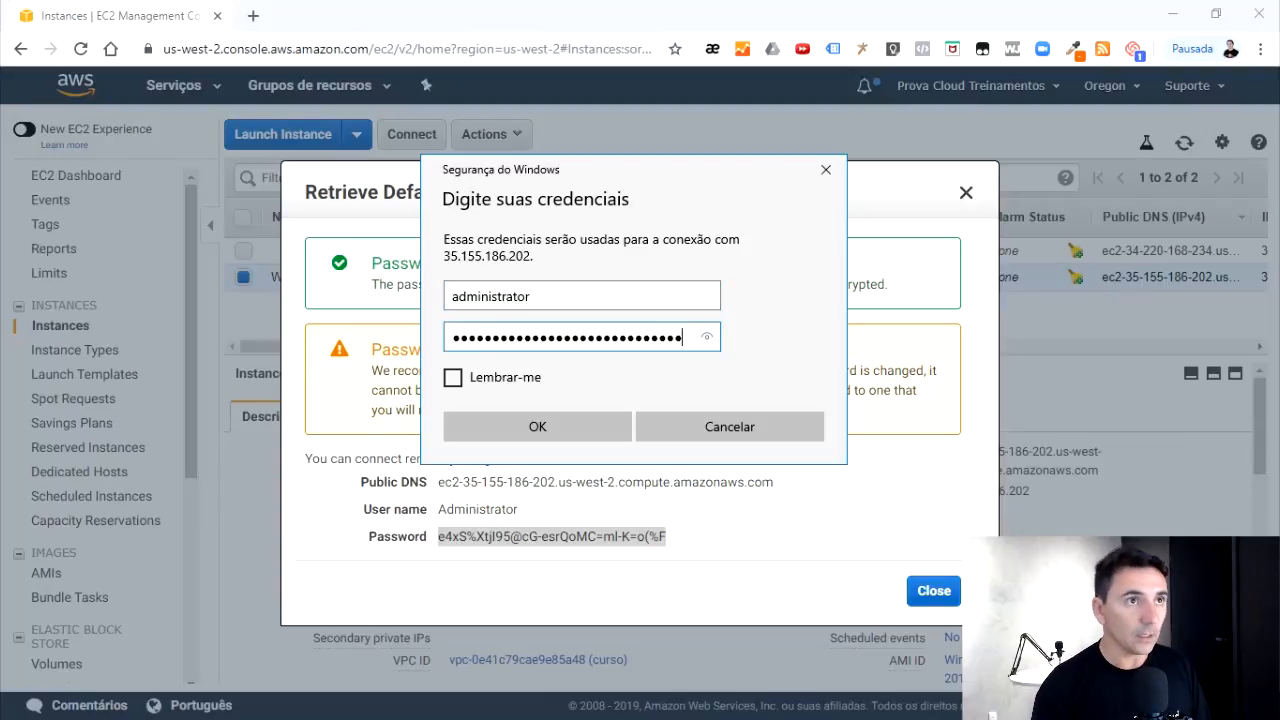
key(Return)
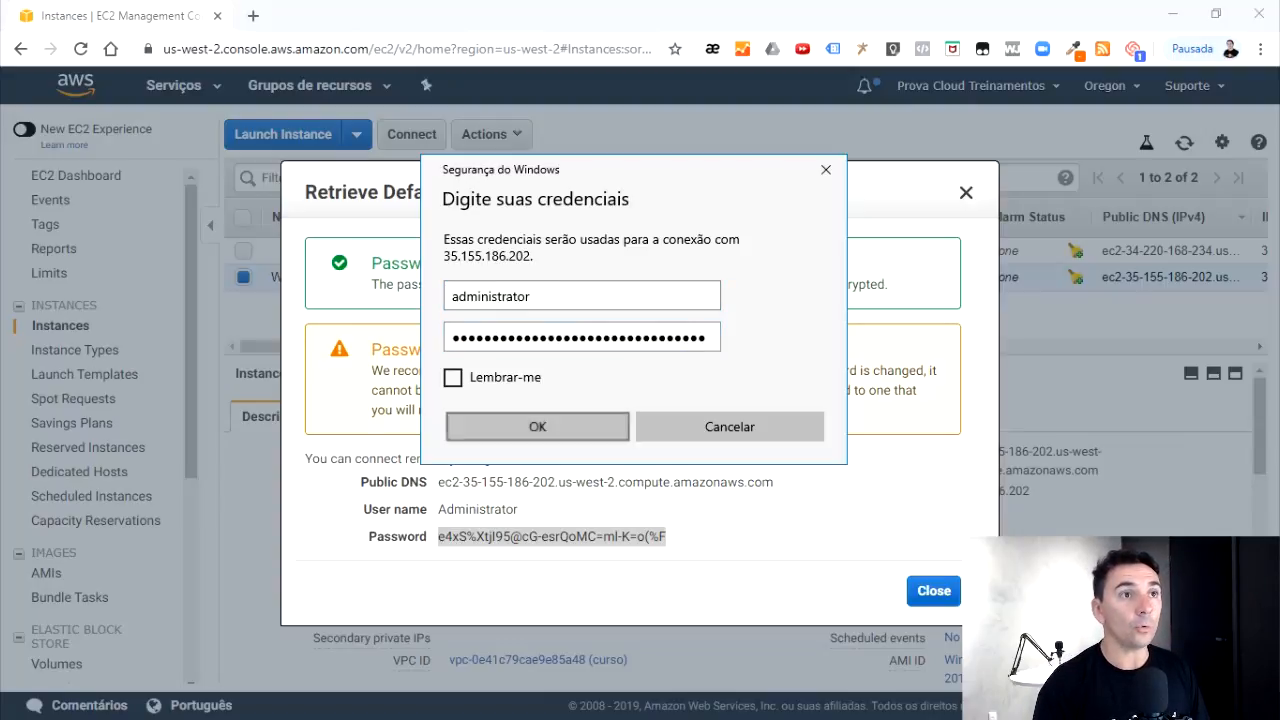
click(695, 470)
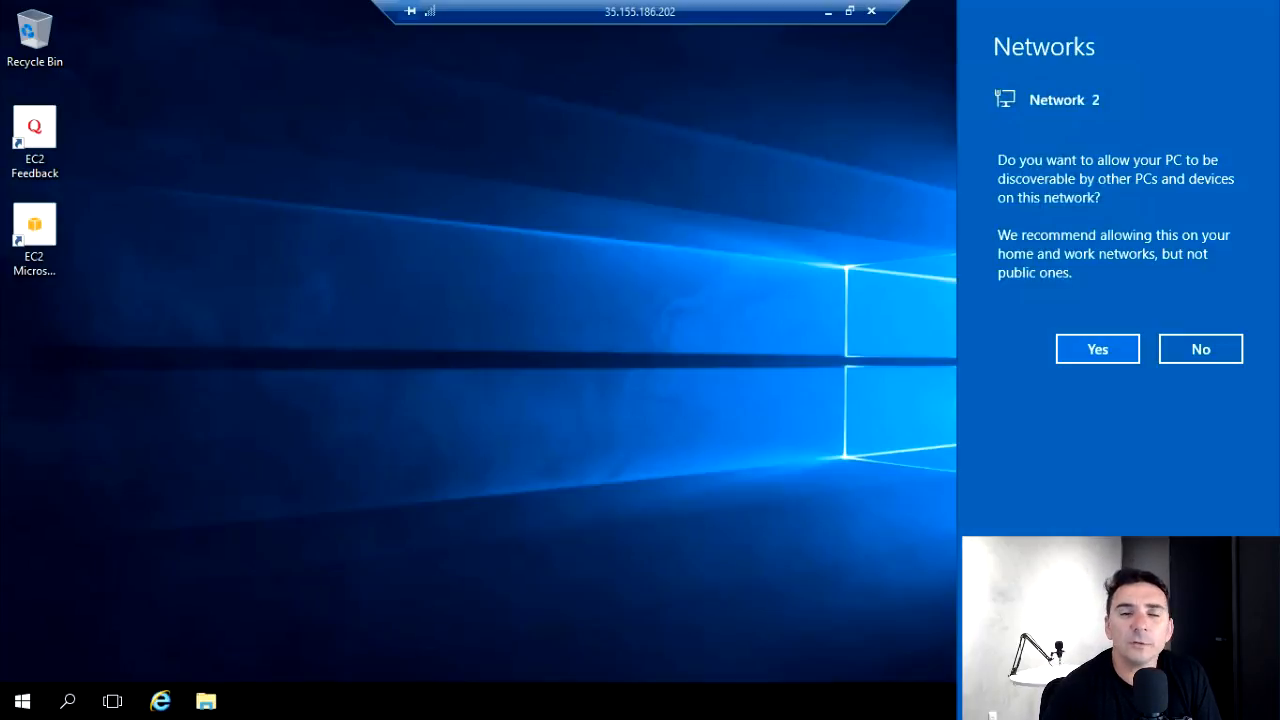
Allow the remote server to be discoverable on the network and open Server Manager
click(1098, 349)
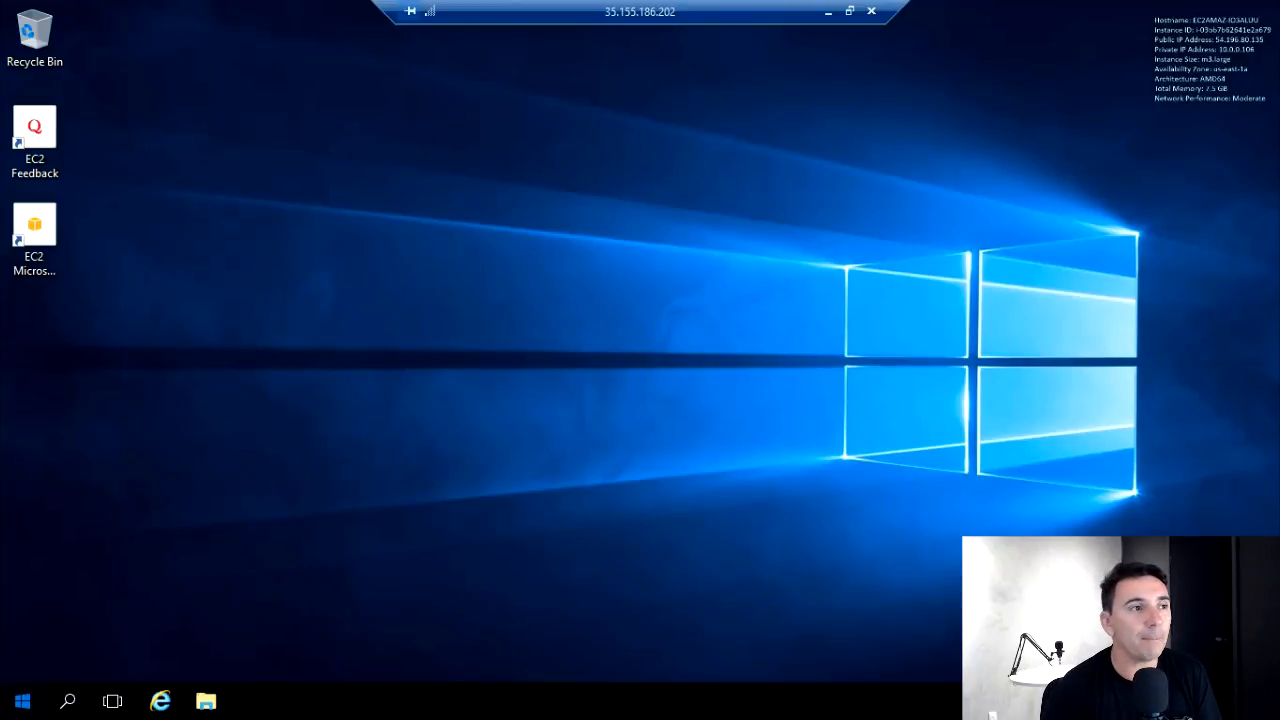
click(22, 702)
click(339, 186)
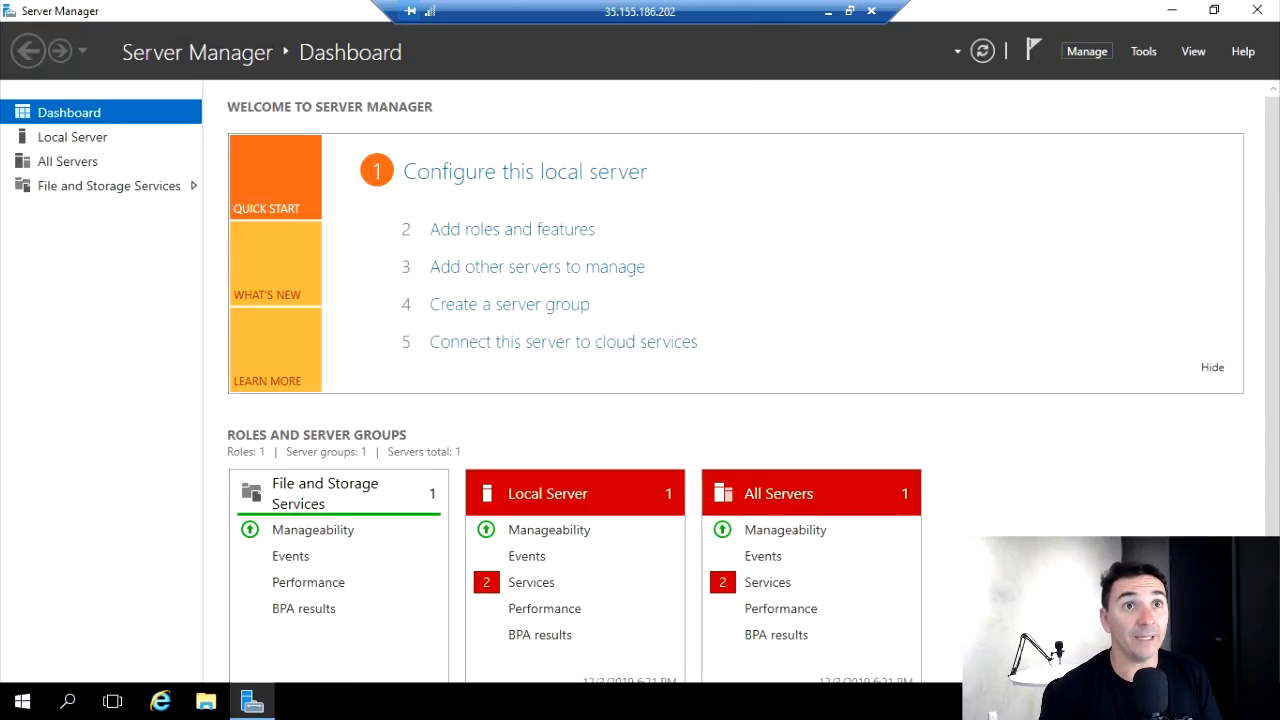
Start the Add Roles and Features Wizard with a role-based or feature-based installation on the server already selected in the pool
click(1087, 51)
click(1152, 76)
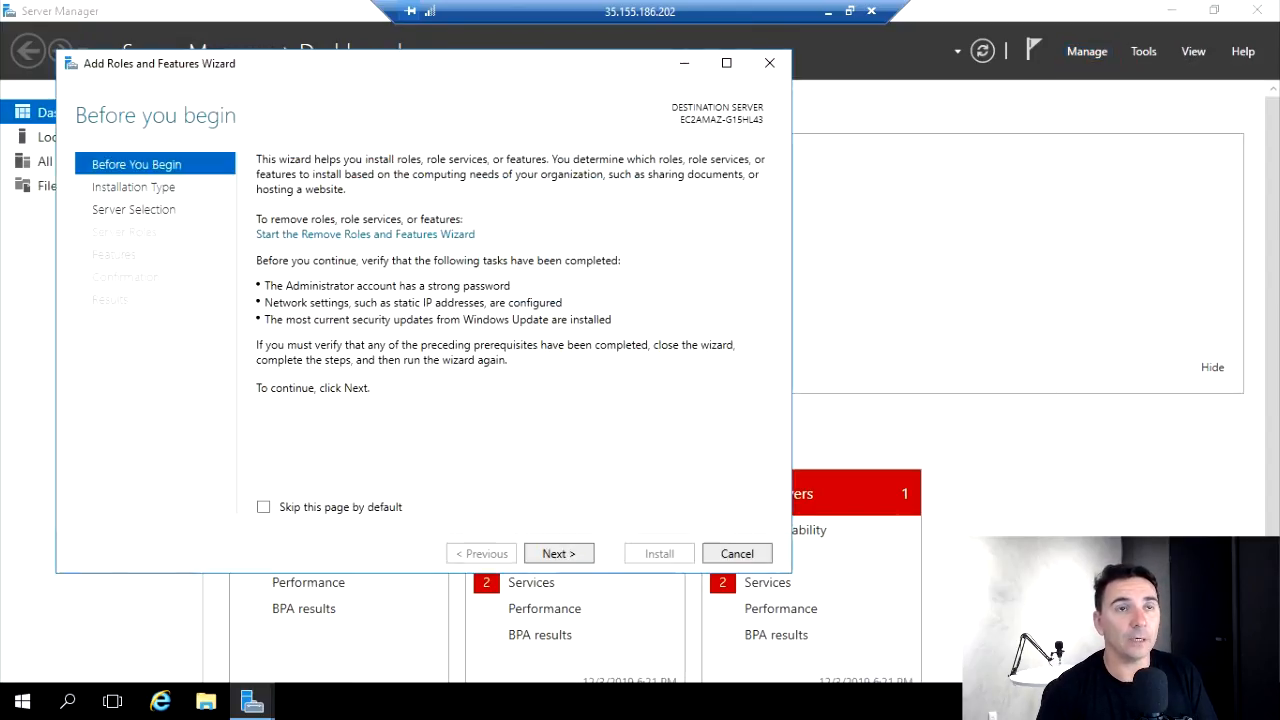
click(559, 554)
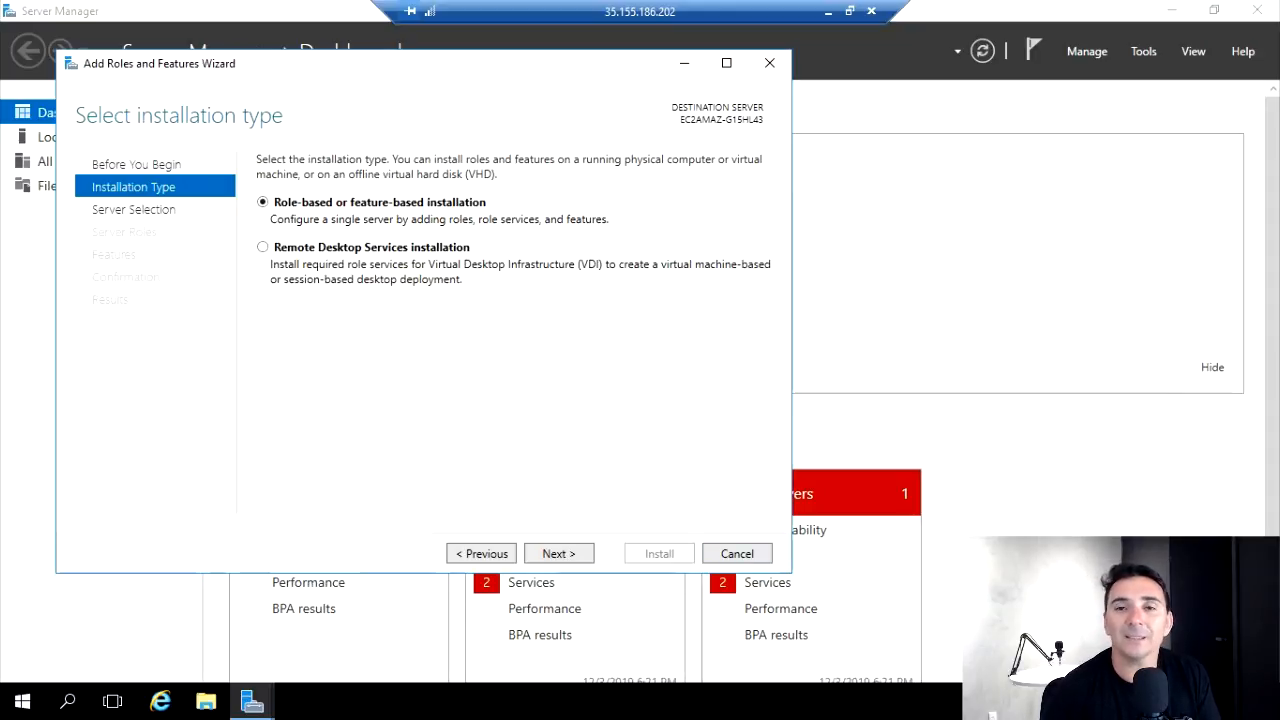
click(559, 554)
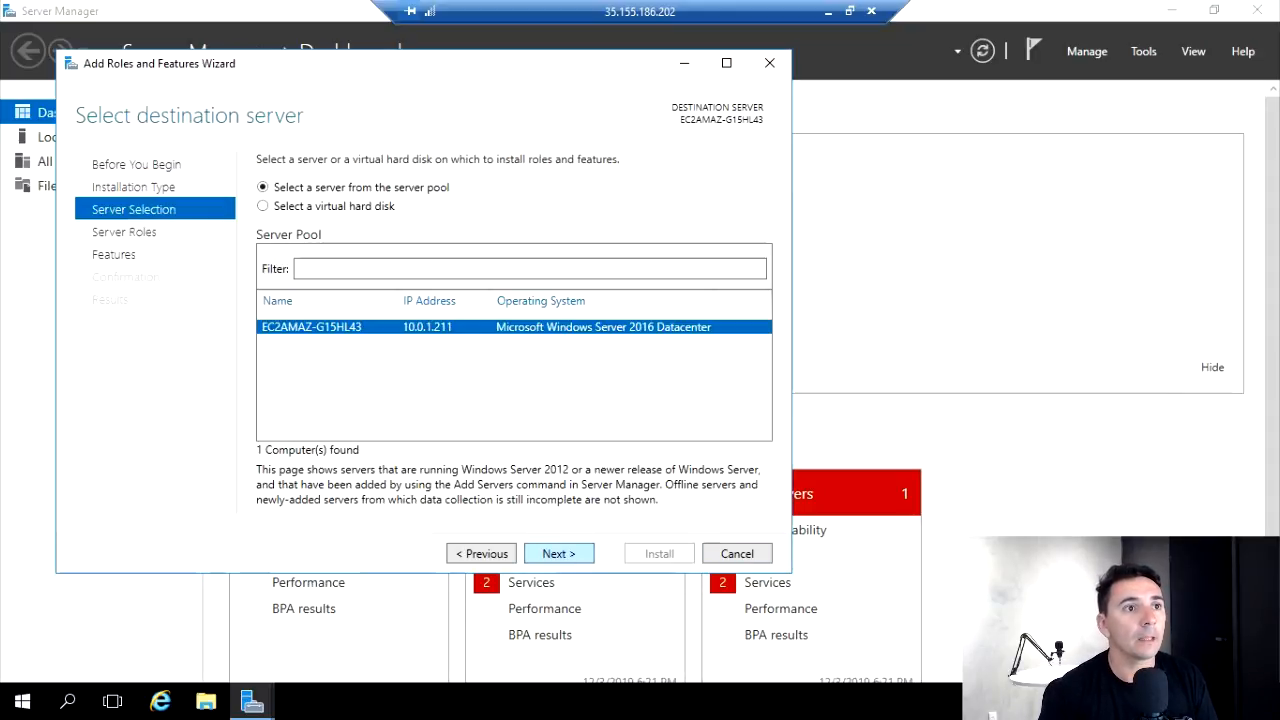
click(559, 554)
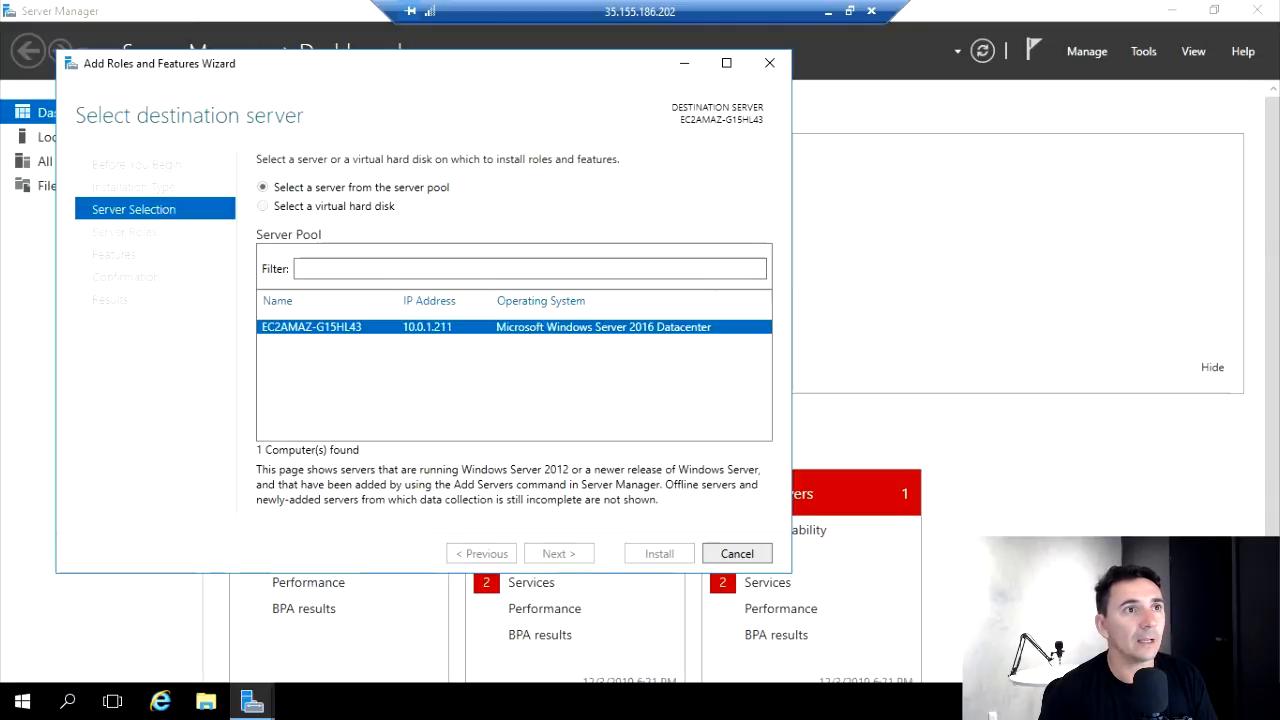
Select the Remote Access server role and continue past the features page without adding any features
scroll(409, 360, down, 1)
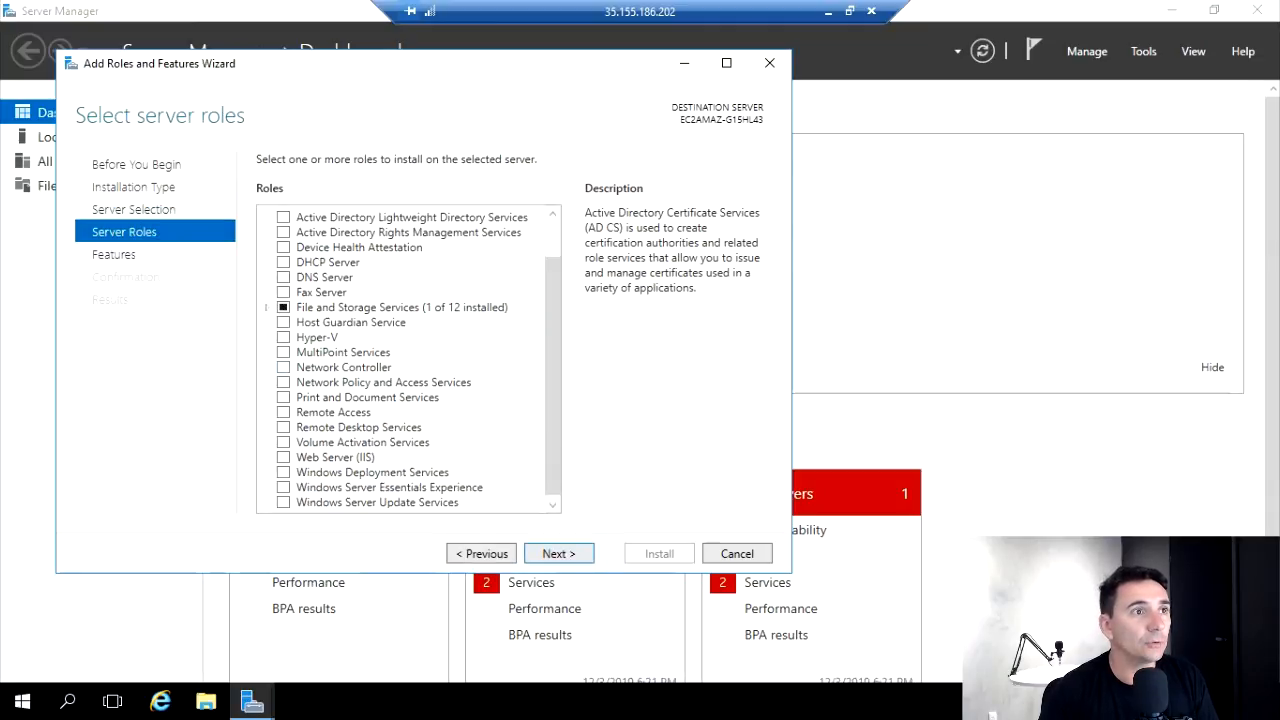
click(284, 412)
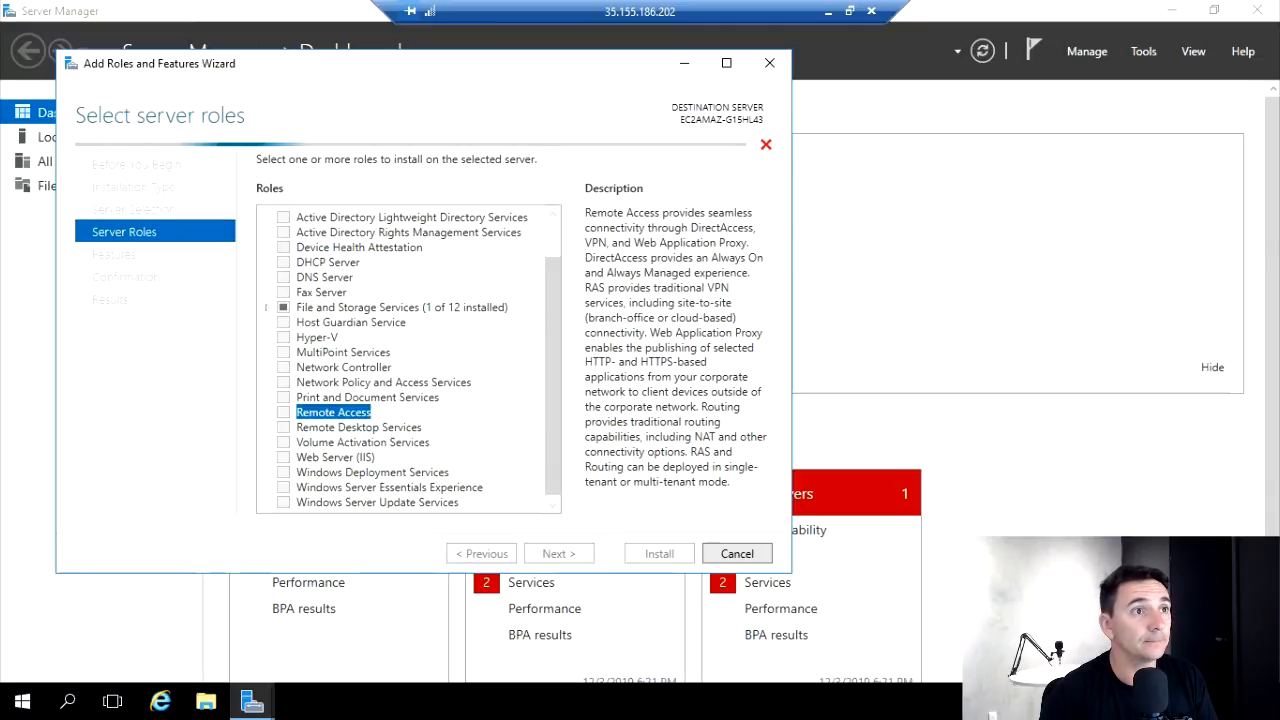
click(559, 554)
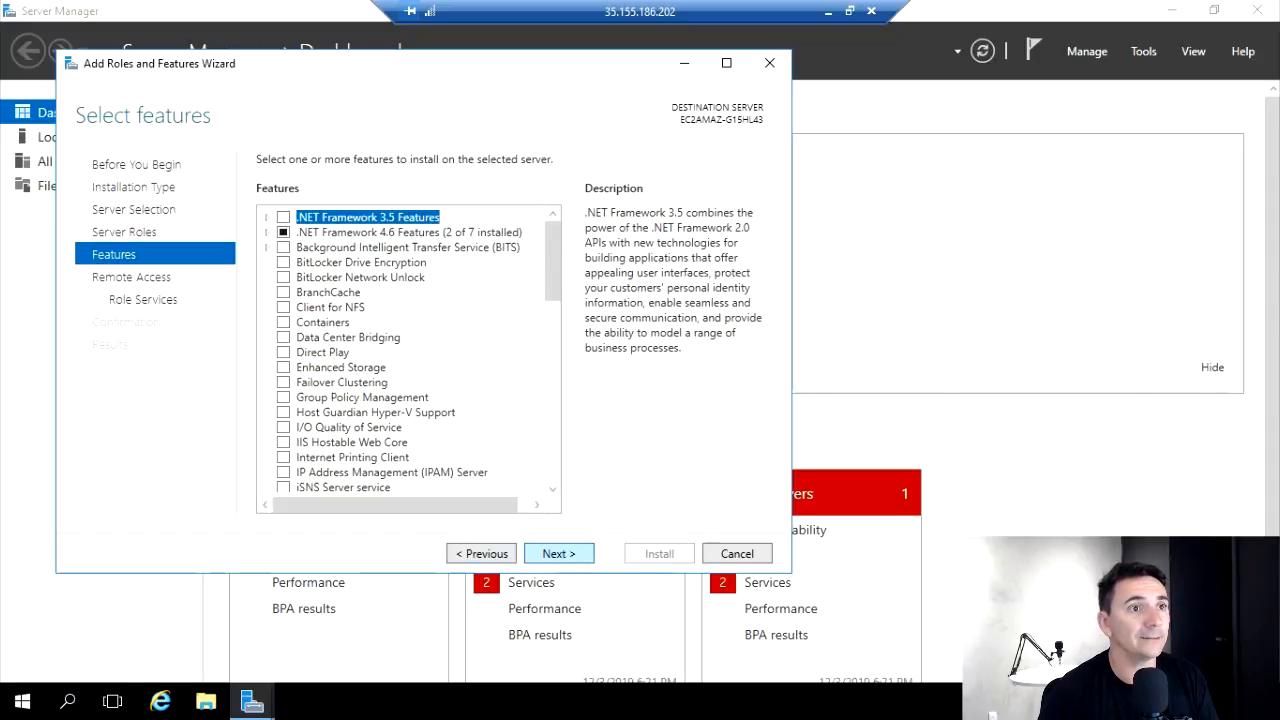
click(559, 554)
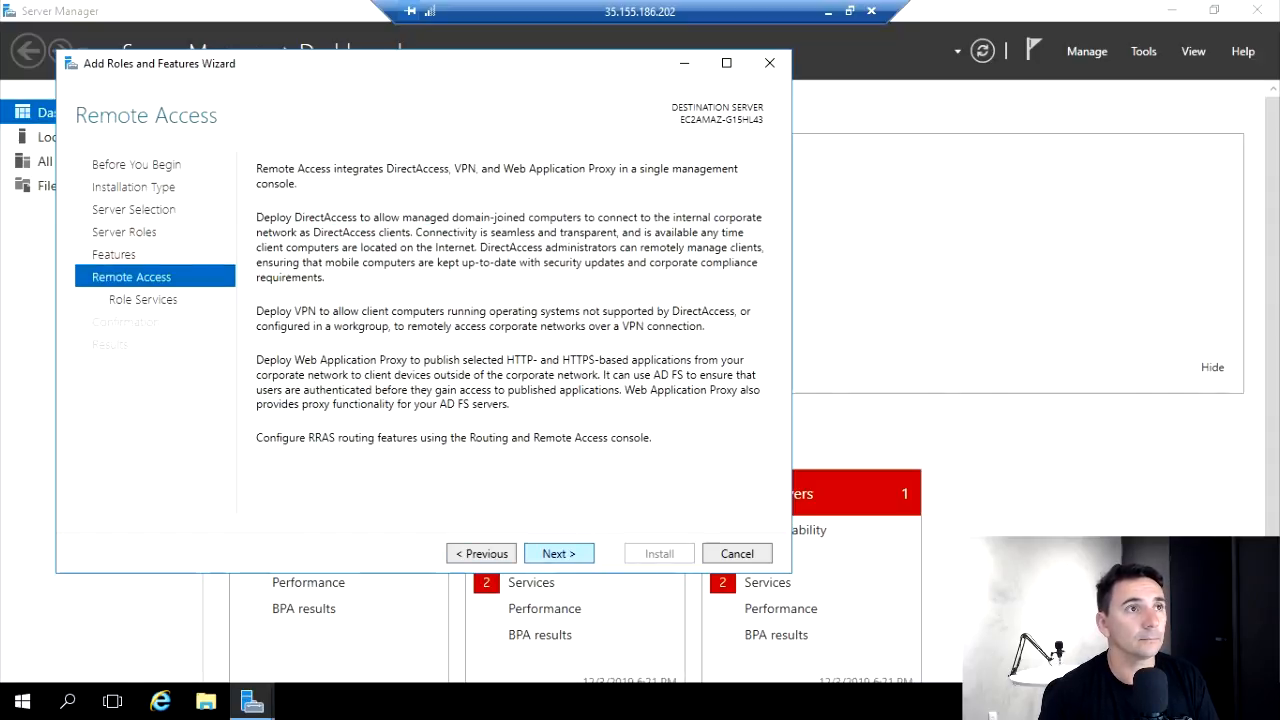
Add the DirectAccess and VPN (RAS) role service with its required features and continue to the Web Server (IIS) role services
click(559, 554)
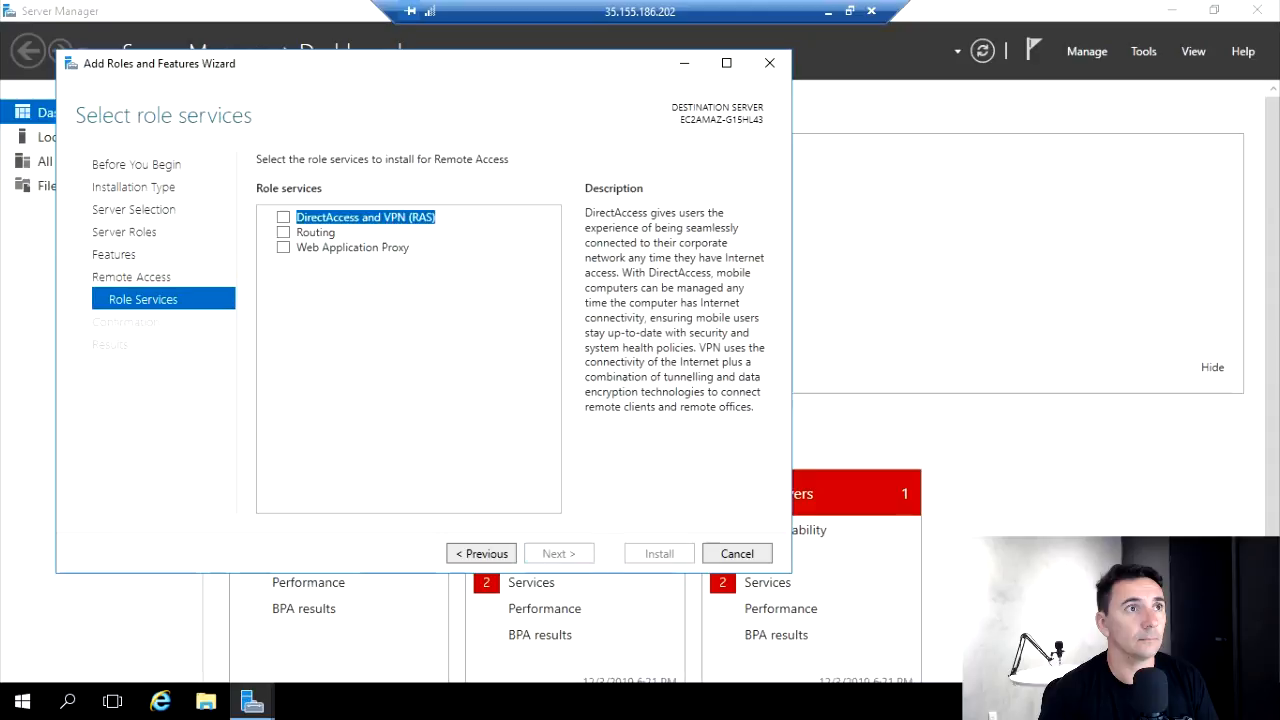
click(284, 217)
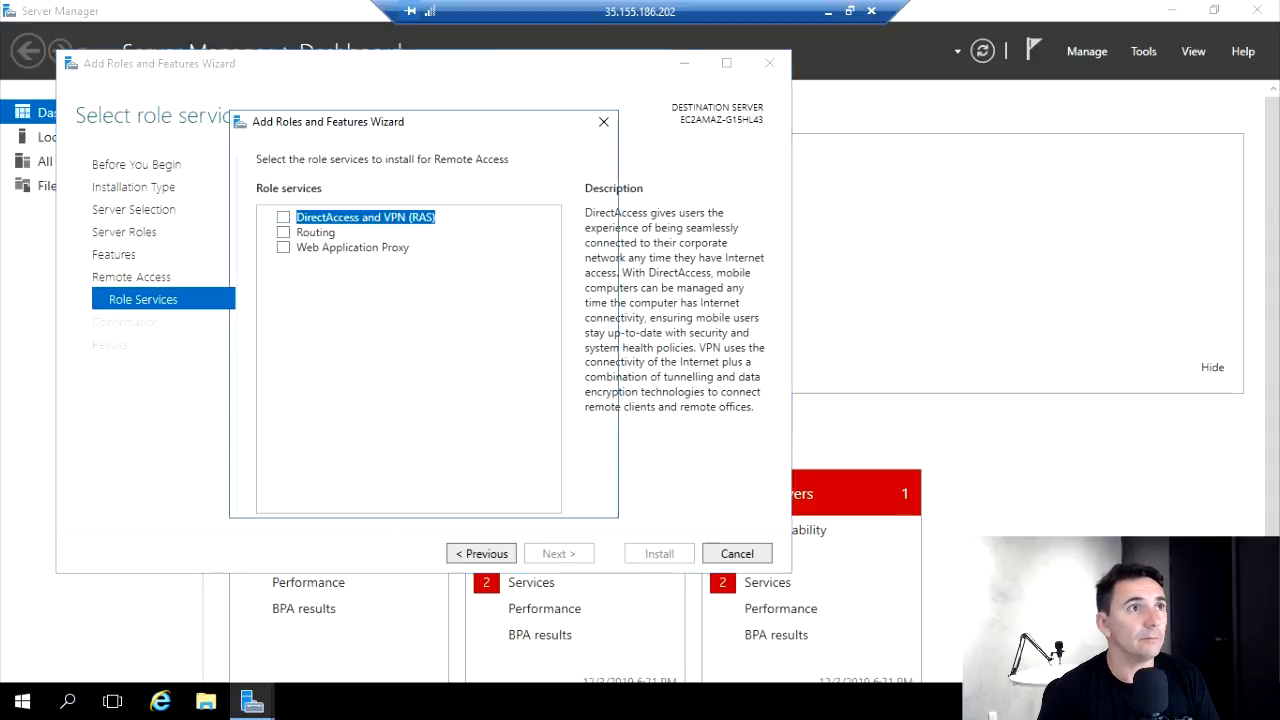
click(480, 478)
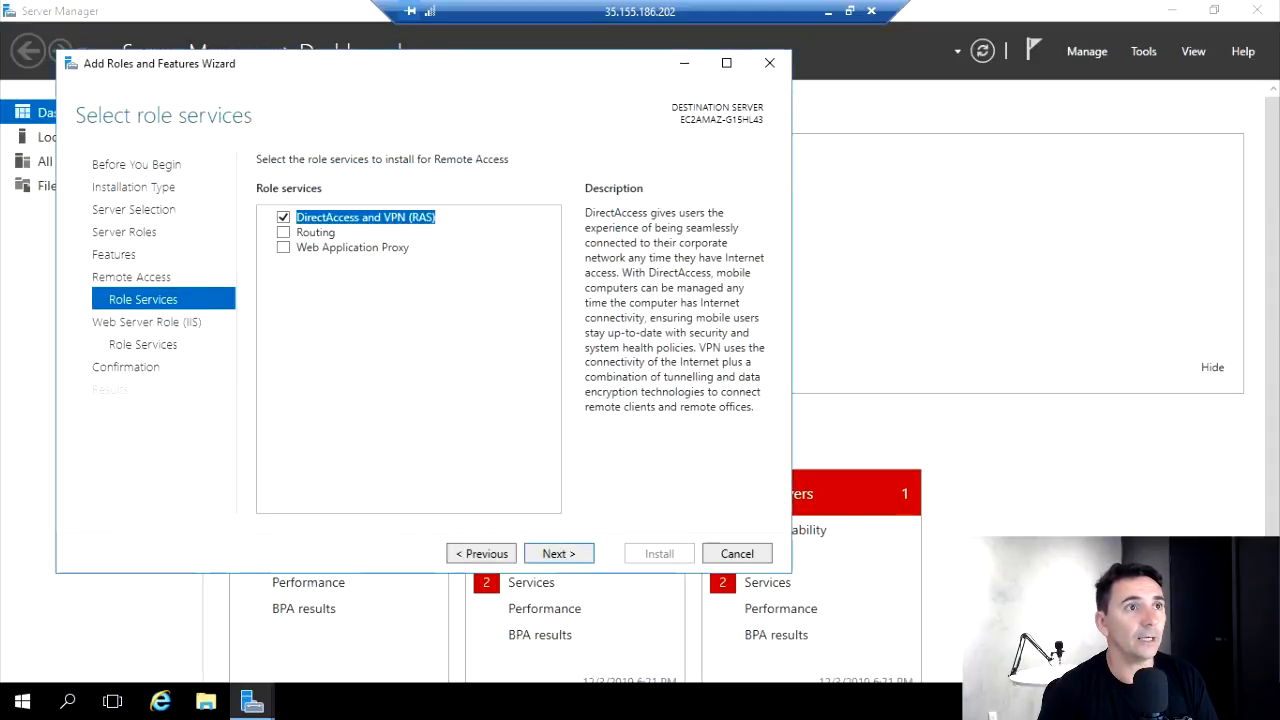
click(559, 554)
click(559, 554)
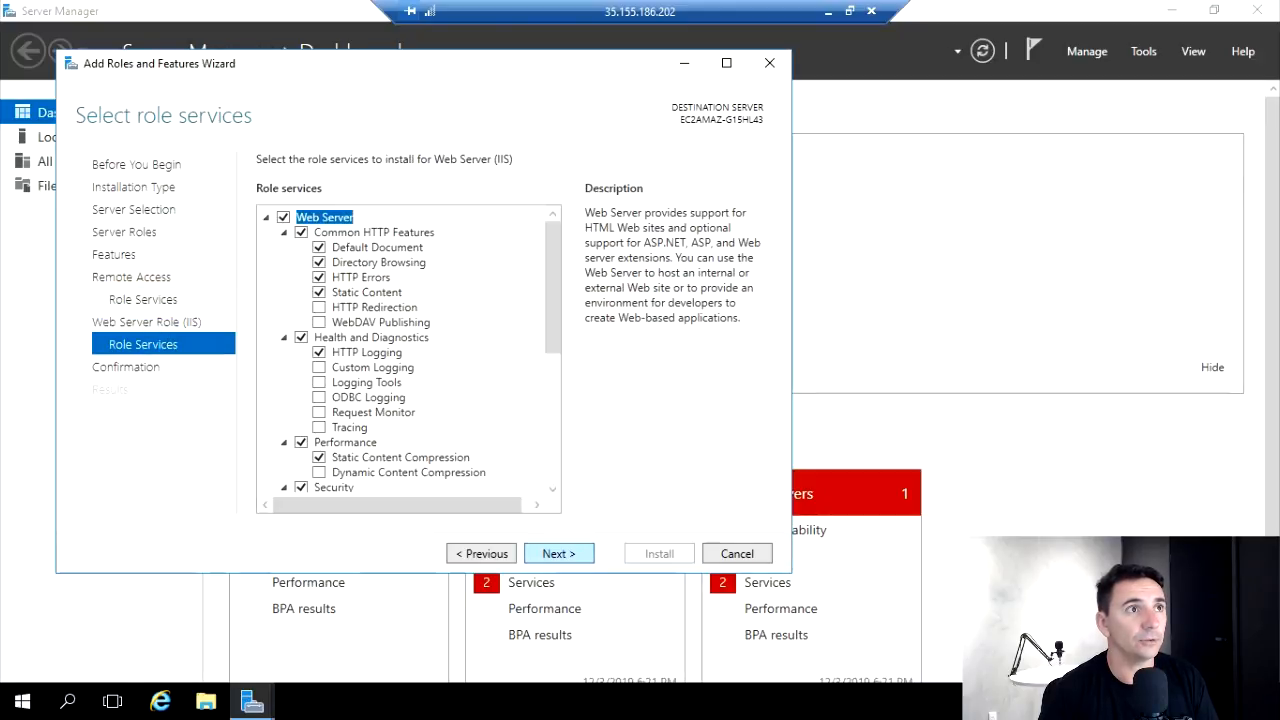
Install the selected roles with the default Web Server (IIS) role services and close the wizard once installation completes
click(559, 554)
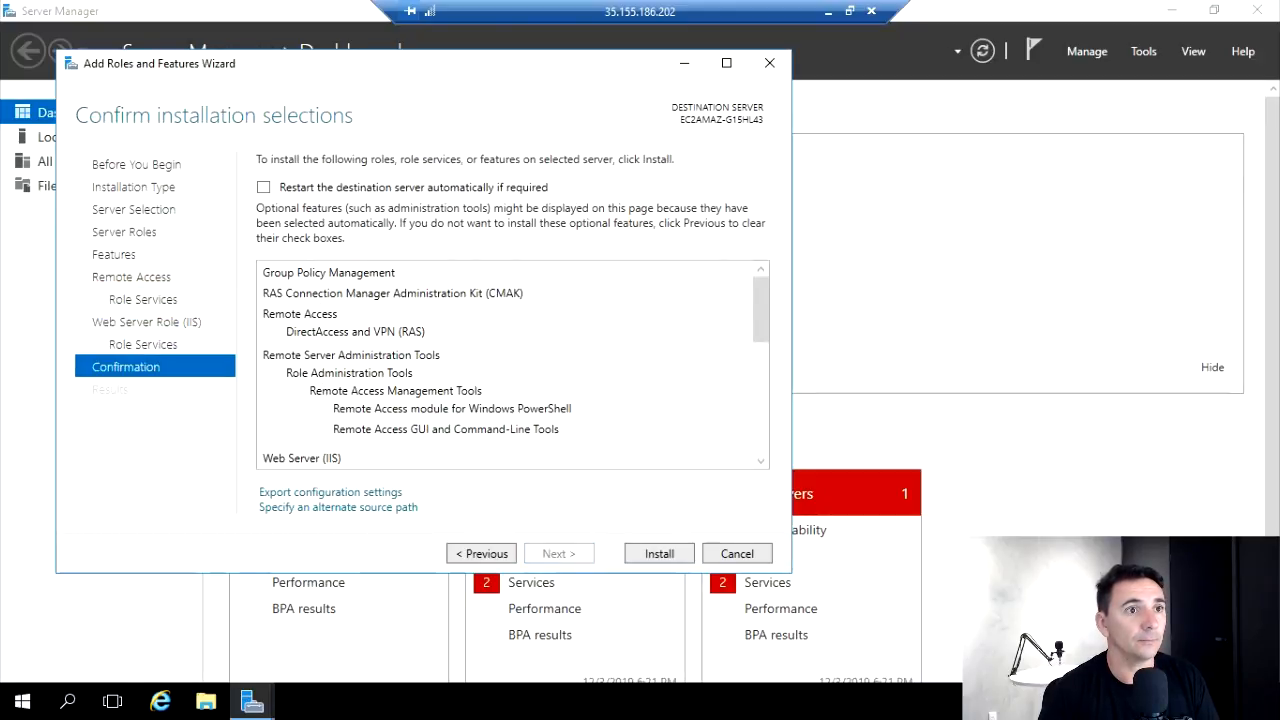
click(659, 553)
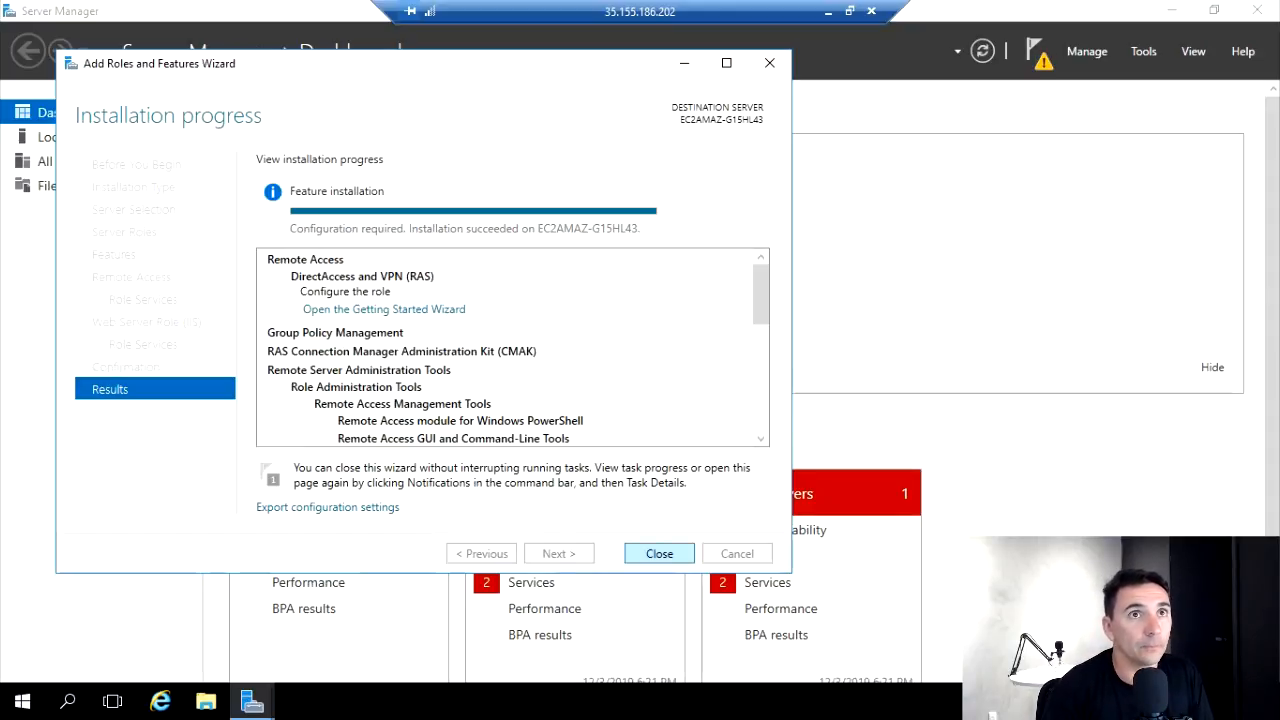
click(665, 554)
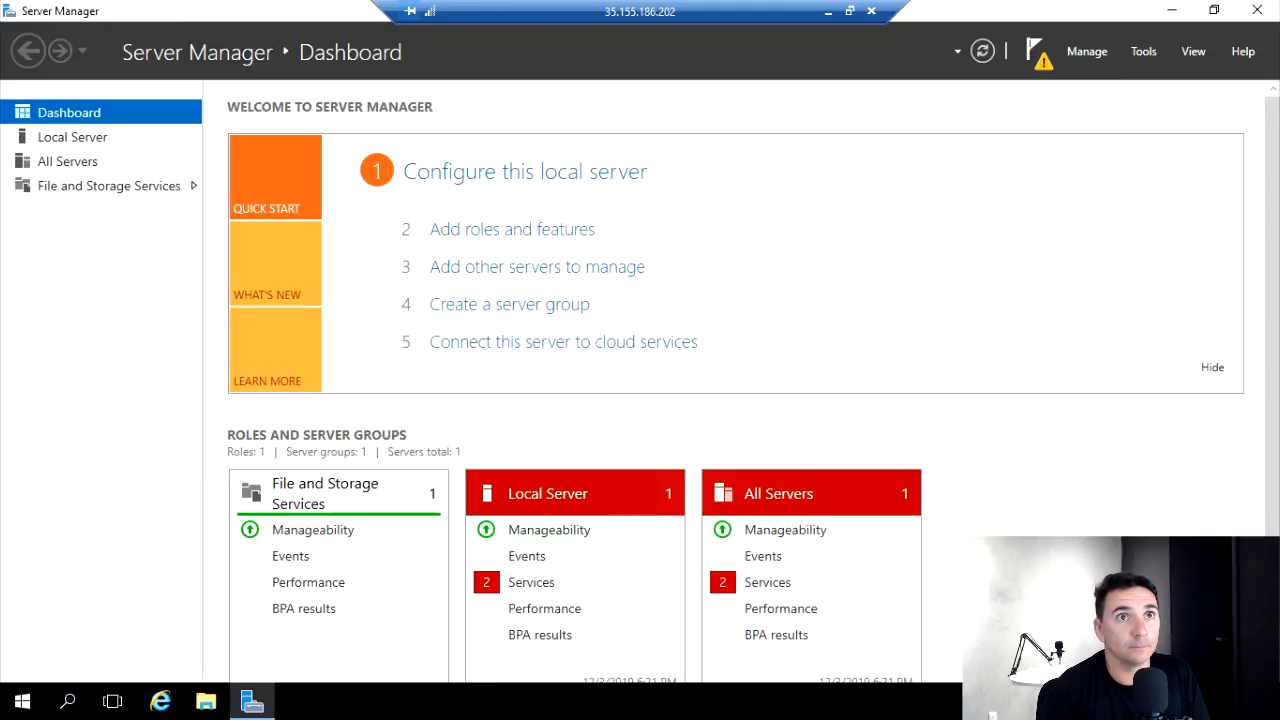
Open the Remote Access Getting Started Wizard from the post-deployment notification and choose to deploy VPN only
click(1037, 52)
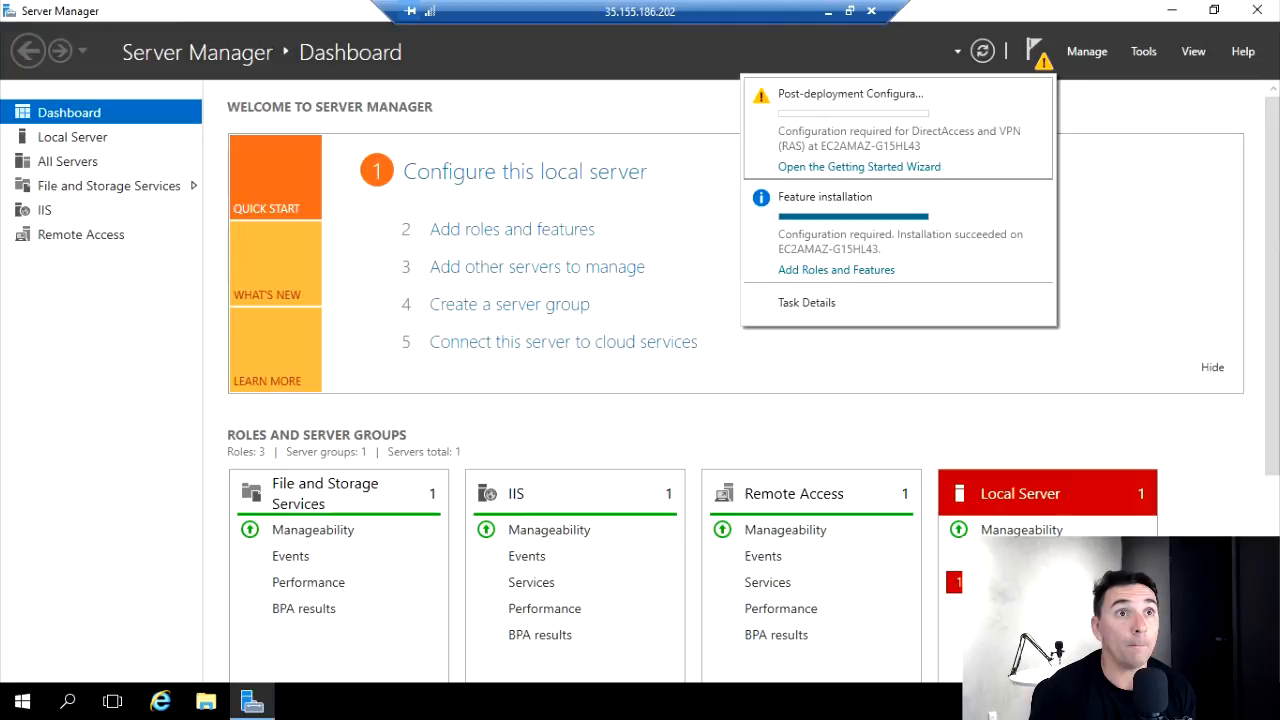
click(859, 167)
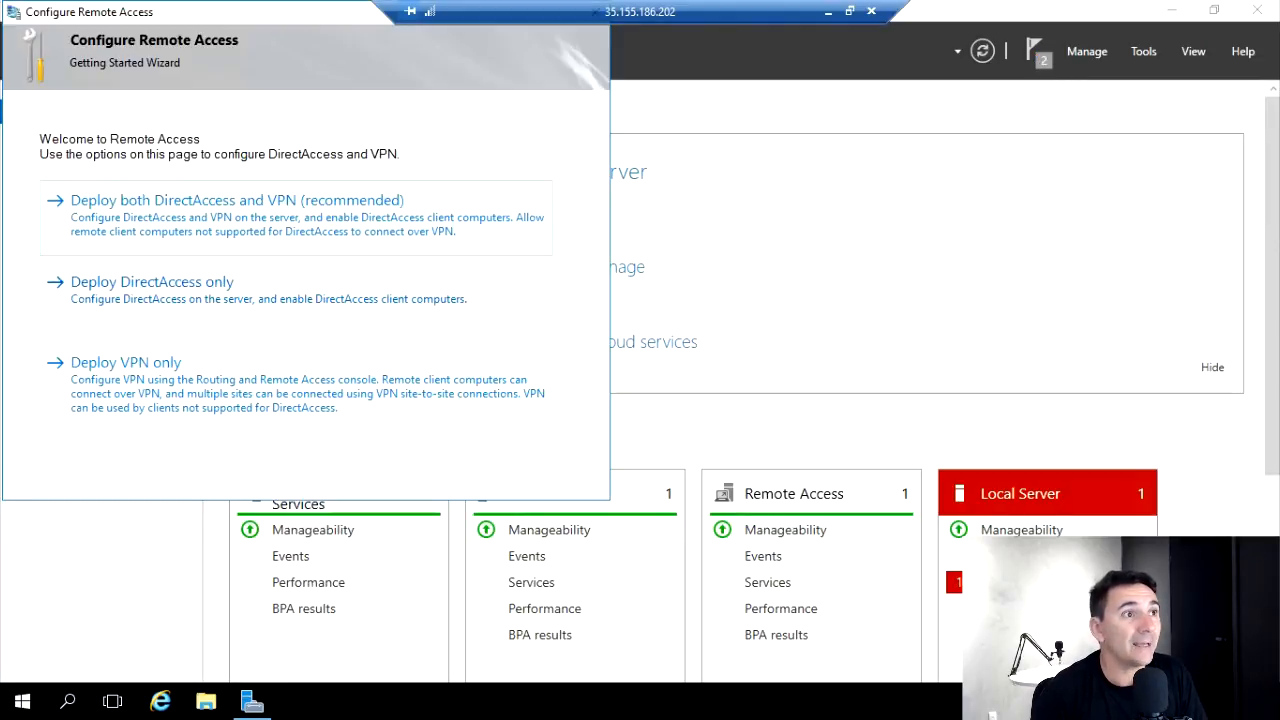
click(126, 363)
Configure and enable Routing and Remote Access on the local server with a custom configuration for VPN access, and start the service
right_click(184, 164)
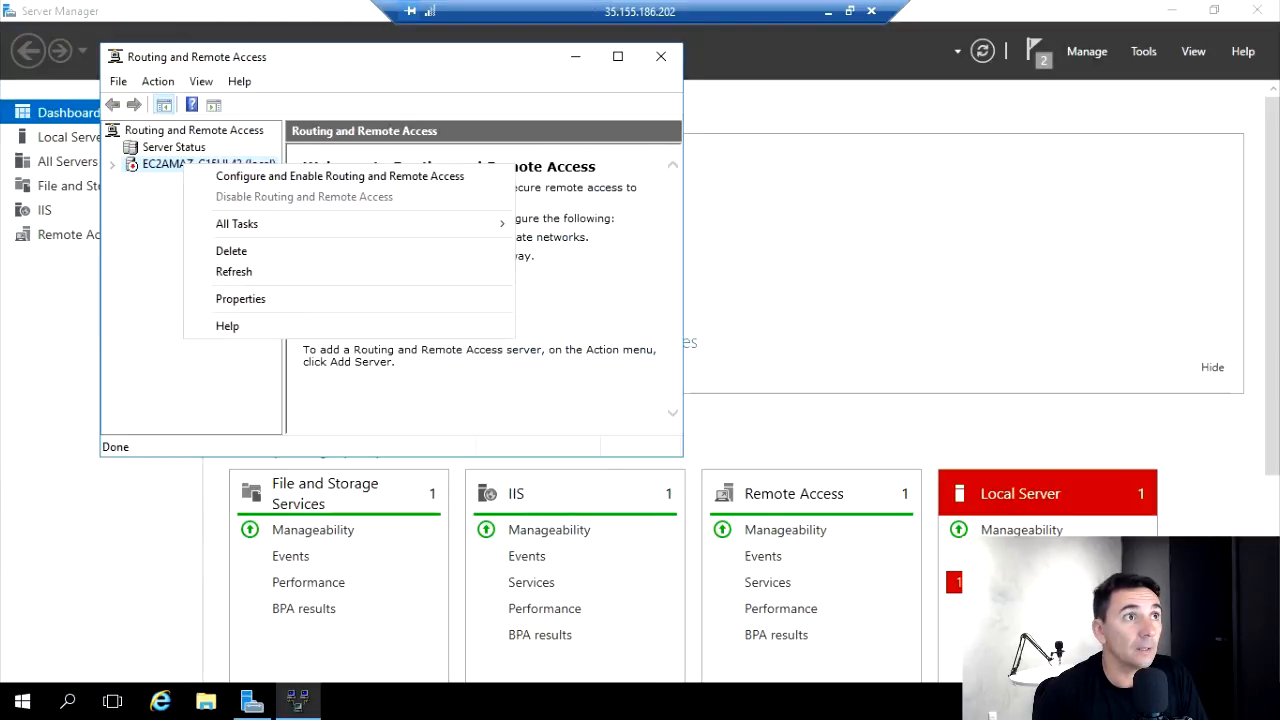
click(340, 176)
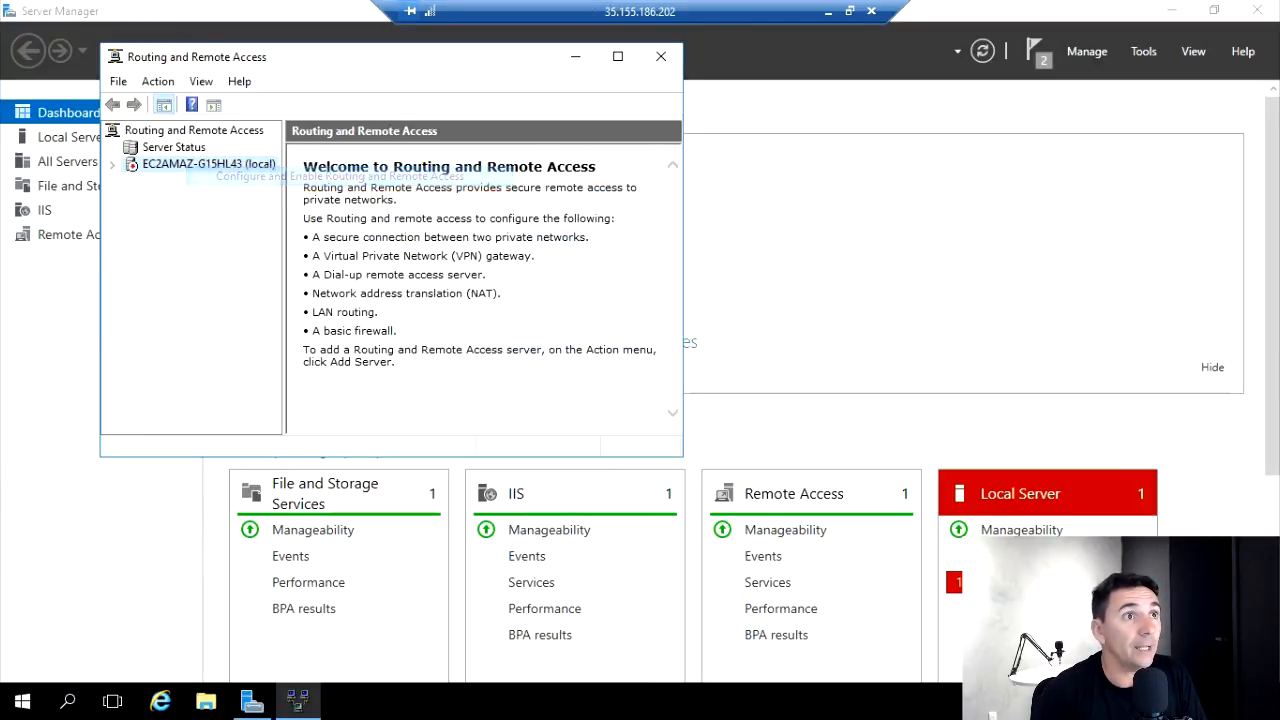
key(Return)
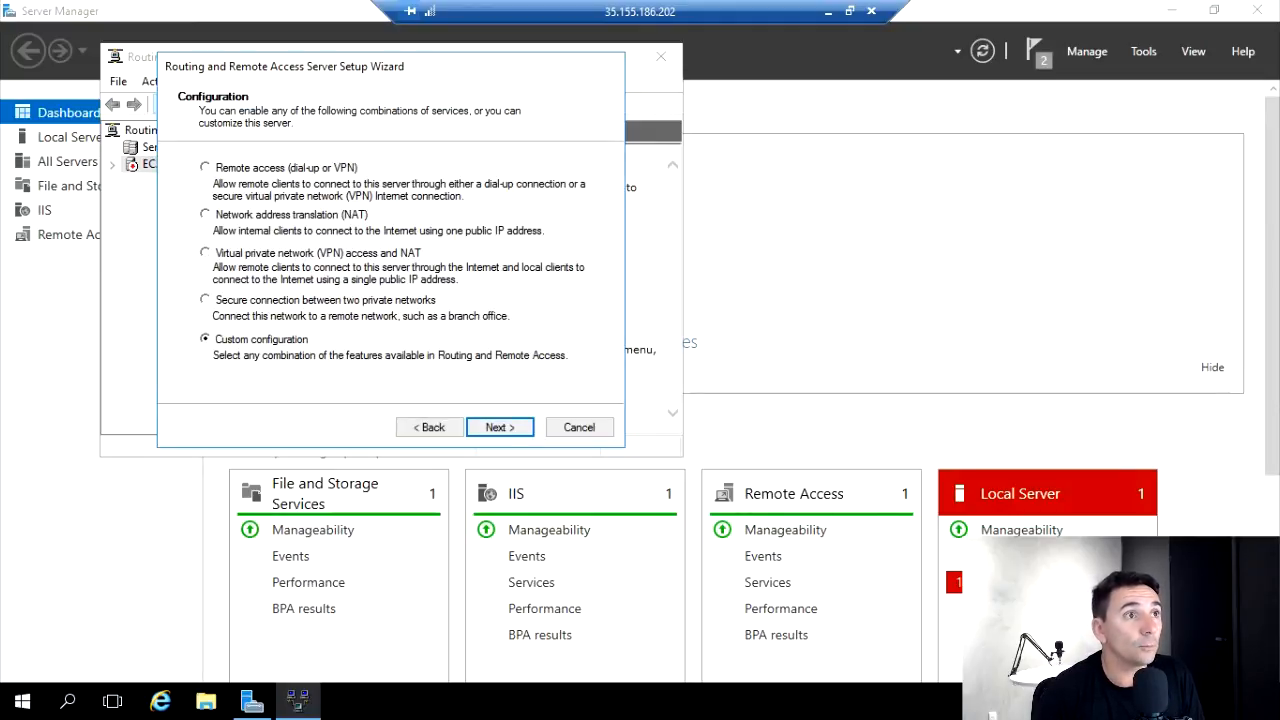
click(500, 427)
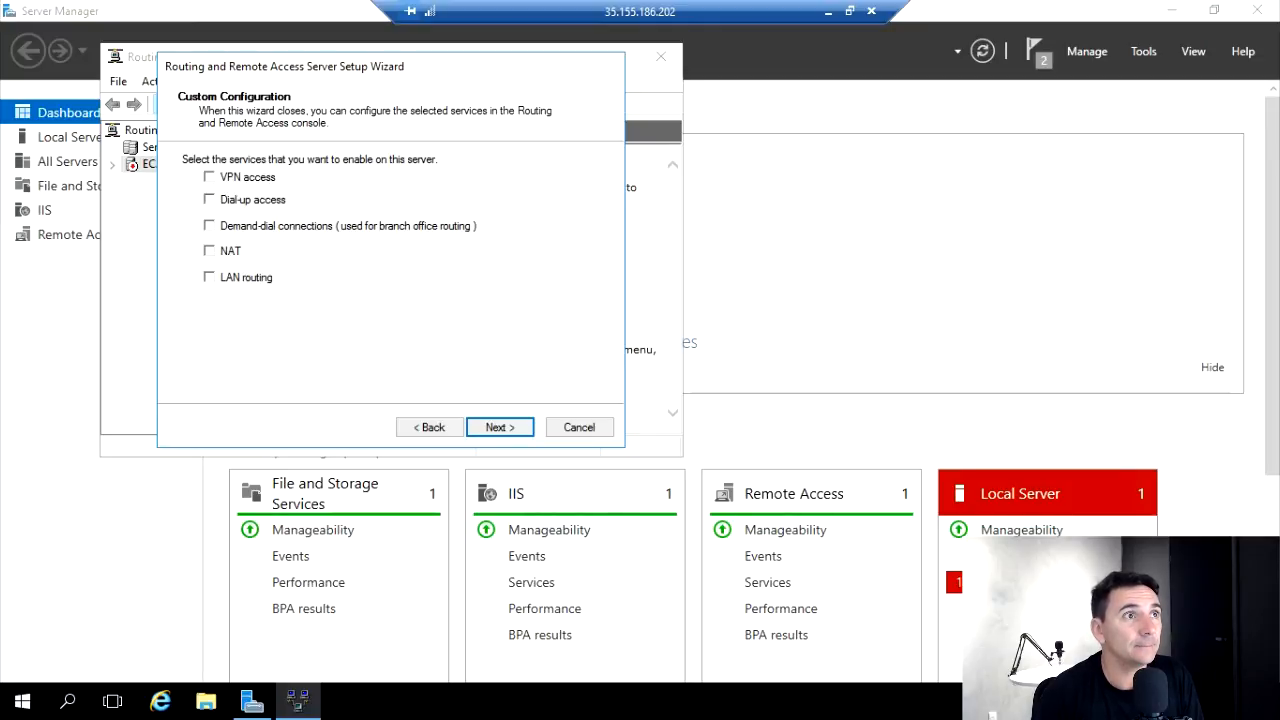
click(500, 427)
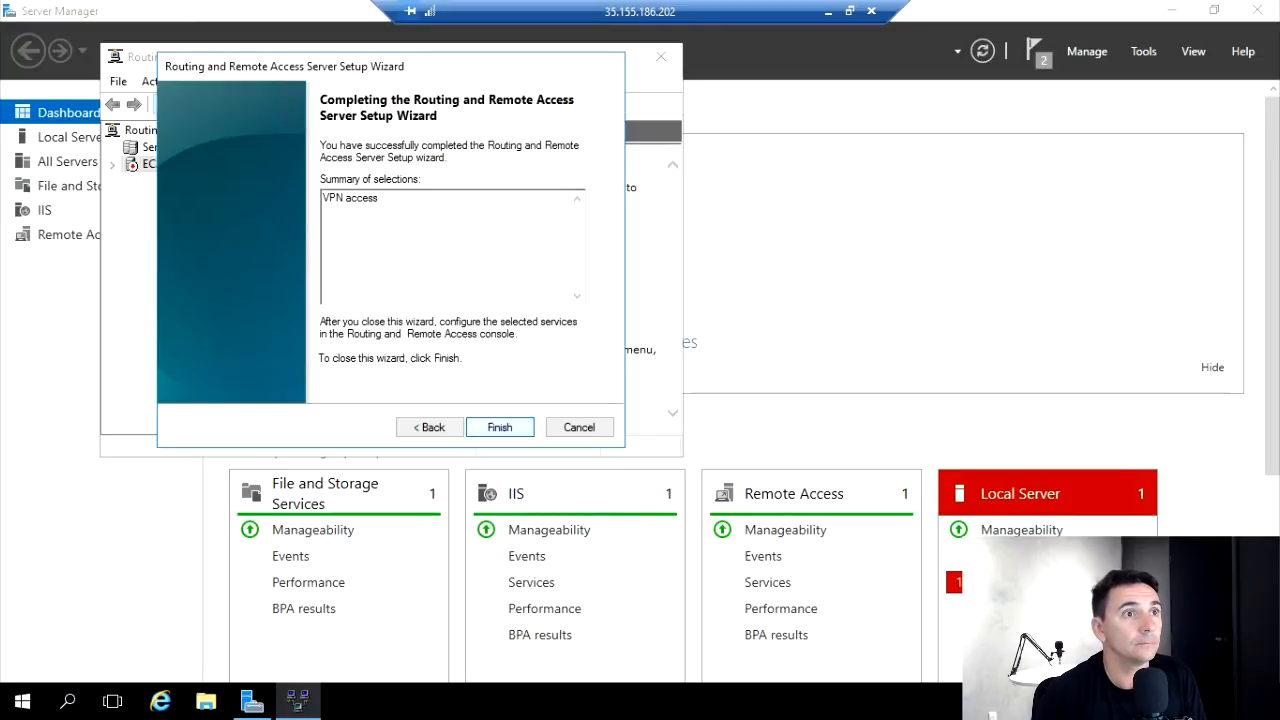
click(500, 427)
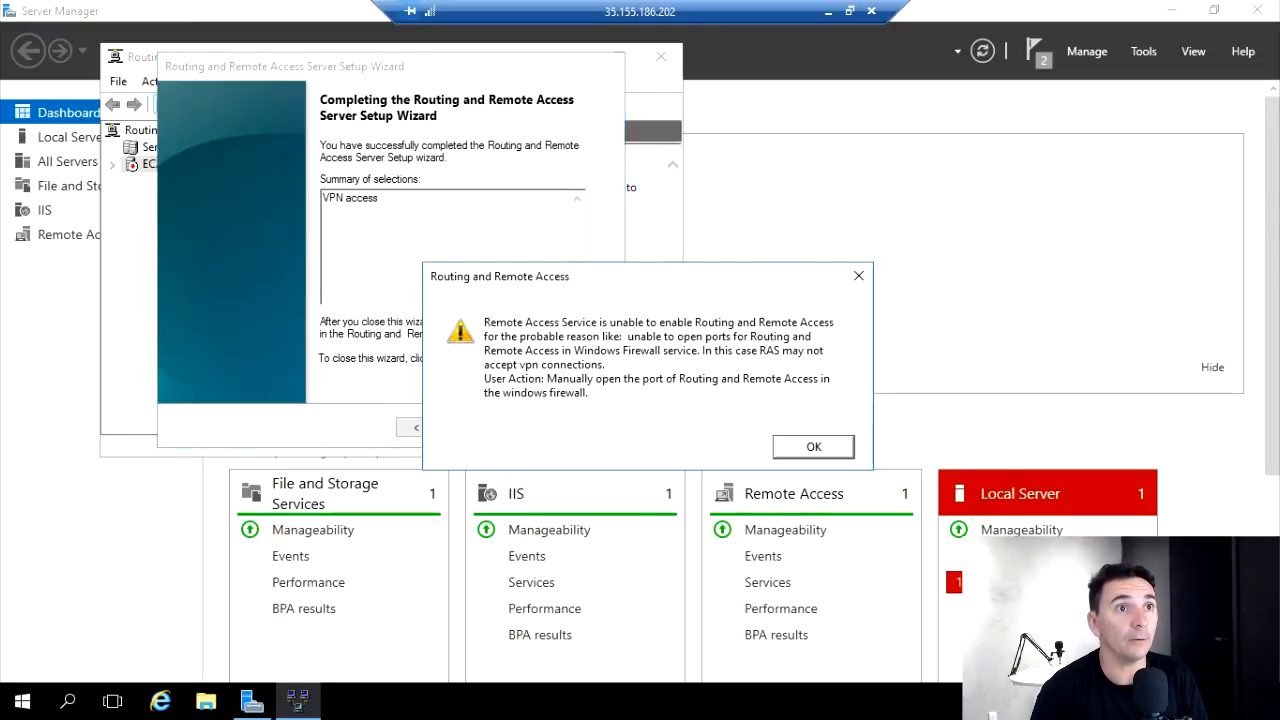
click(814, 447)
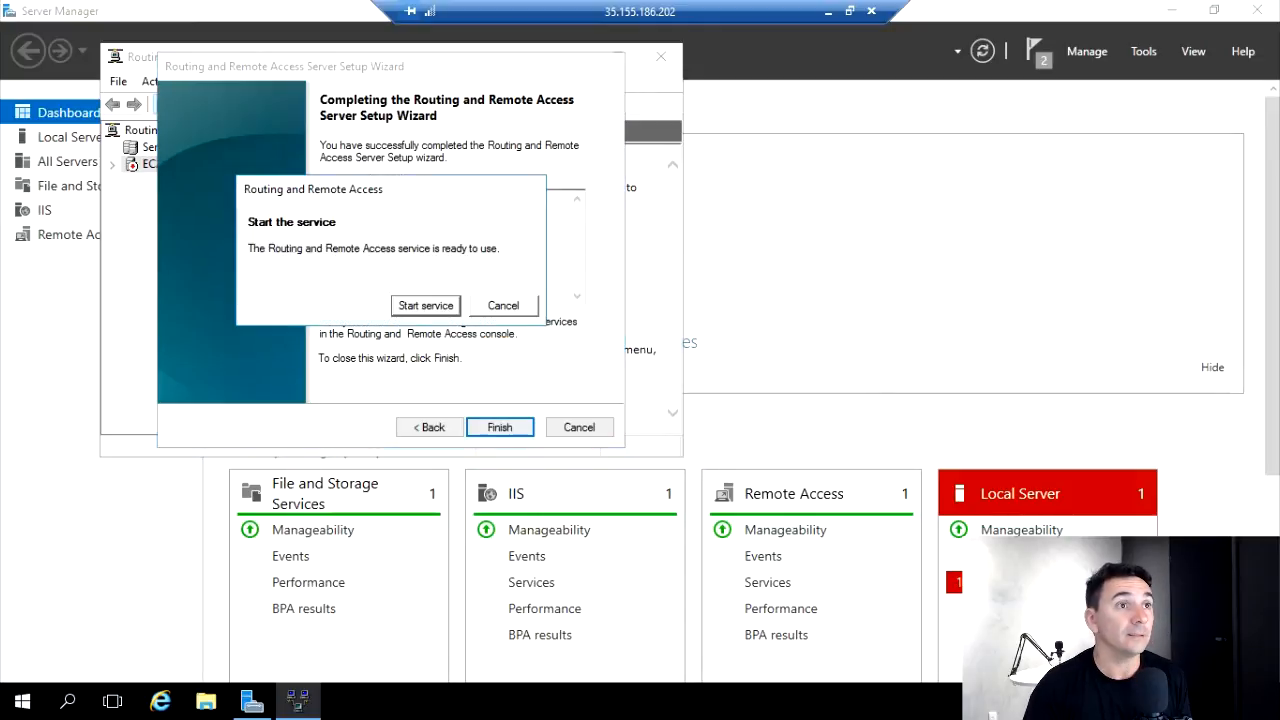
key(Return)
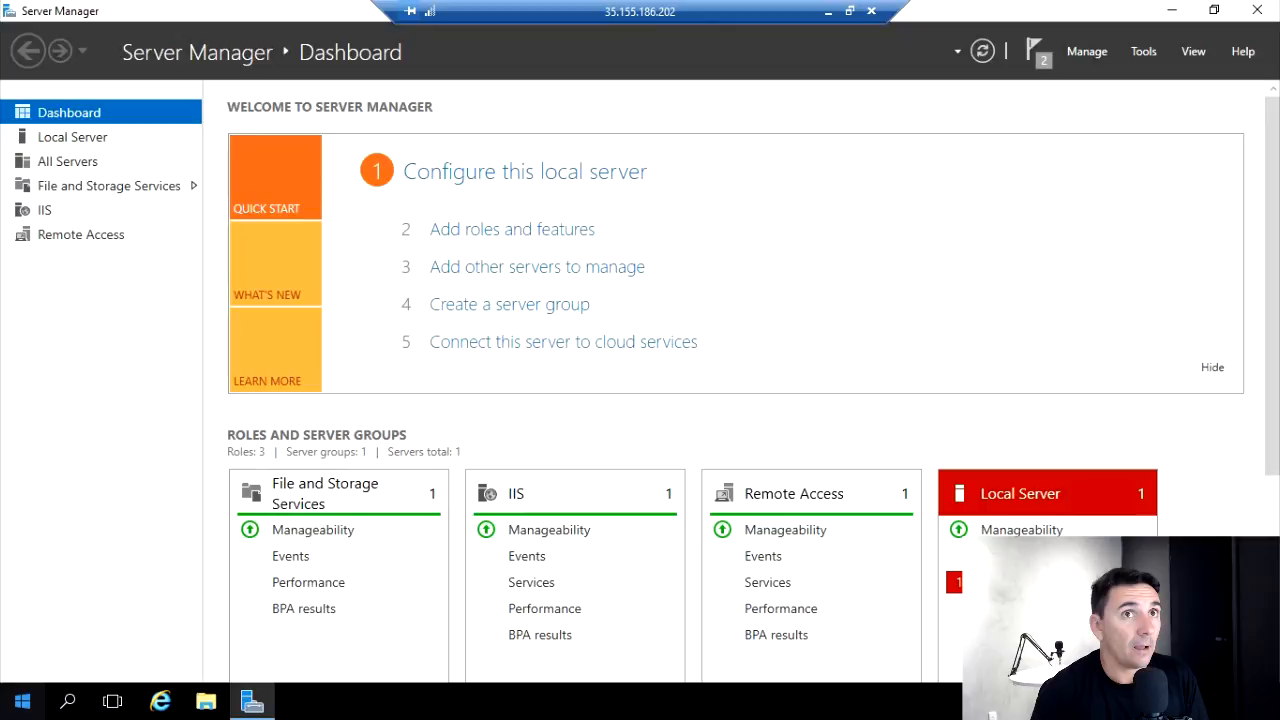
Open Computer Management from Server Manager and list the local user accounts
click(1087, 51)
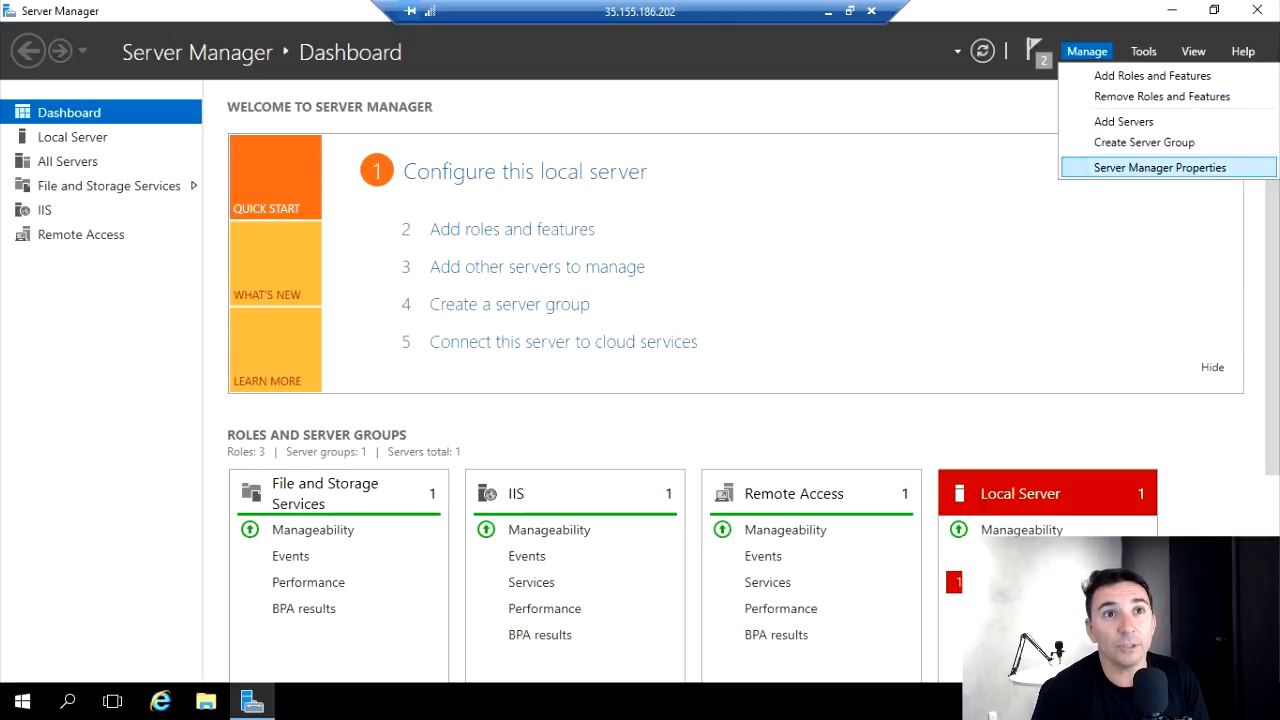
click(1143, 51)
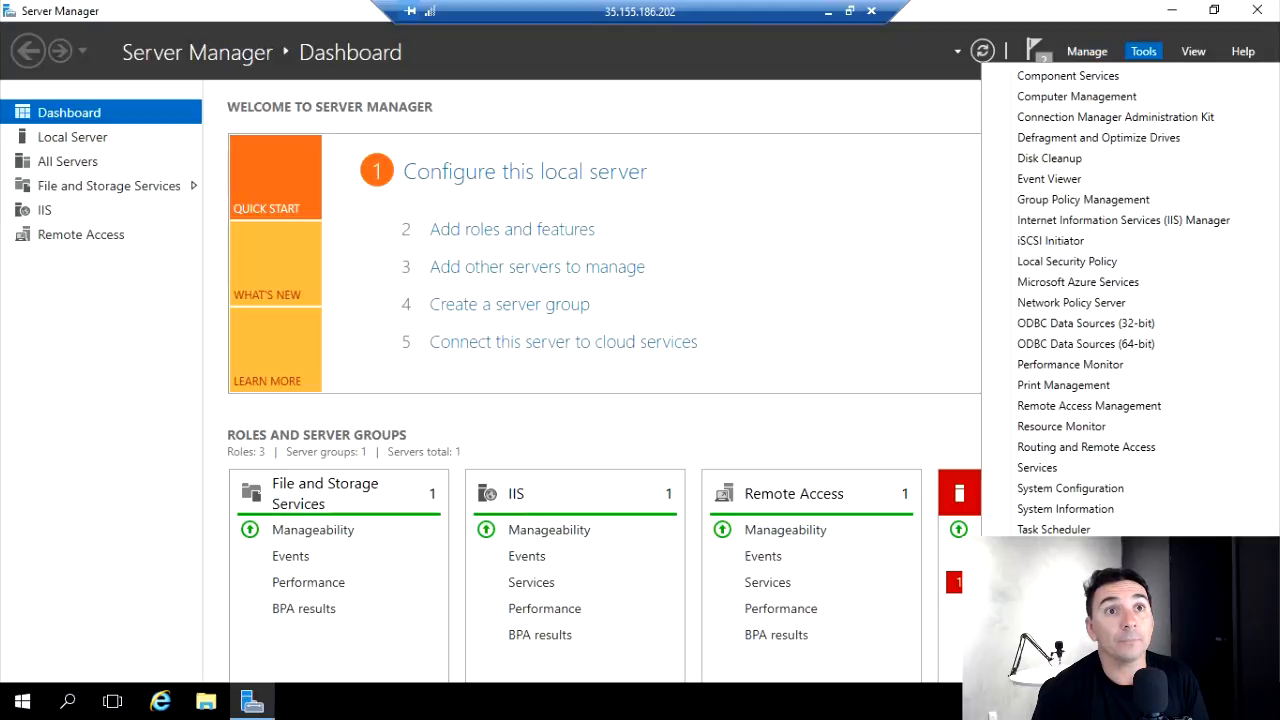
click(1077, 97)
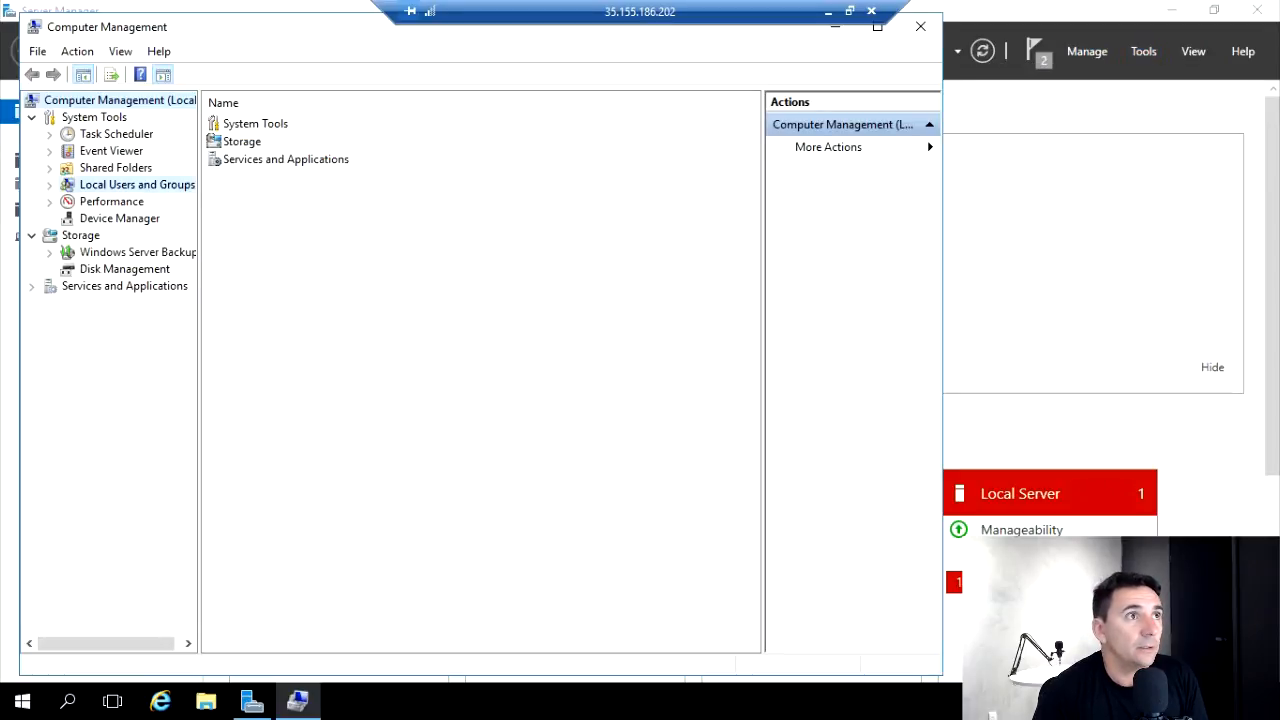
click(137, 184)
double_click(236, 123)
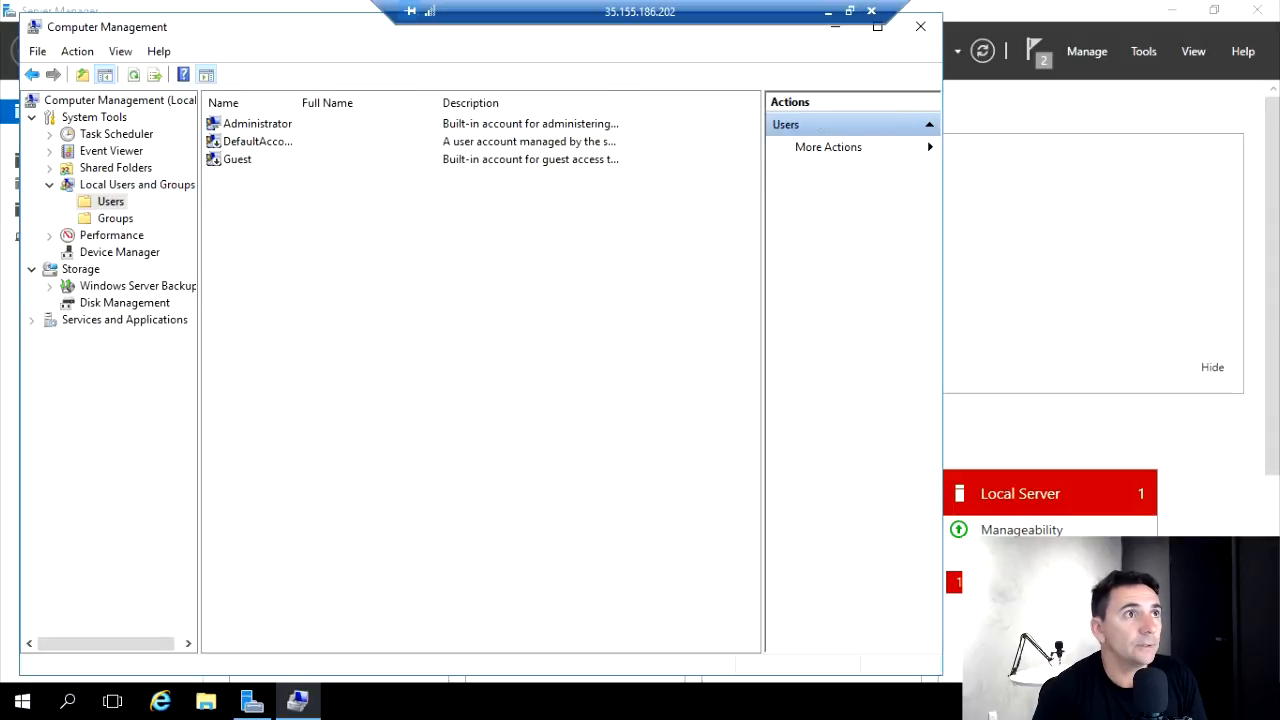
Set the Administrator account's dial-in network access permission to Allow access and save its properties
click(255, 123)
right_click(252, 125)
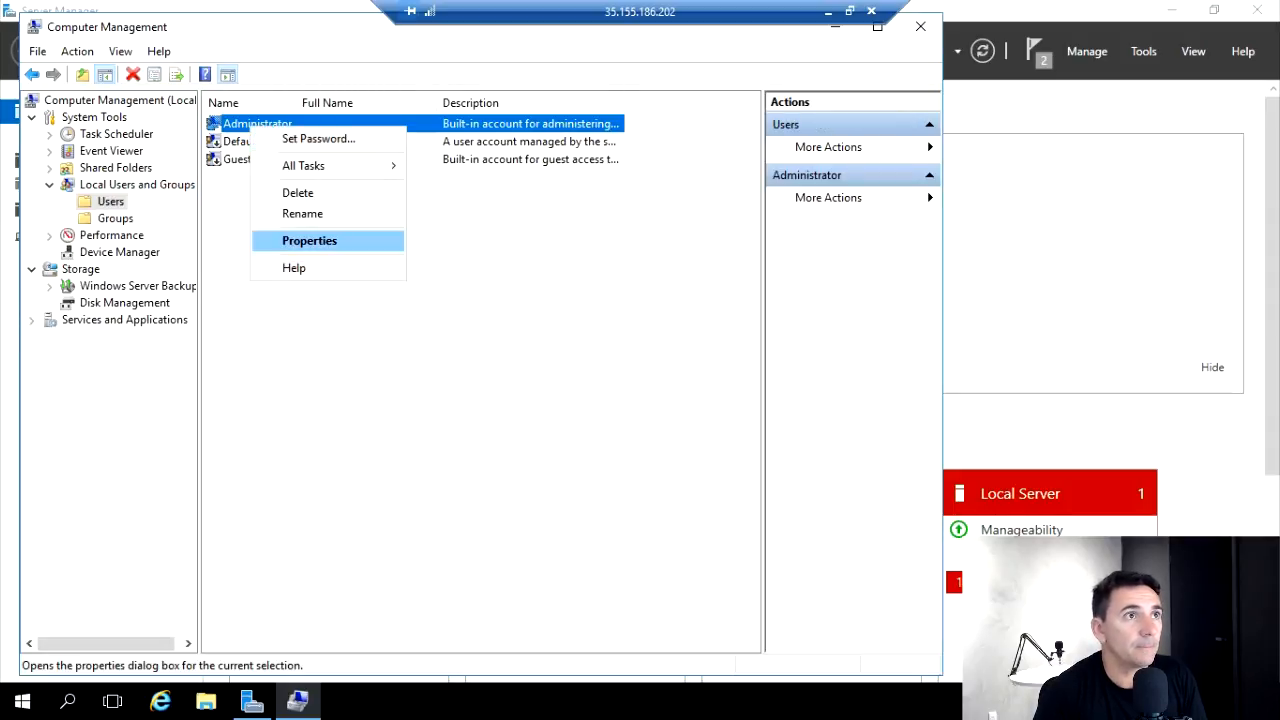
click(309, 240)
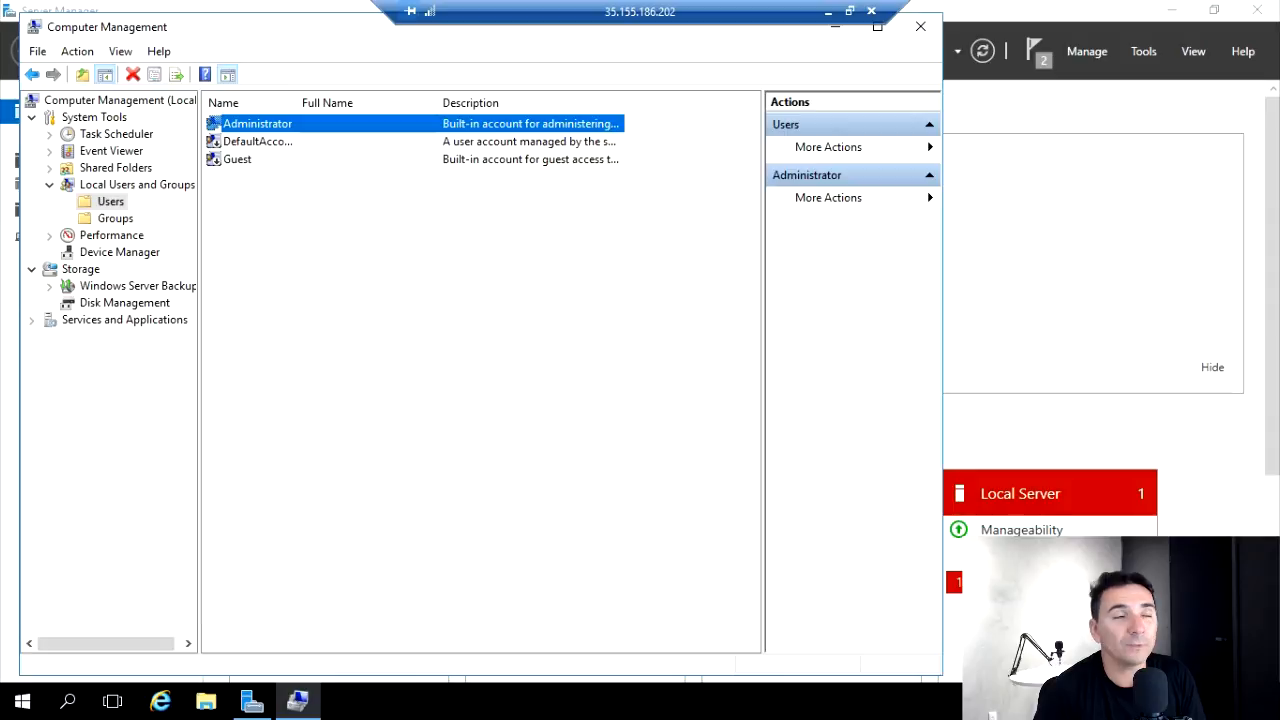
double_click(257, 124)
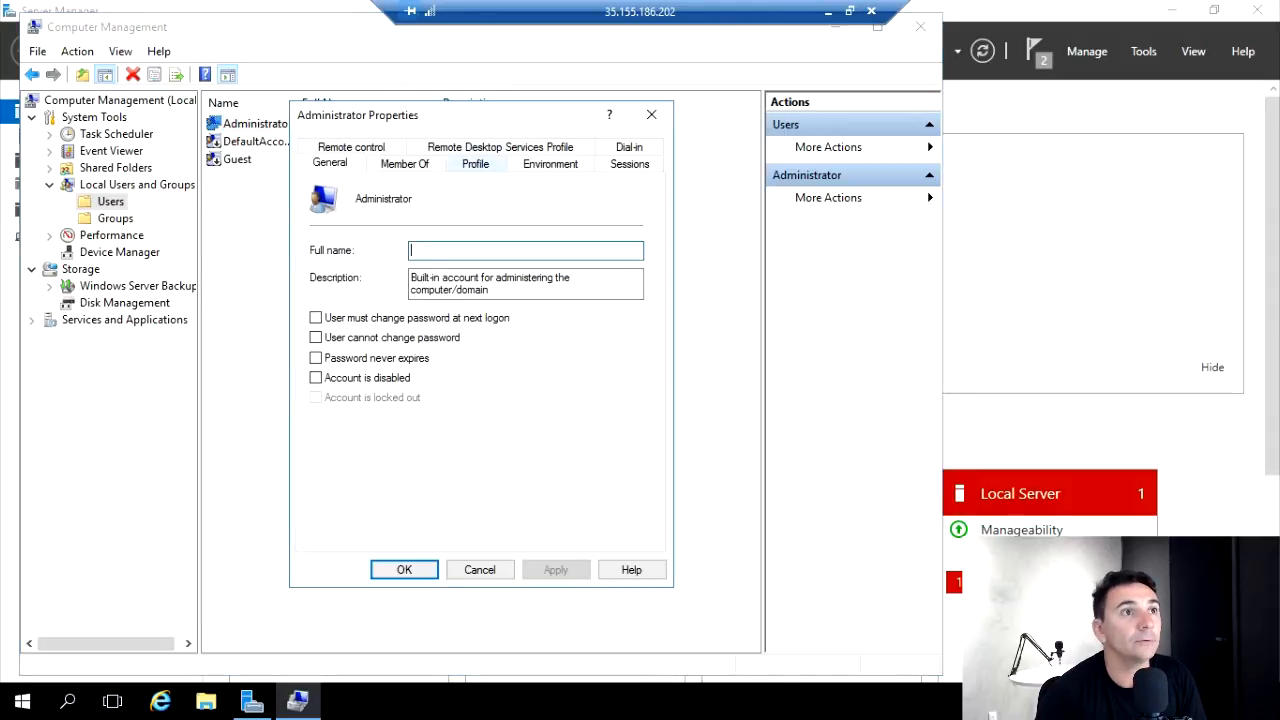
click(629, 147)
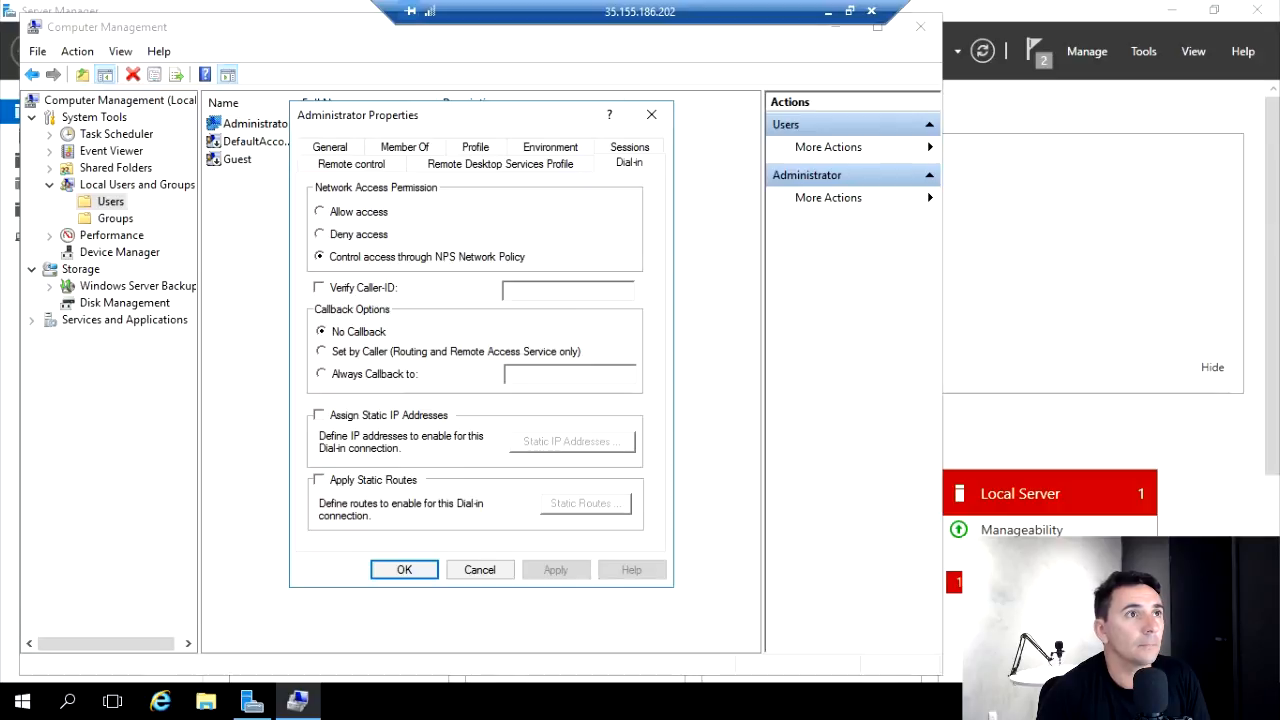
click(320, 212)
click(556, 570)
click(404, 570)
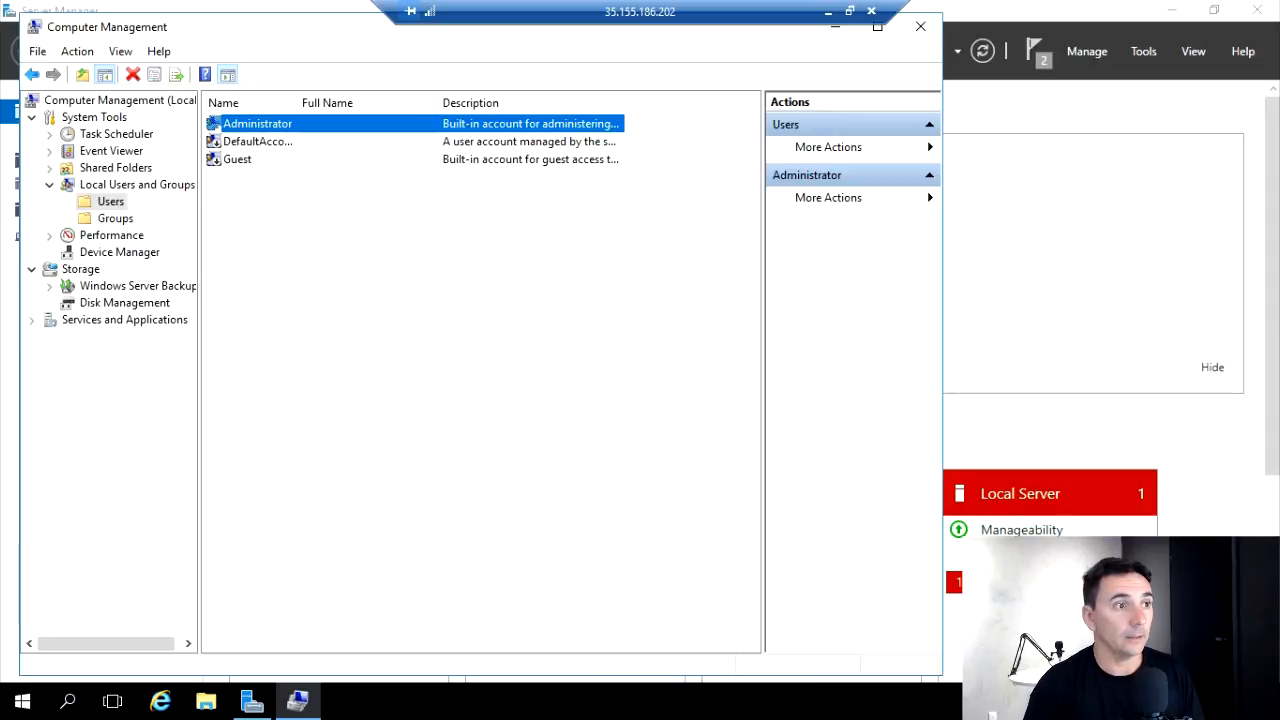
Open Windows Firewall with Advanced Security and apply a firewall state of Off for the domain profile
click(22, 701)
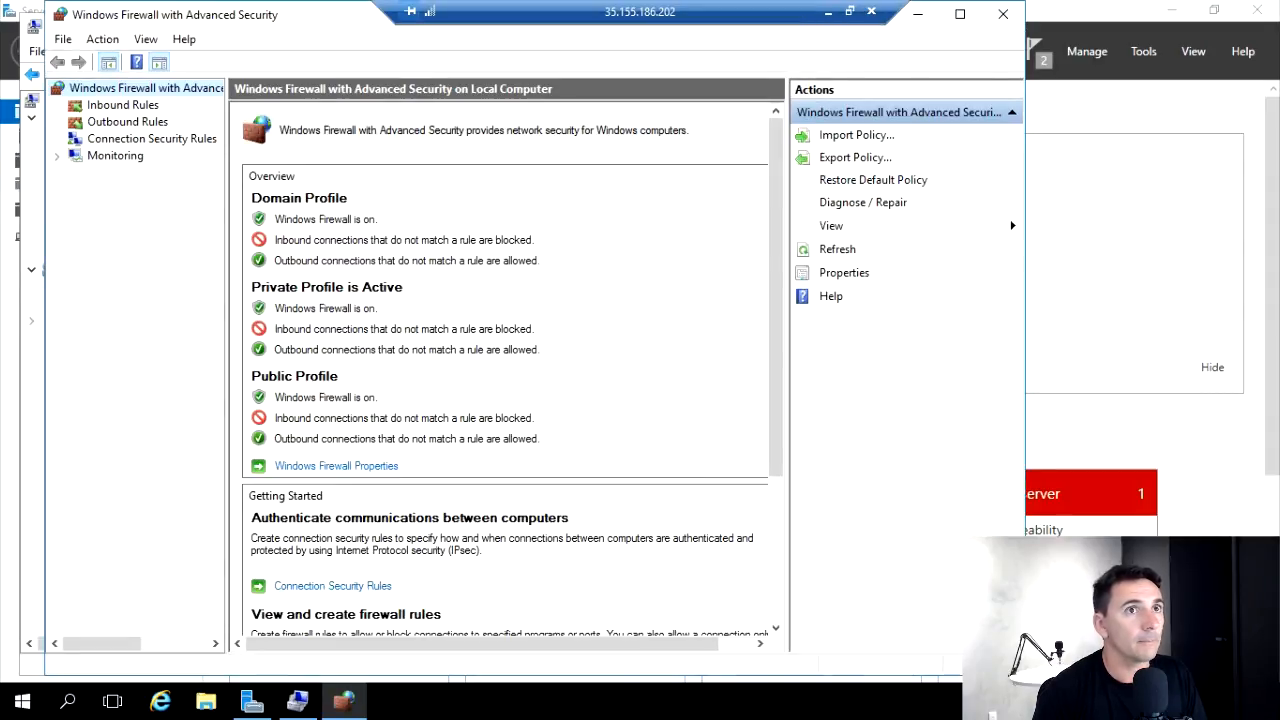
click(336, 466)
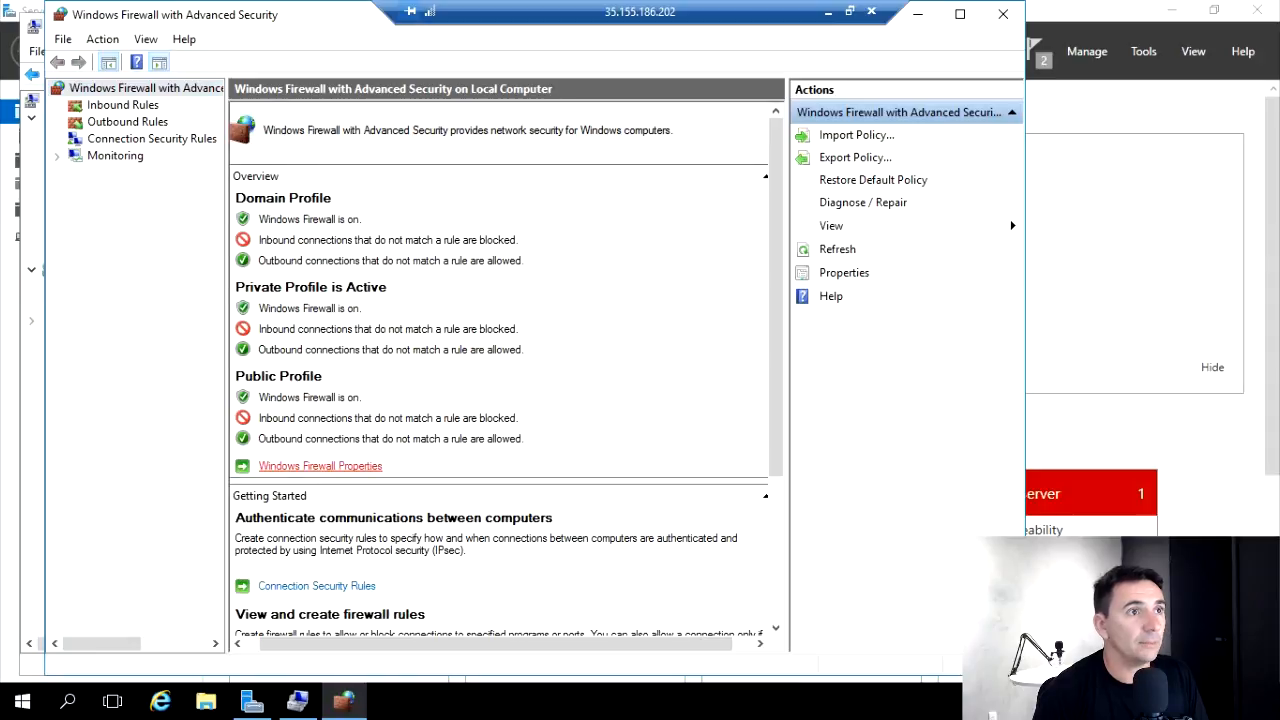
click(610, 242)
click(590, 271)
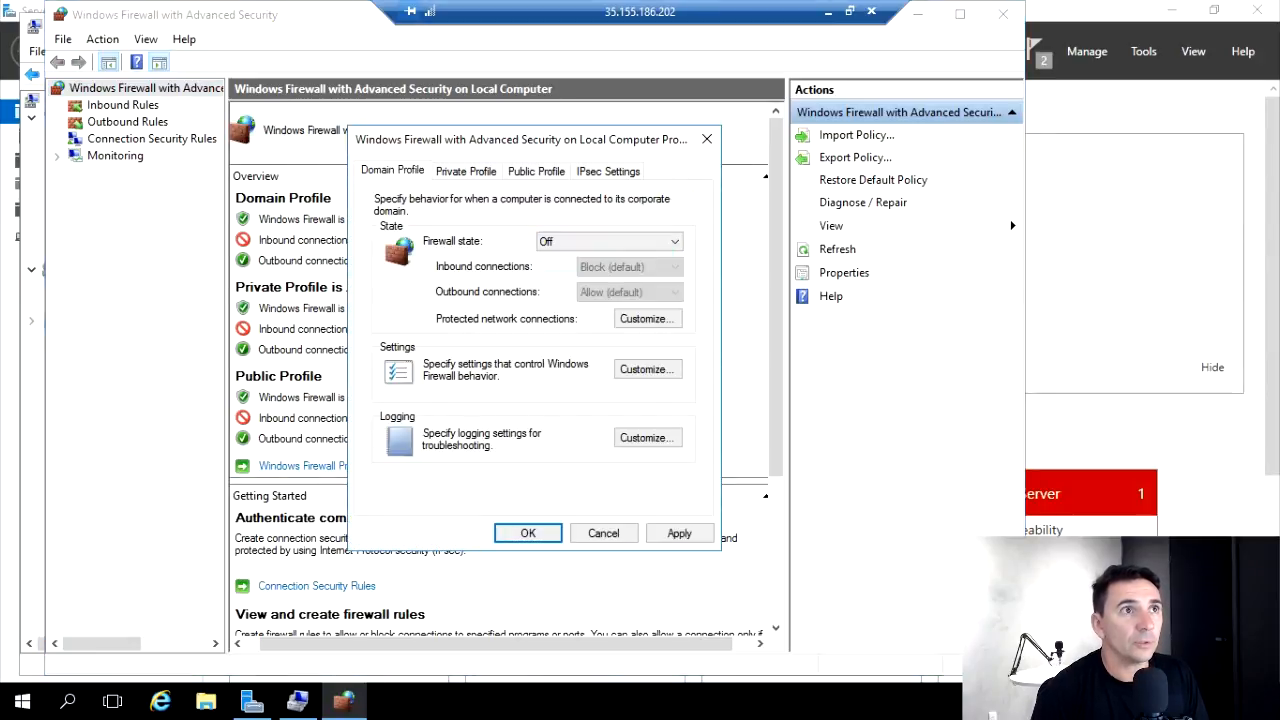
click(679, 533)
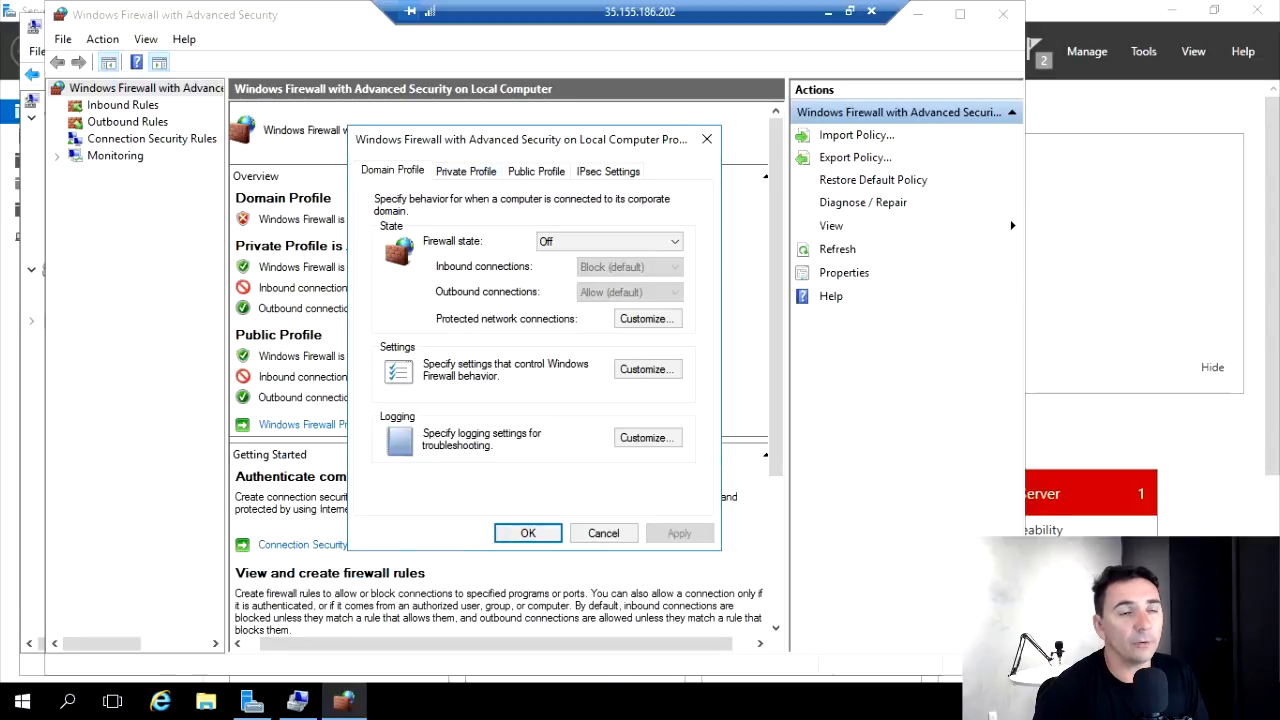
Set the firewall state to Off for the private and public profiles, and save the firewall properties
click(466, 171)
click(610, 242)
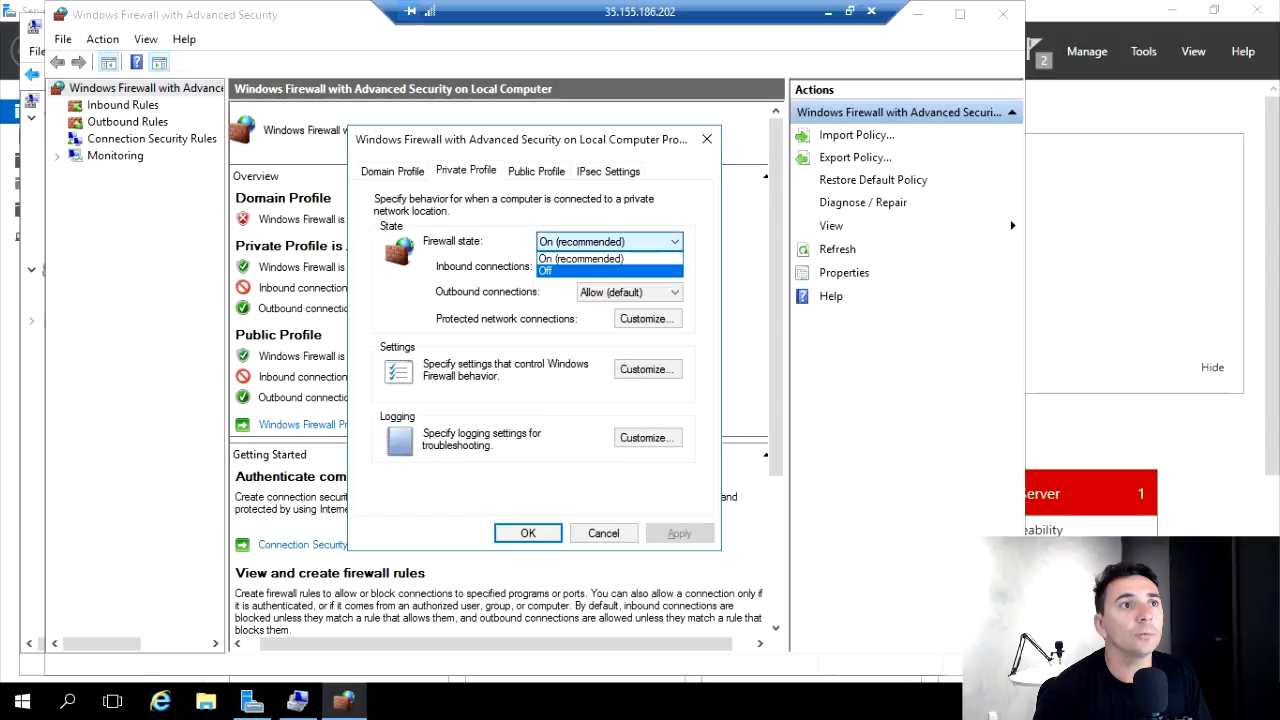
click(590, 271)
click(536, 171)
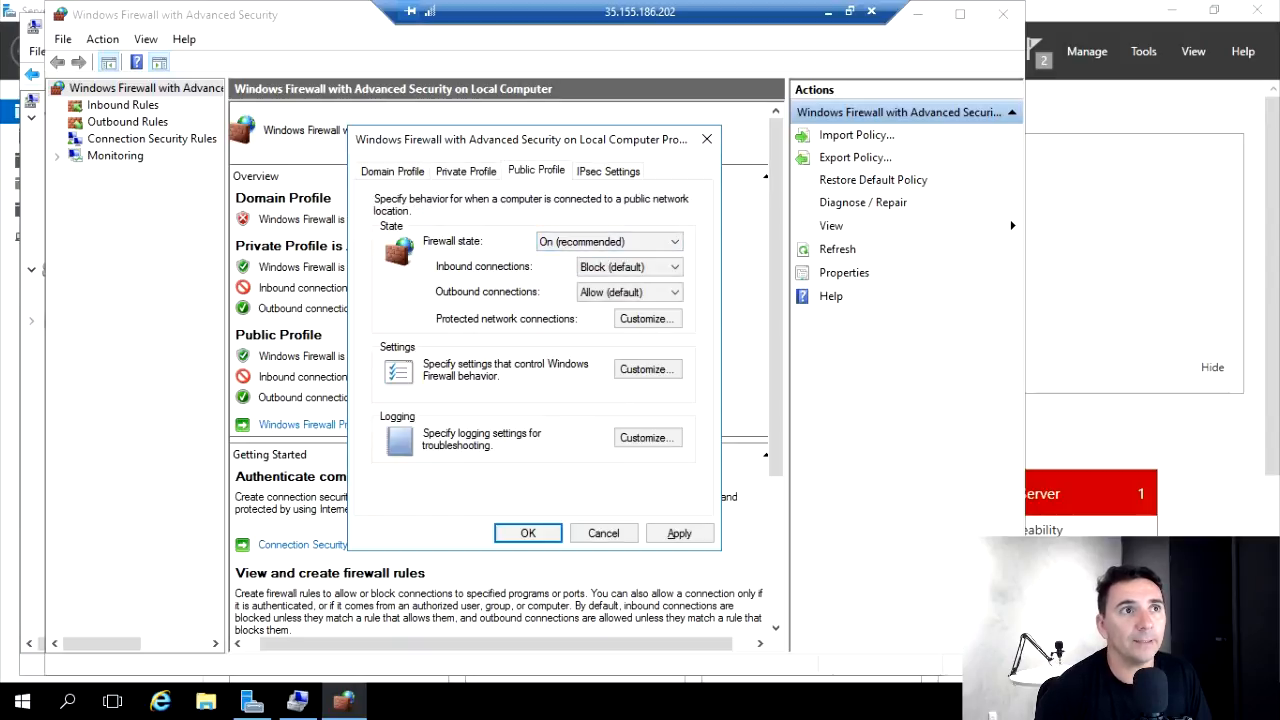
click(610, 242)
click(590, 271)
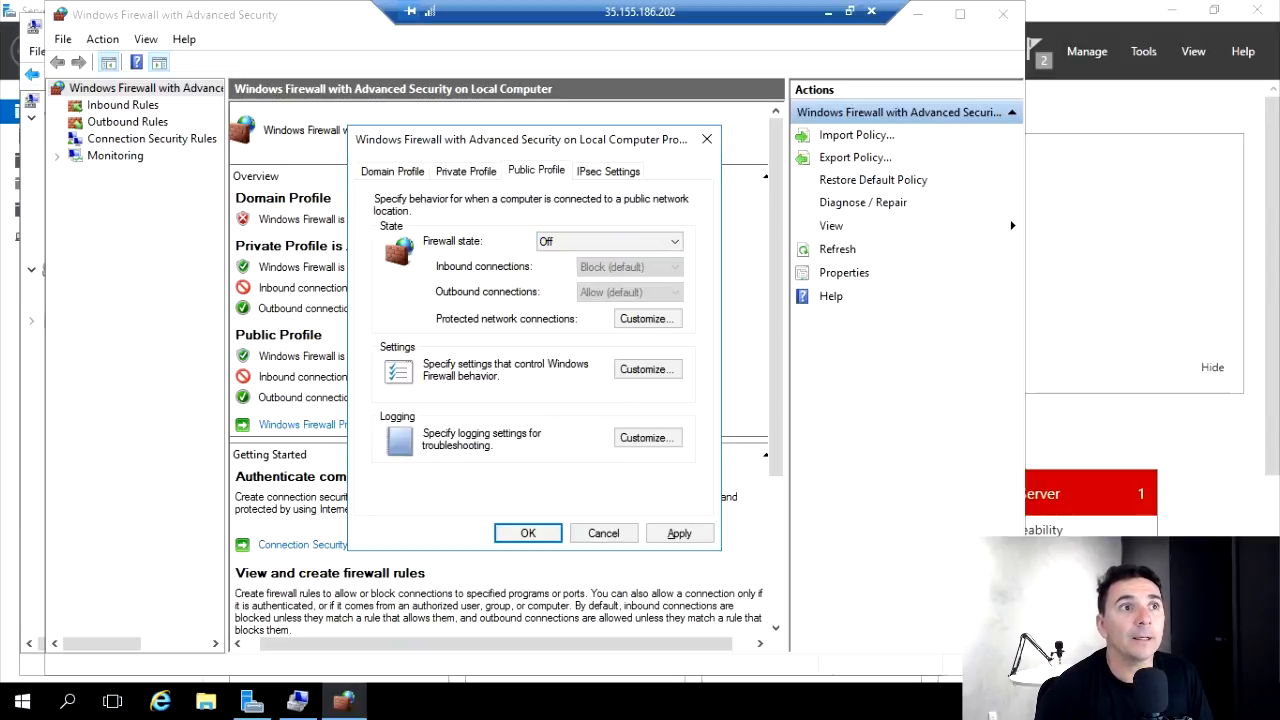
click(679, 533)
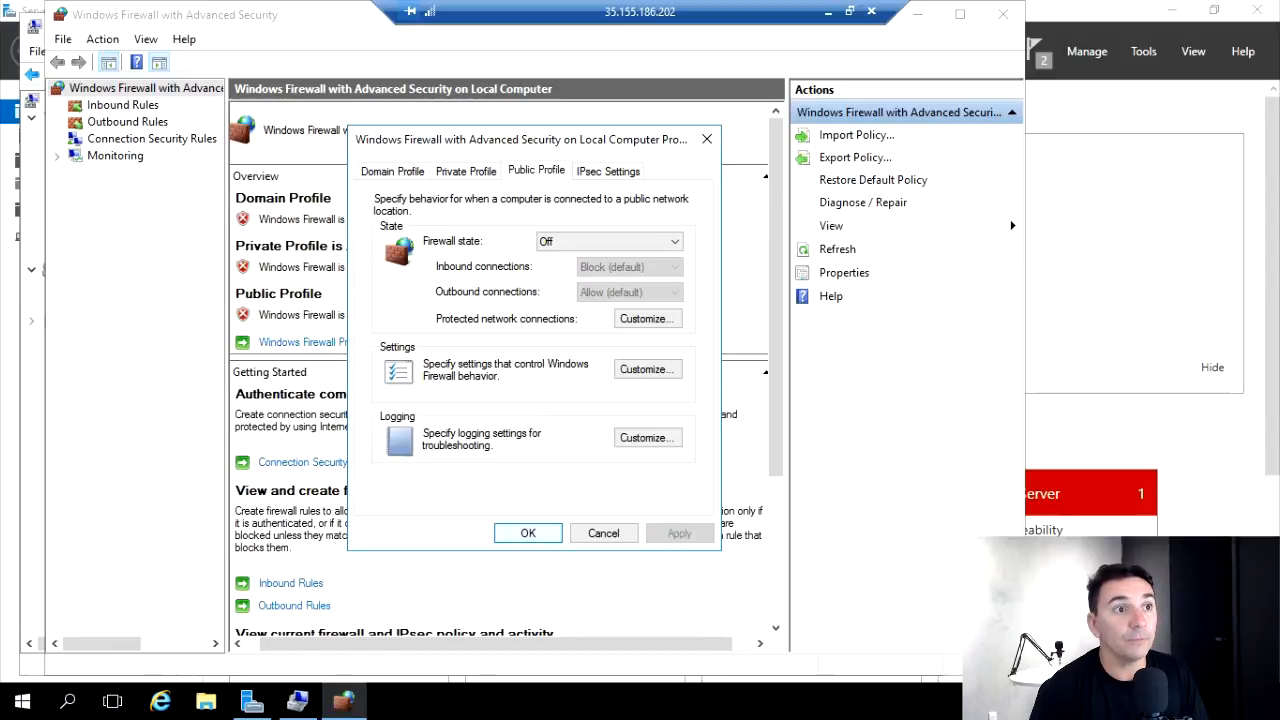
key(Return)
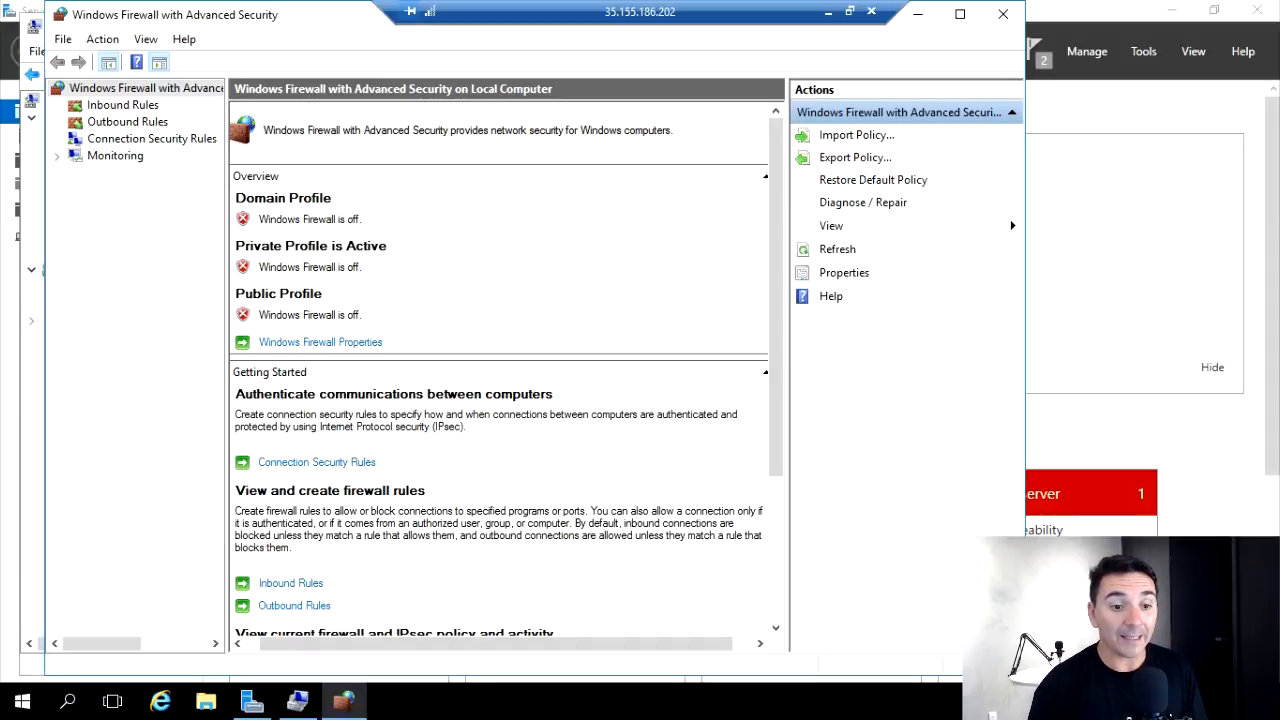
In the local Windows network settings, start adding a VPN connection with the provider Windows (interno) and the connection name AWS
drag(650, 718, 690, 2)
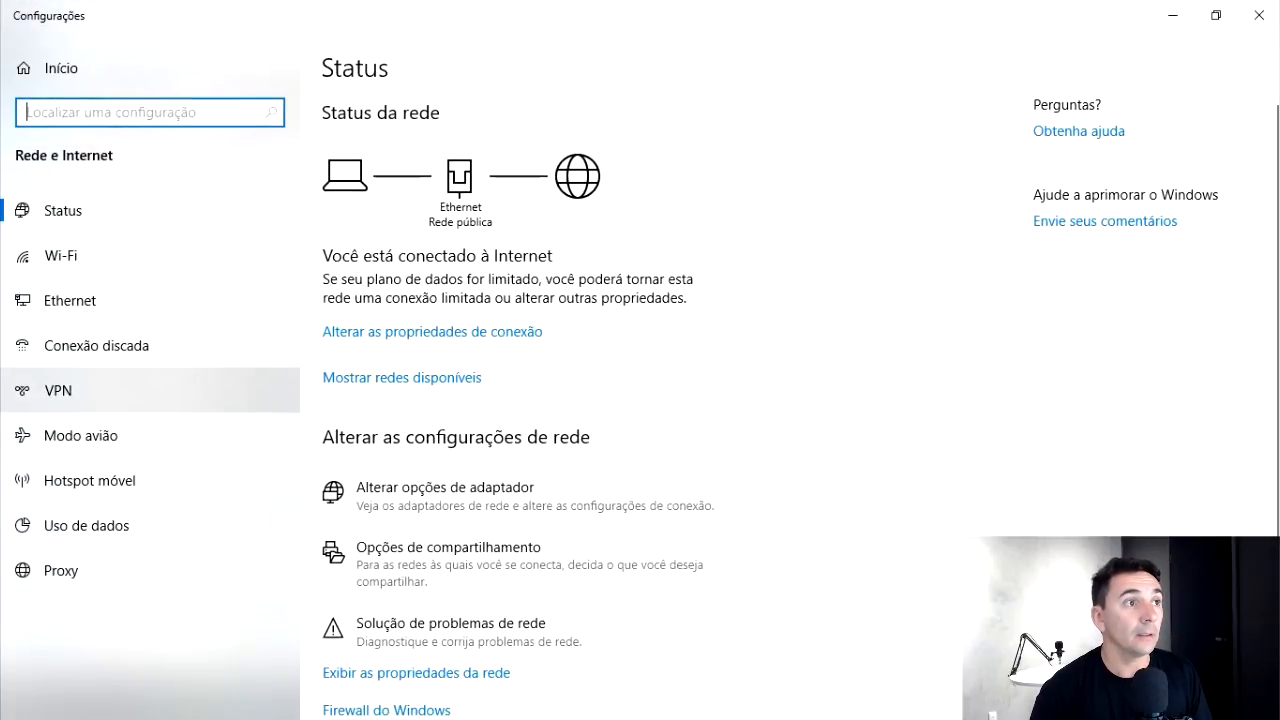
click(60, 390)
click(430, 127)
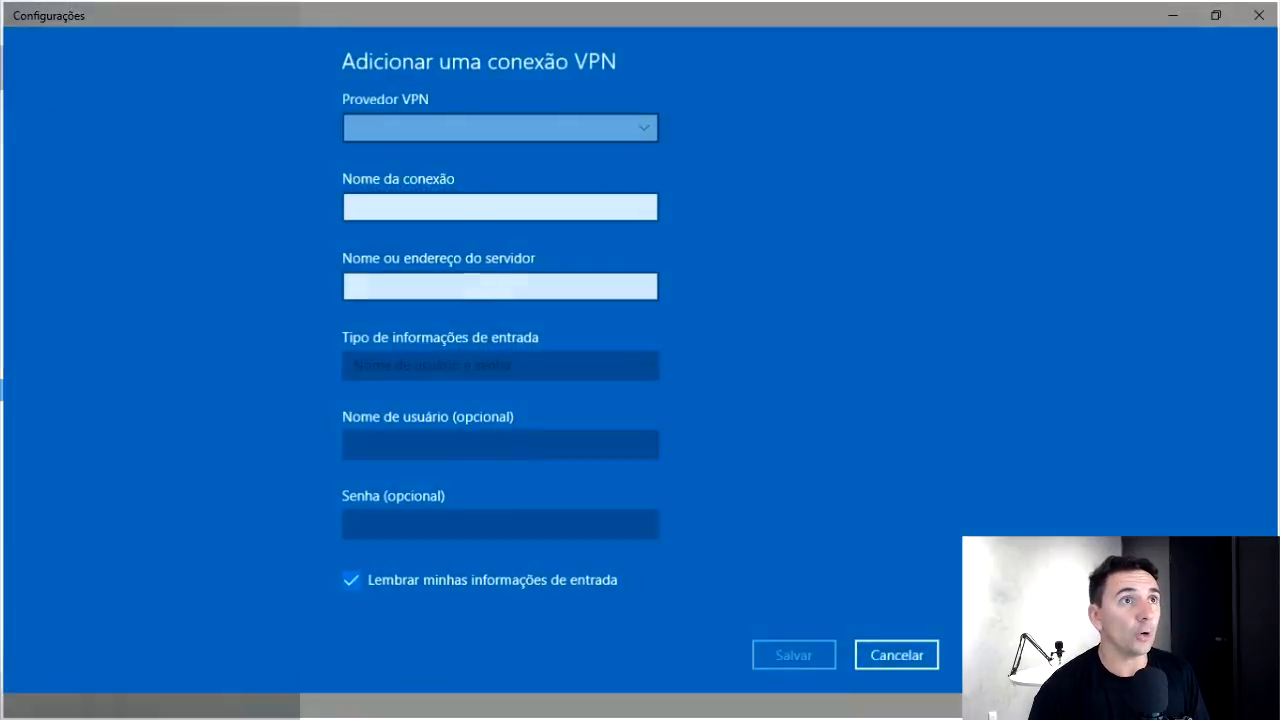
click(470, 128)
click(452, 128)
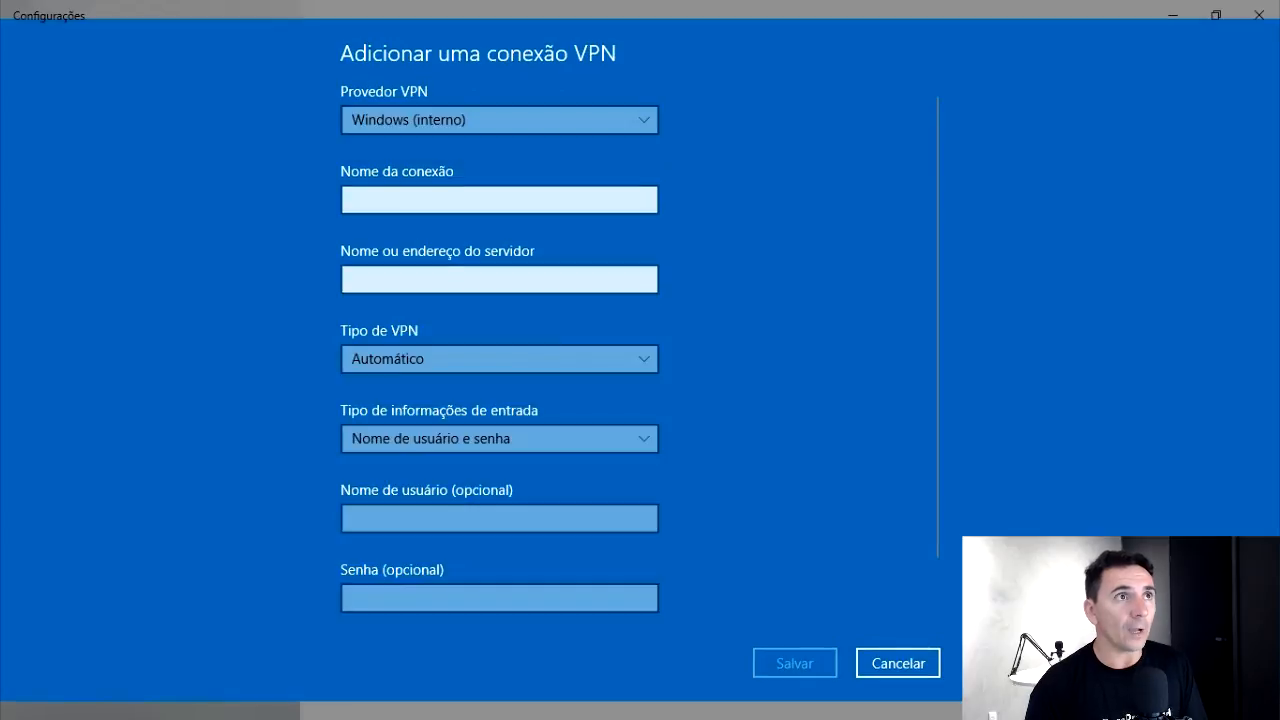
click(450, 199)
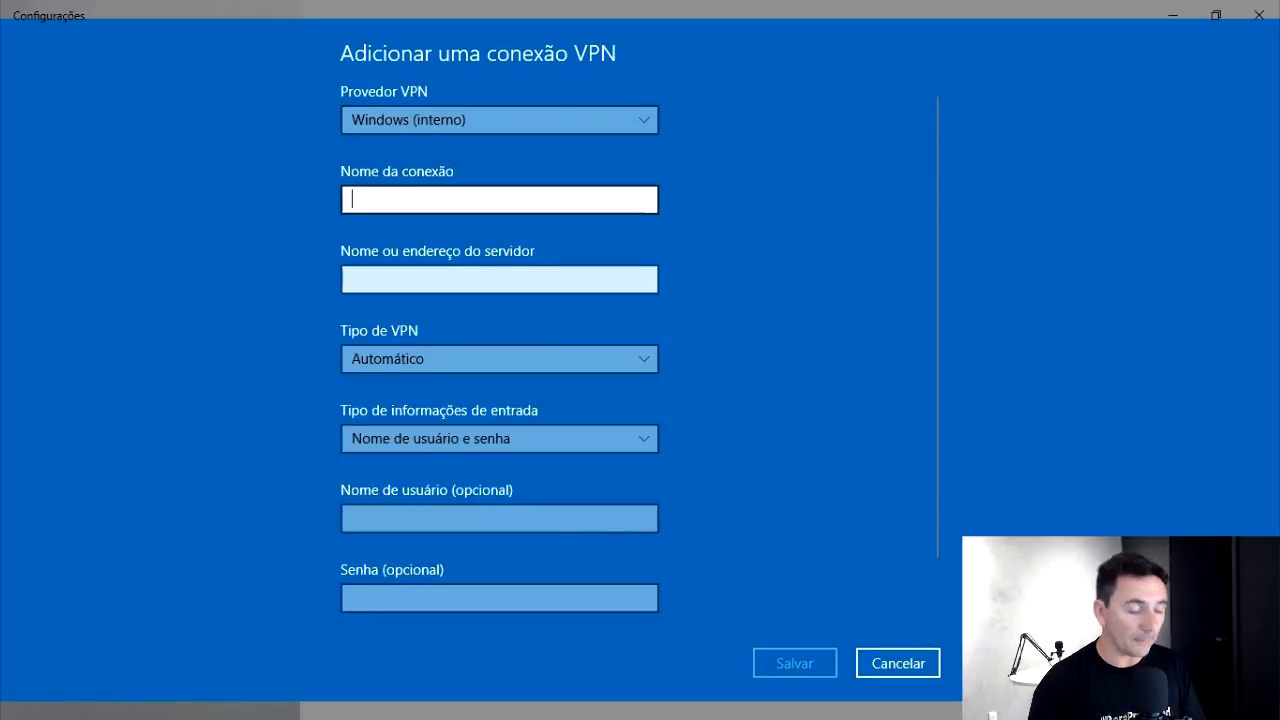
text(AWS)
key(Tab)
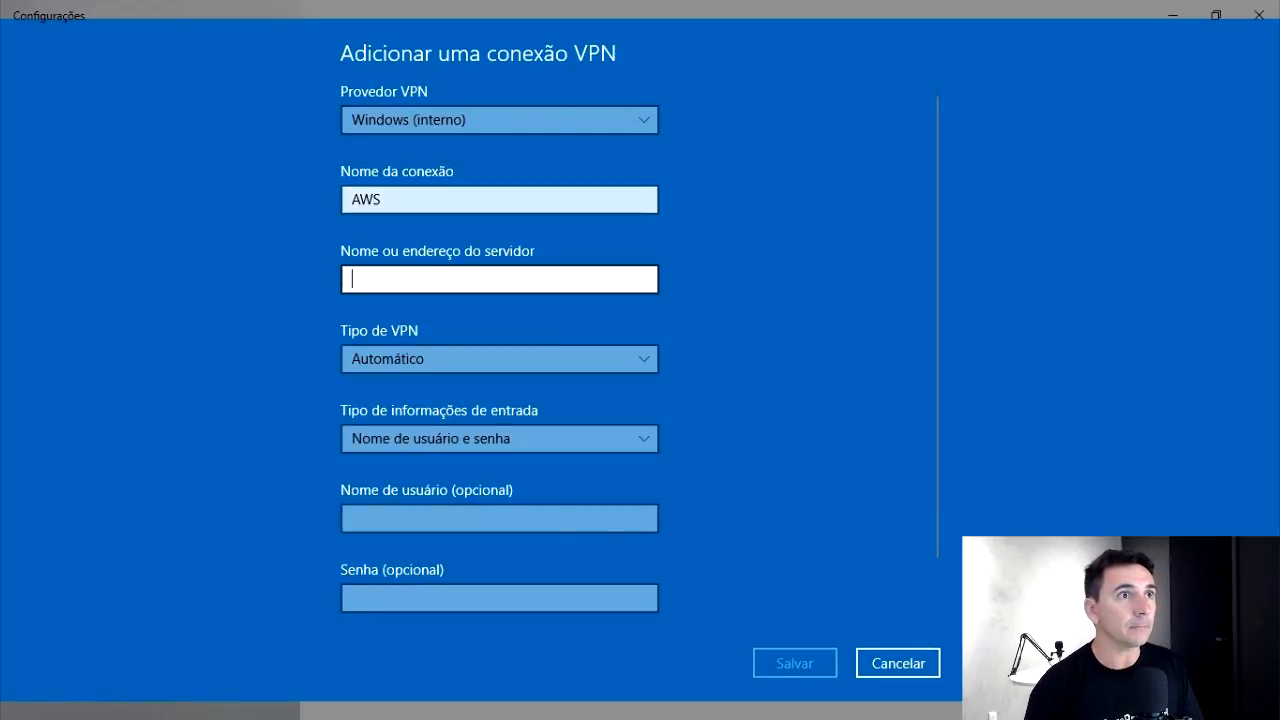
Copy the Windows instance's public IPv4 address from the EC2 console into the VPN connection's server address, and save the connection
key(alt+Tab)
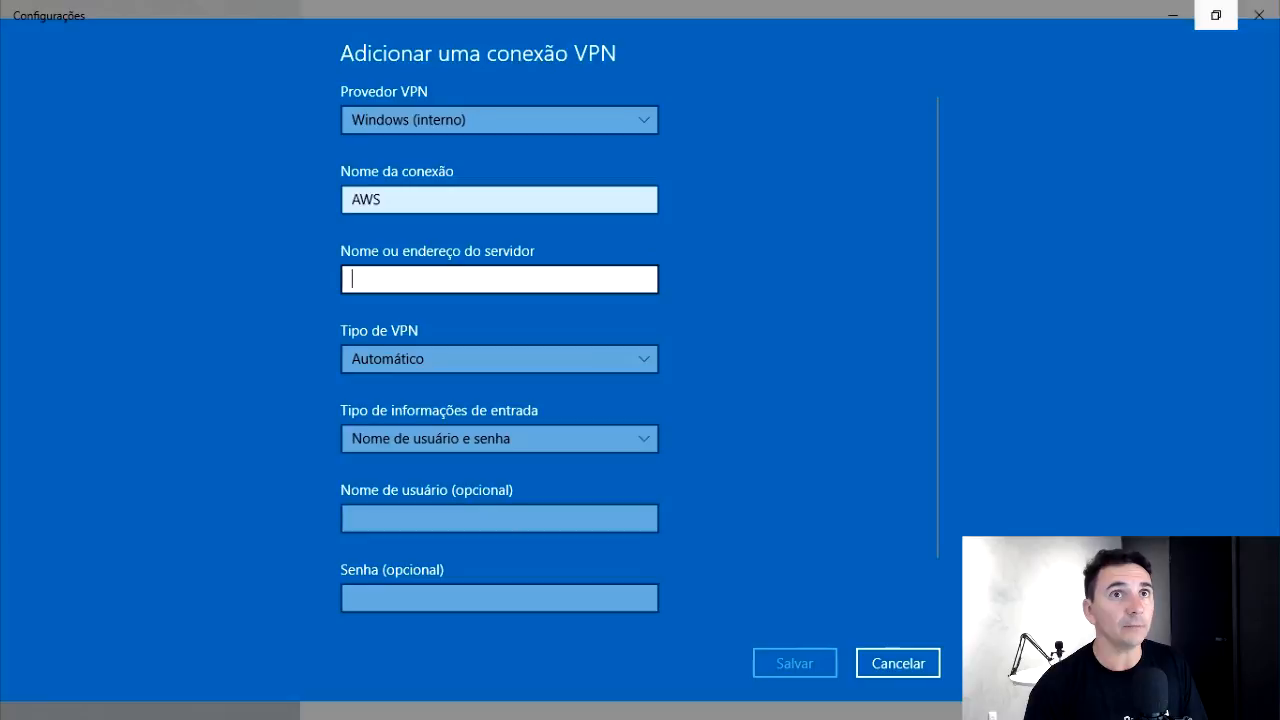
key(alt+Tab)
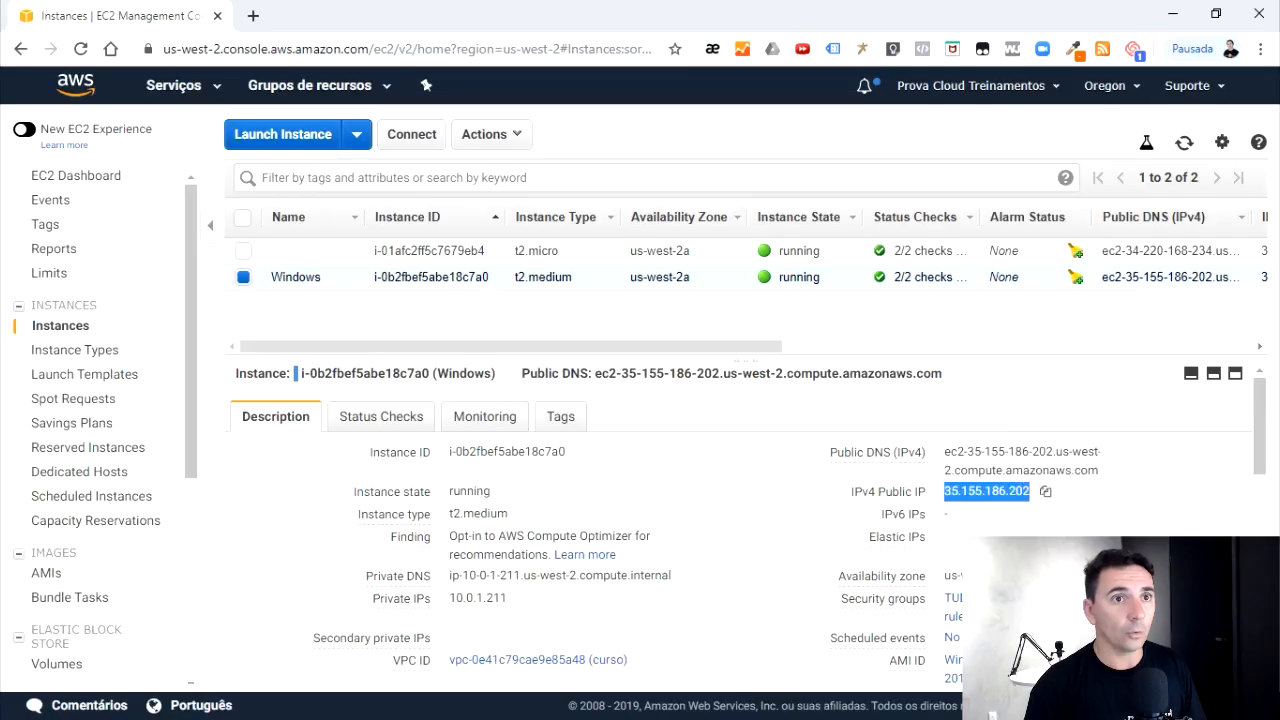
click(1045, 491)
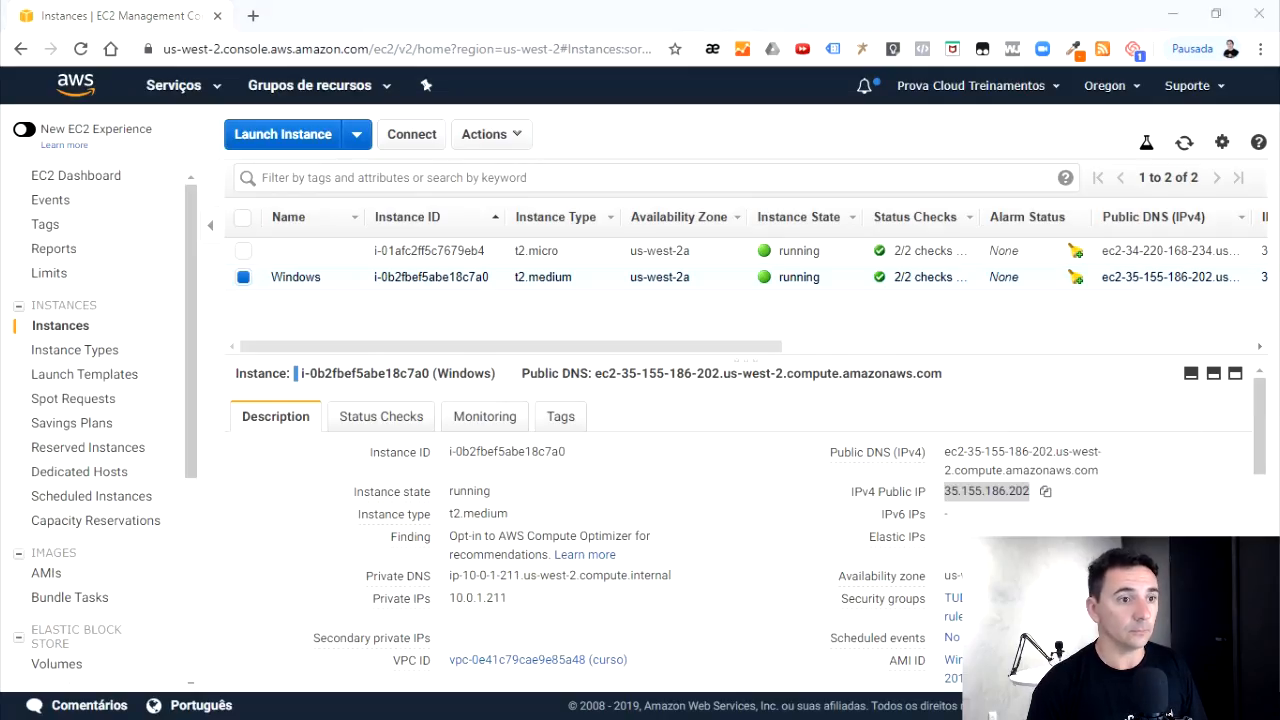
key(alt+Tab)
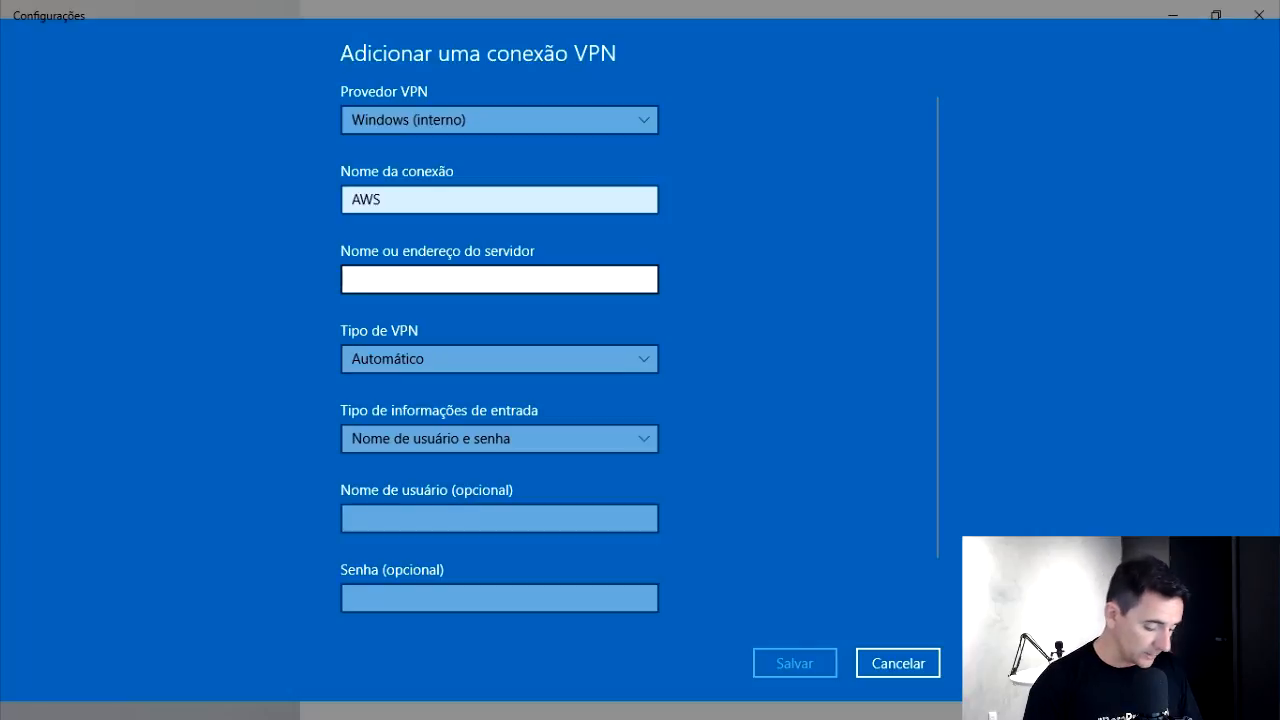
key(ctrl+v)
key(Tab)
key(shift+Tab)
key(Tab)
key(Tab)
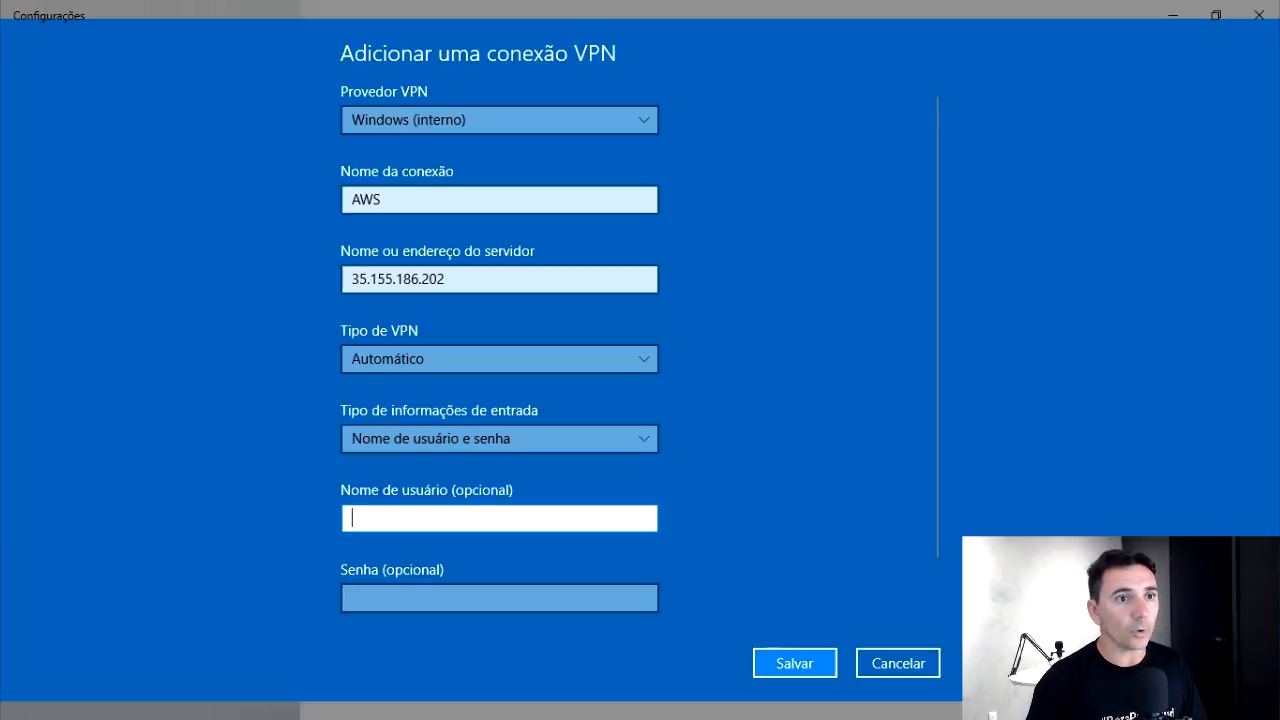
click(794, 663)
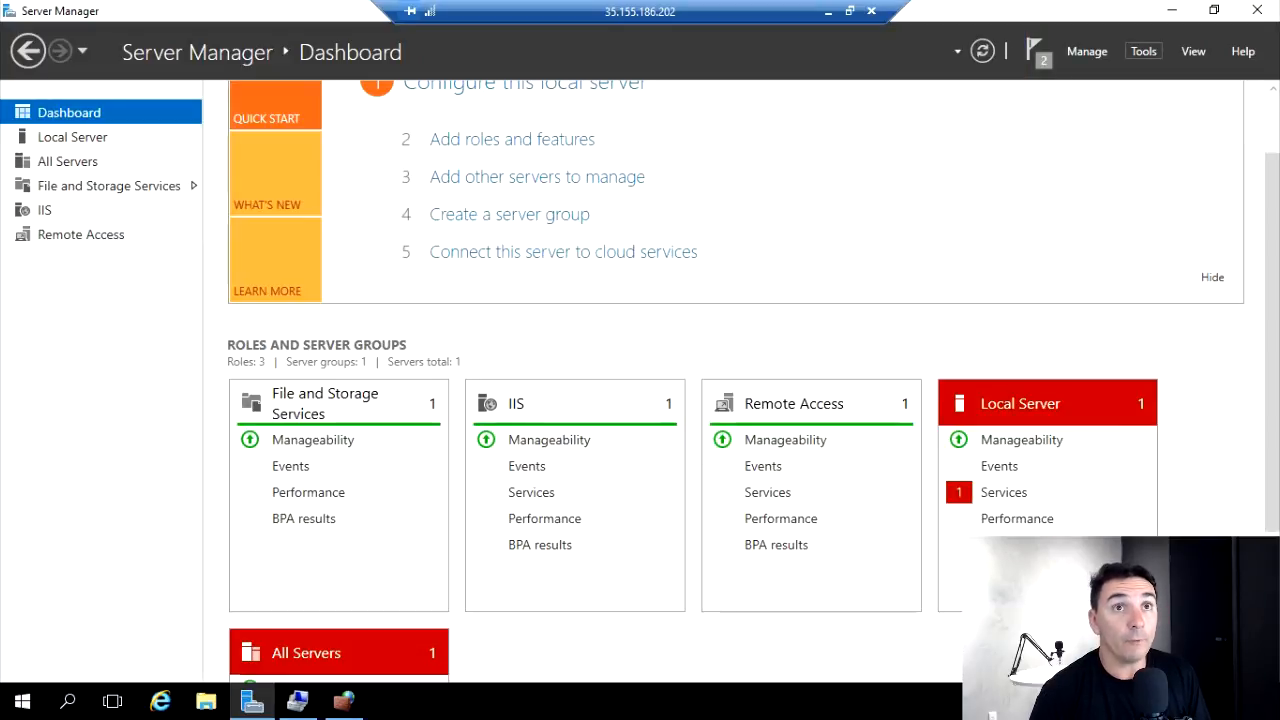
Back on the remote server, open Routing and Remote Access from Server Manager and display the local server's properties
click(1143, 51)
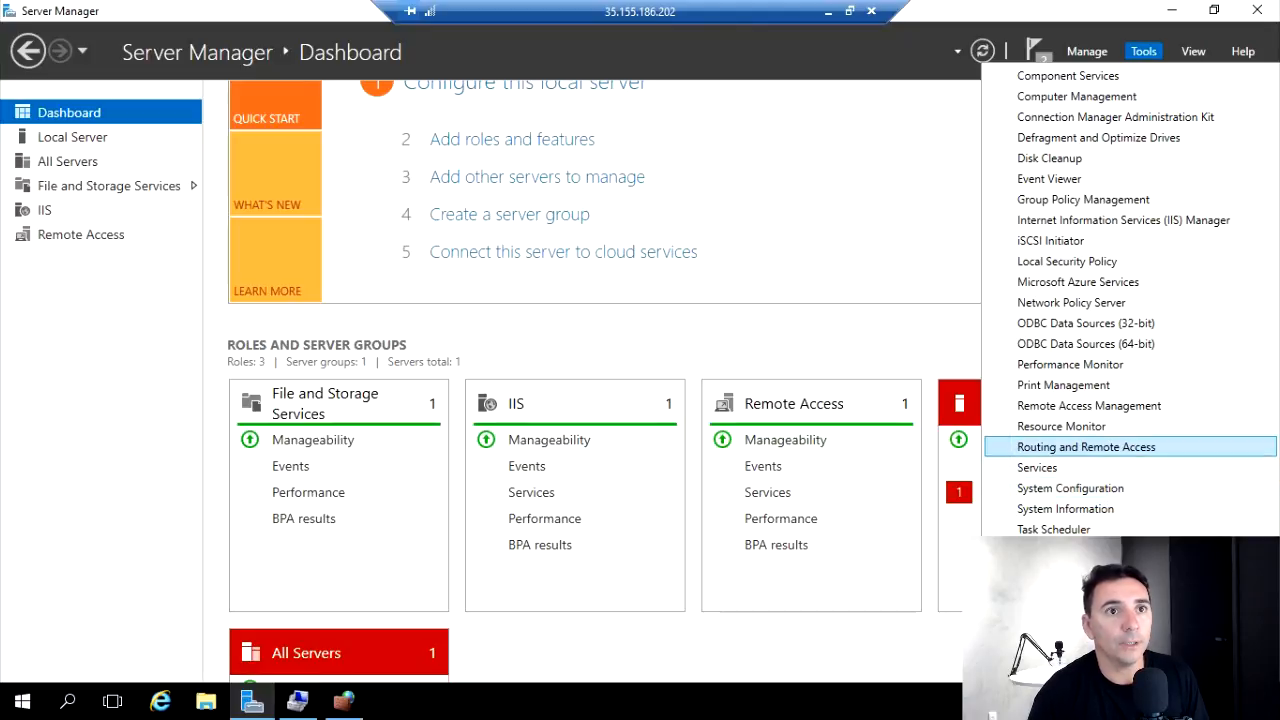
click(1086, 447)
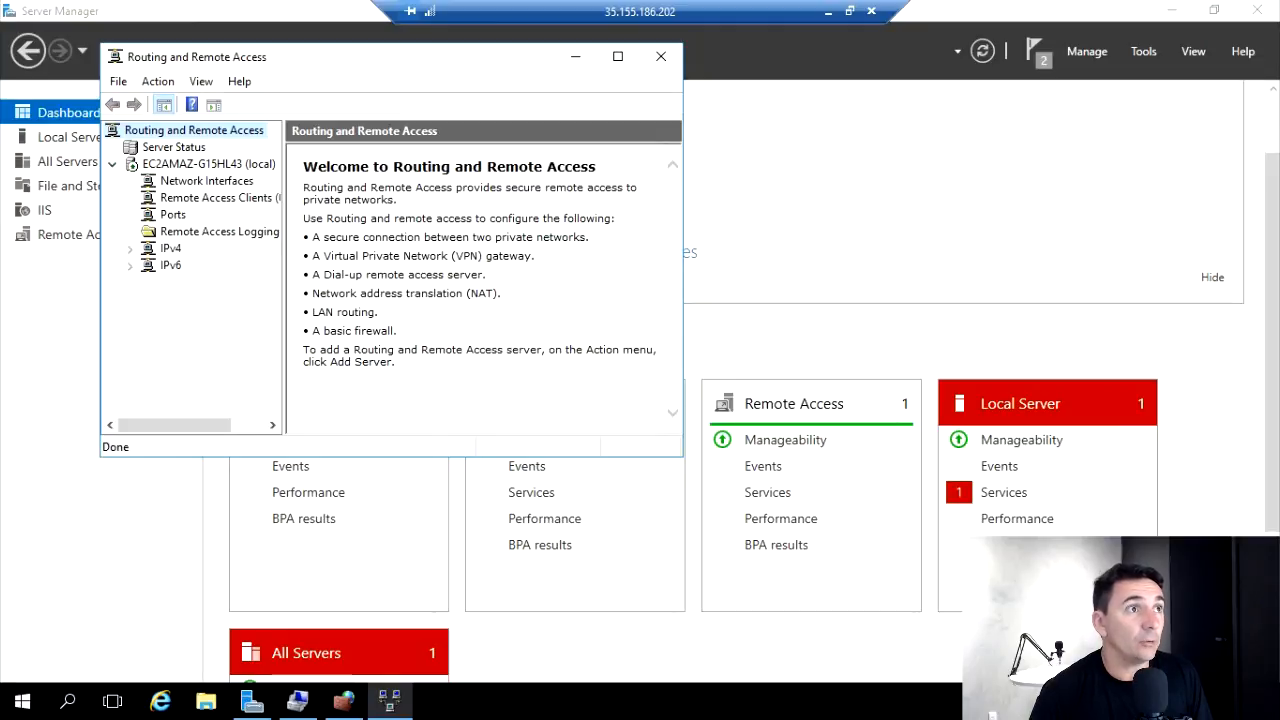
right_click(186, 165)
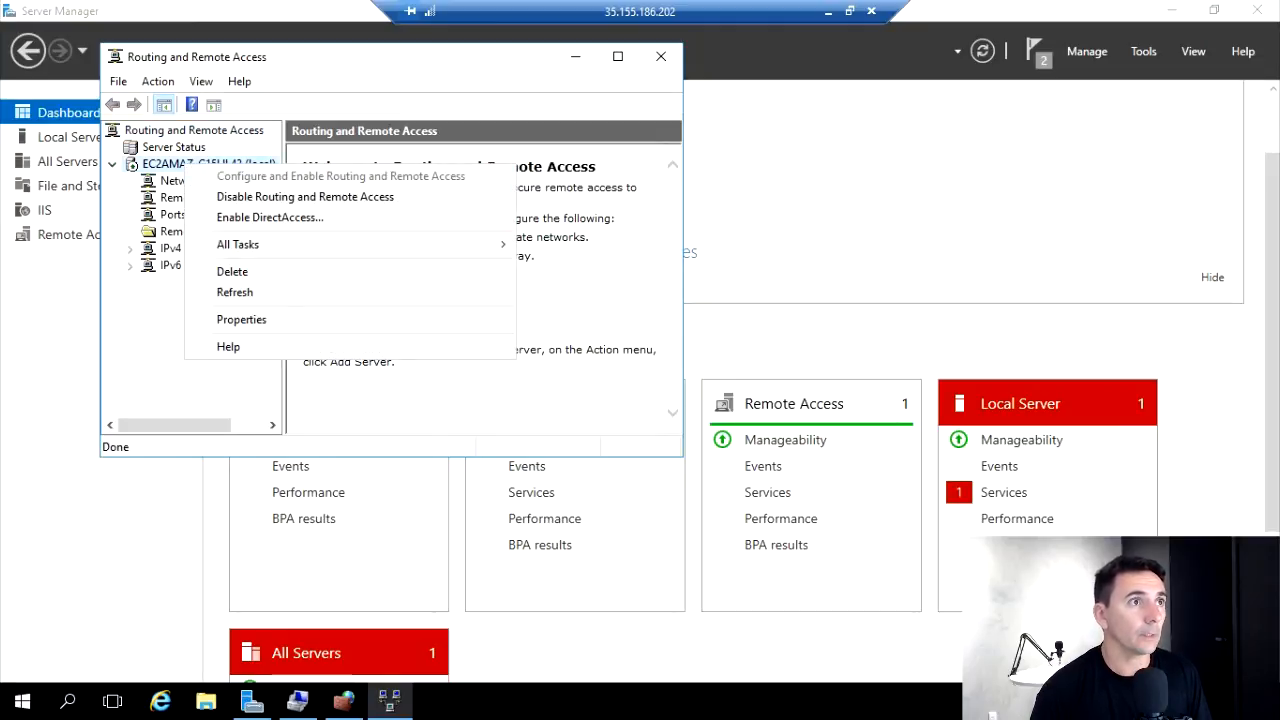
click(242, 320)
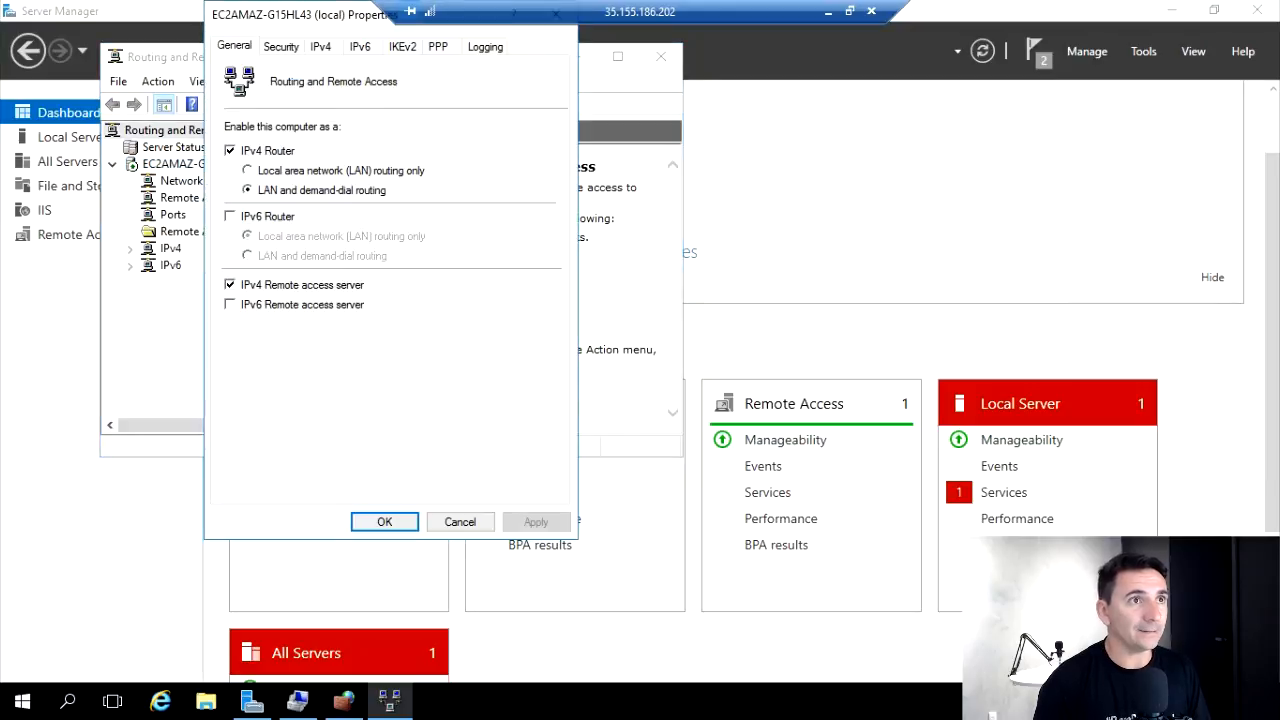
Set the server's IPv4 address assignment to a static address pool from 10.10.10.1 to 10.10.10.100 and apply the change
click(320, 46)
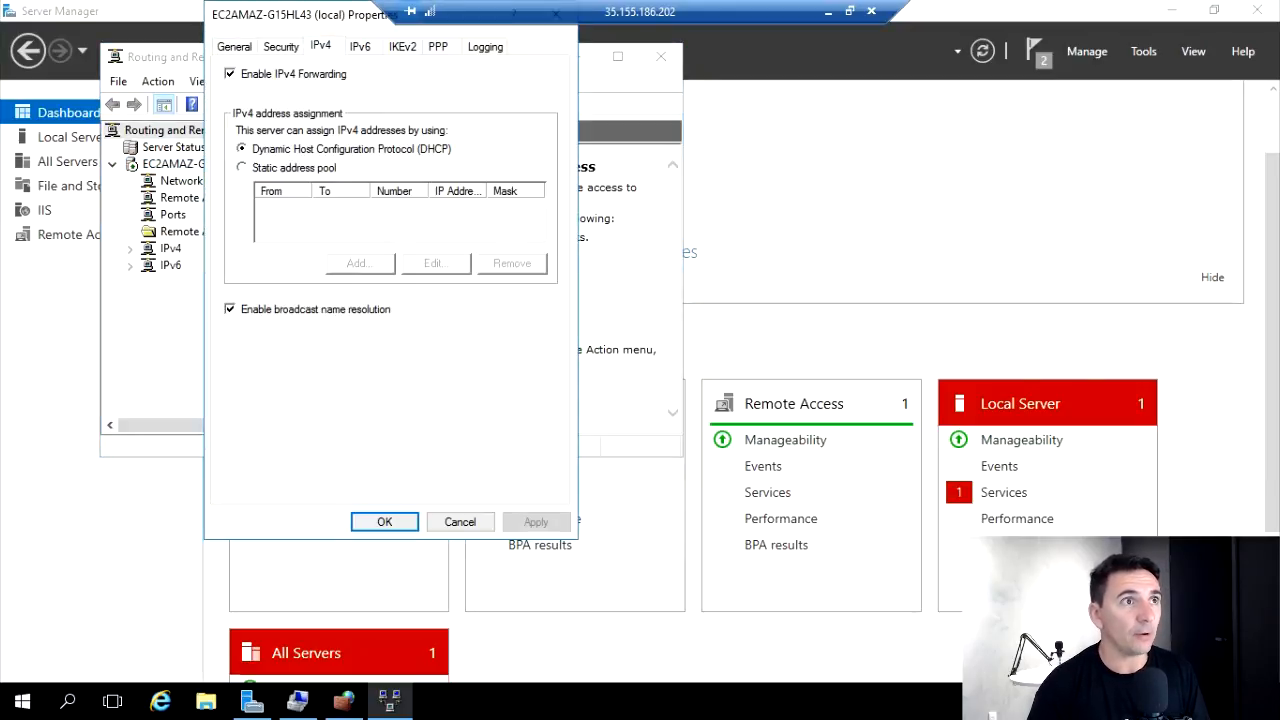
click(242, 168)
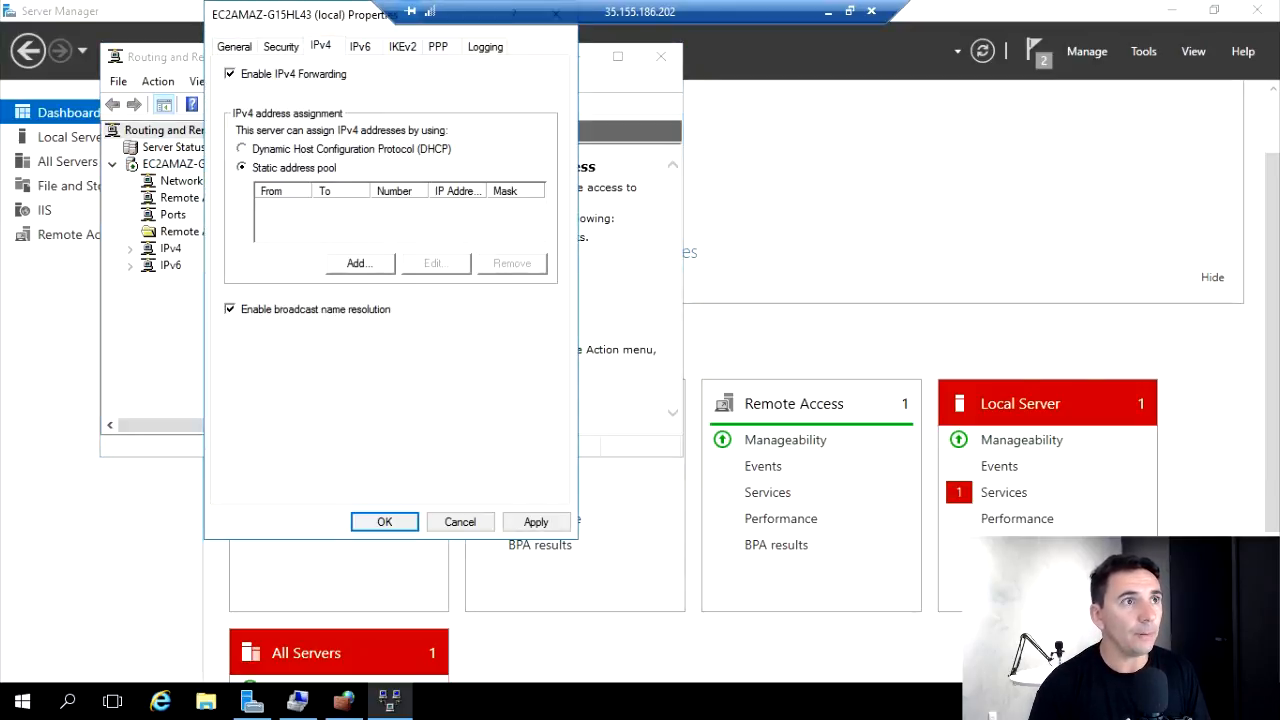
click(359, 263)
text(10.10.10.1)
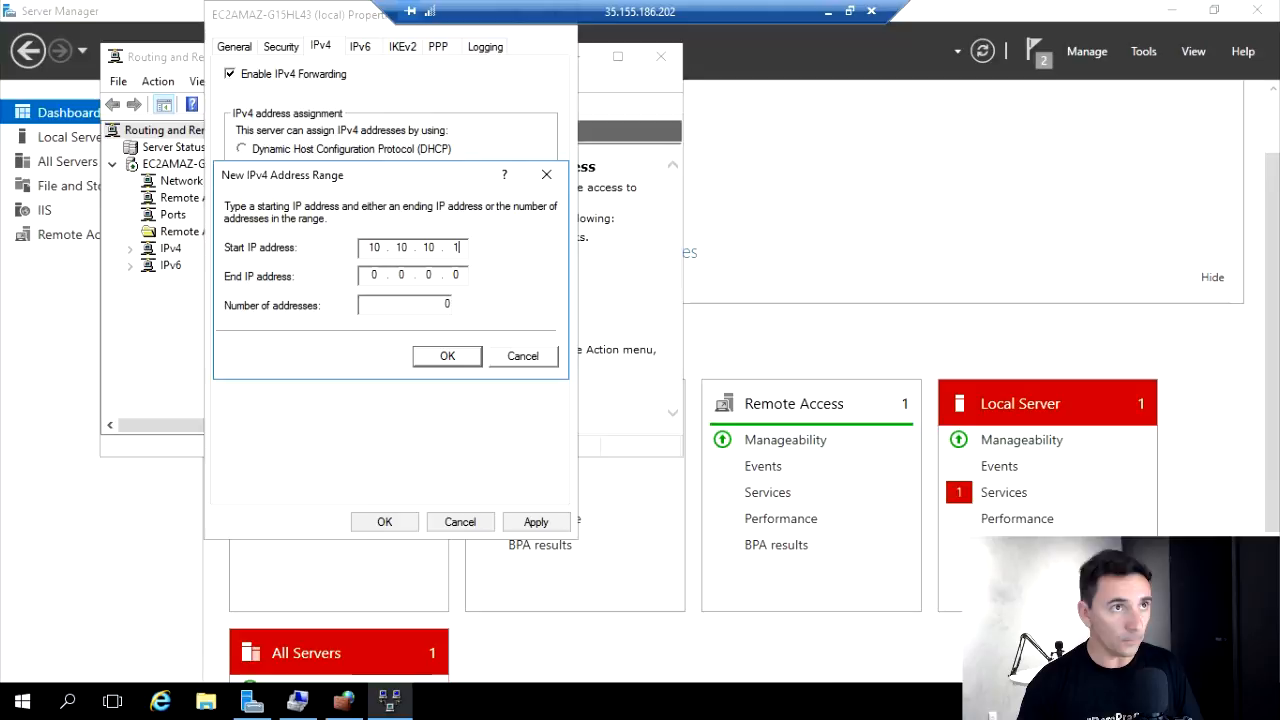
key(Tab)
text(10.10.10.100)
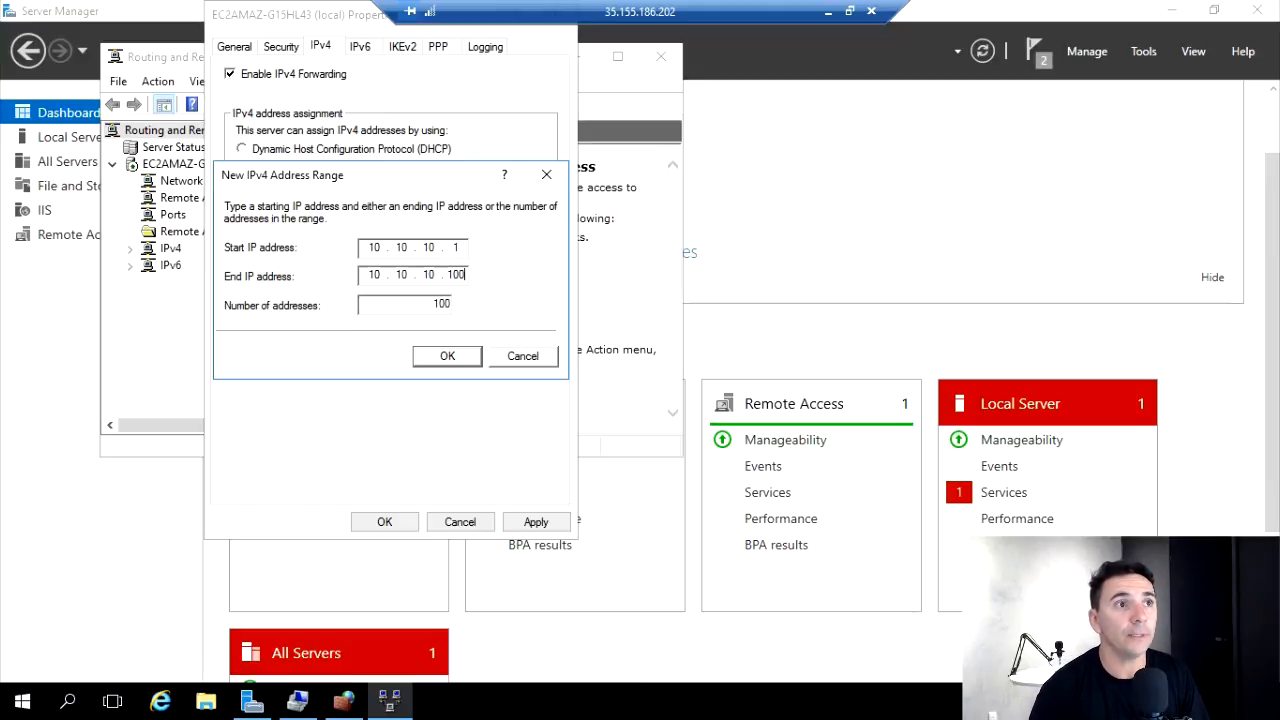
key(Return)
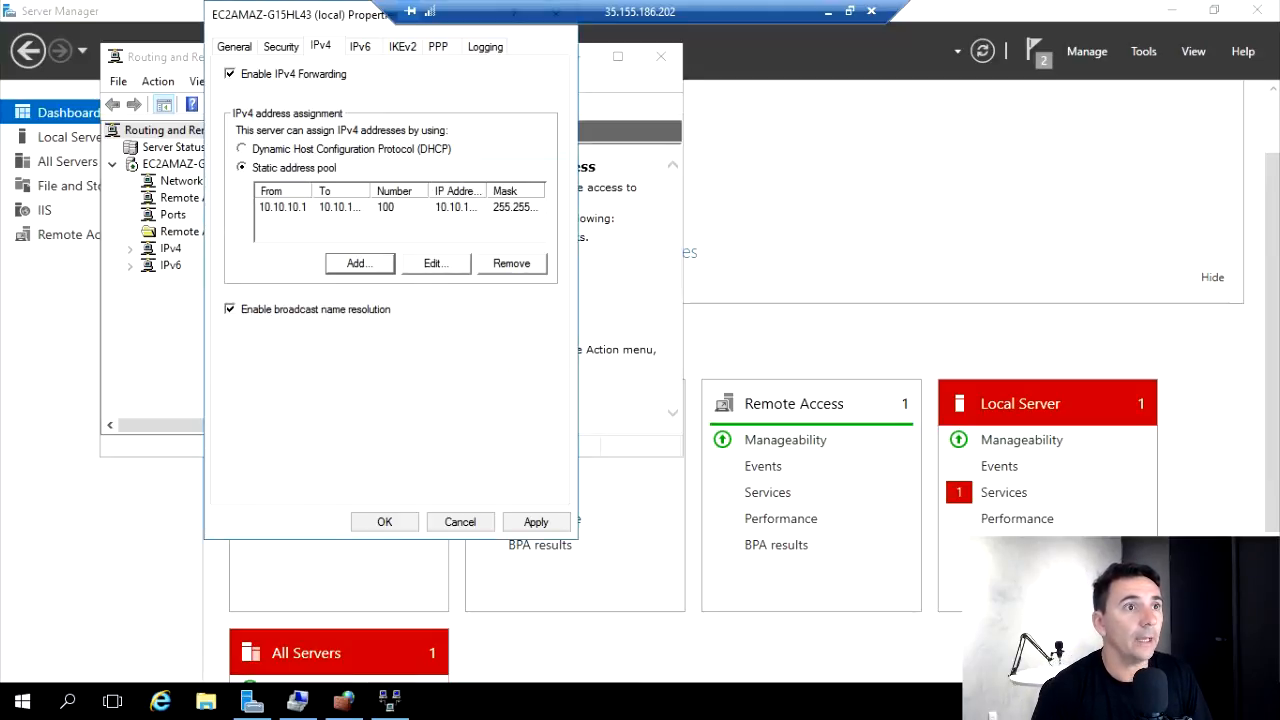
click(536, 521)
key(Return)
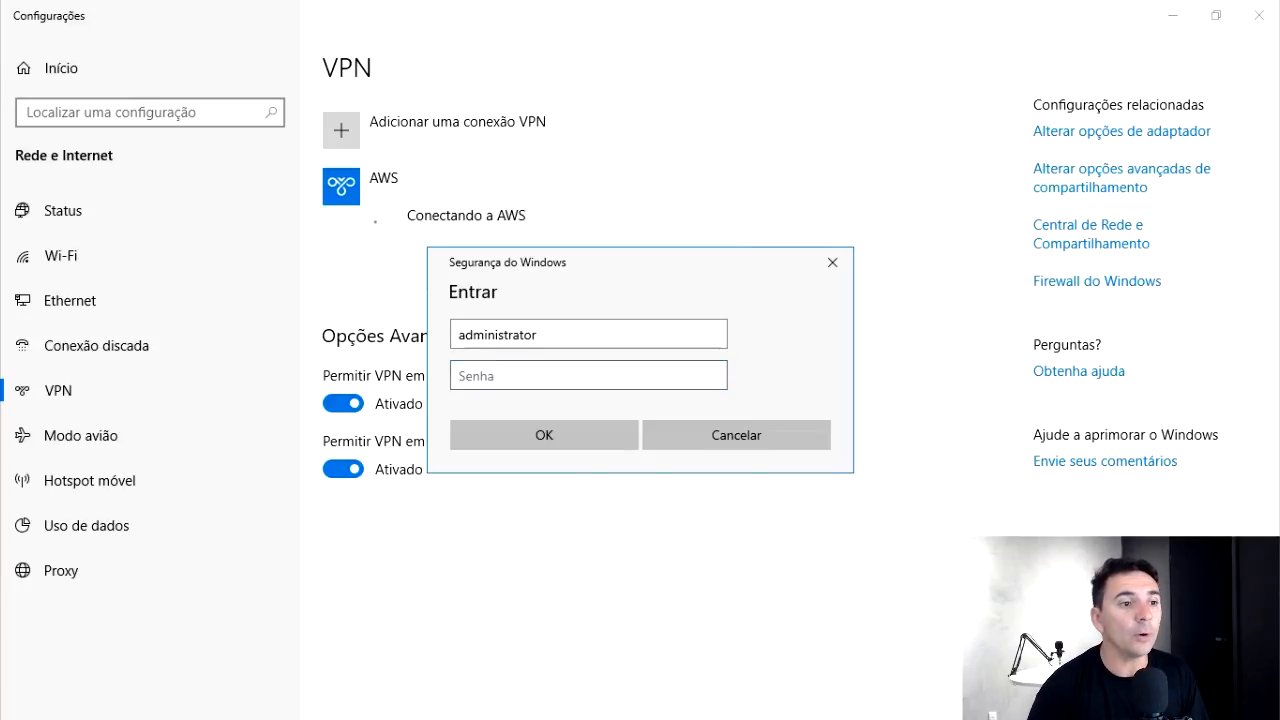
In the EC2 console, decrypt the Windows instance's administrator password with the AWS.pem key file and copy it
key(alt+Tab)
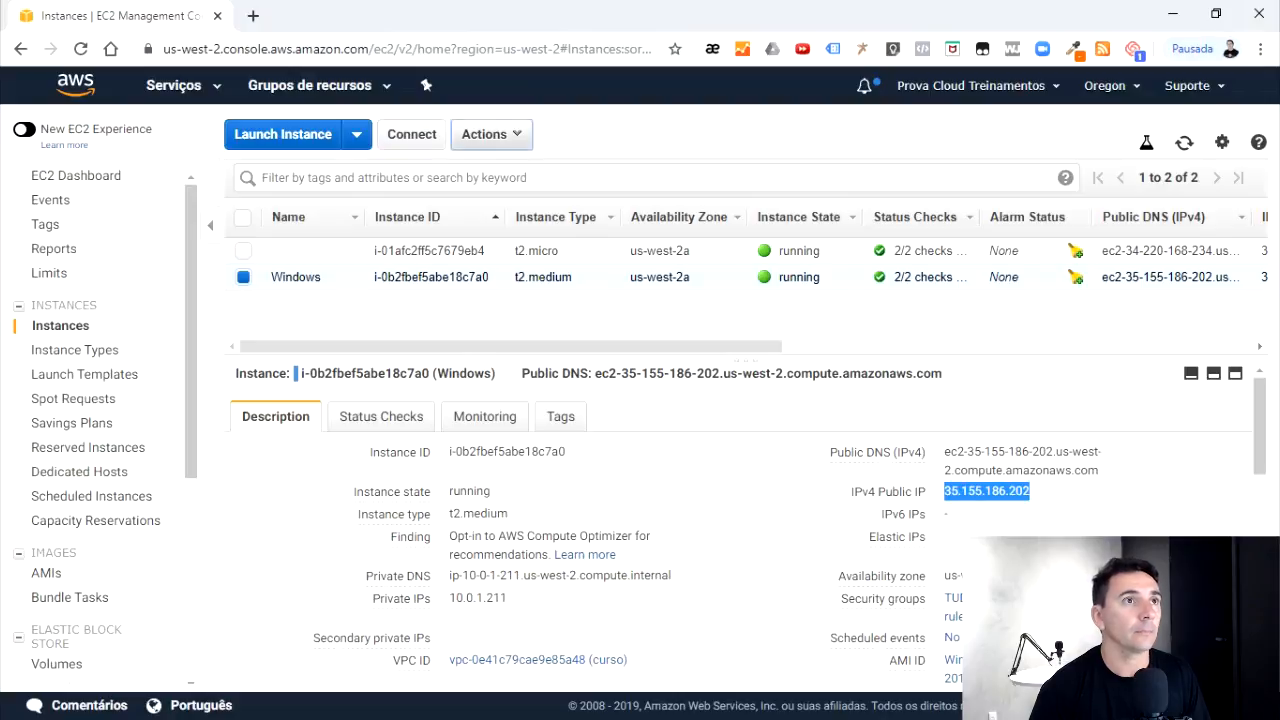
click(490, 134)
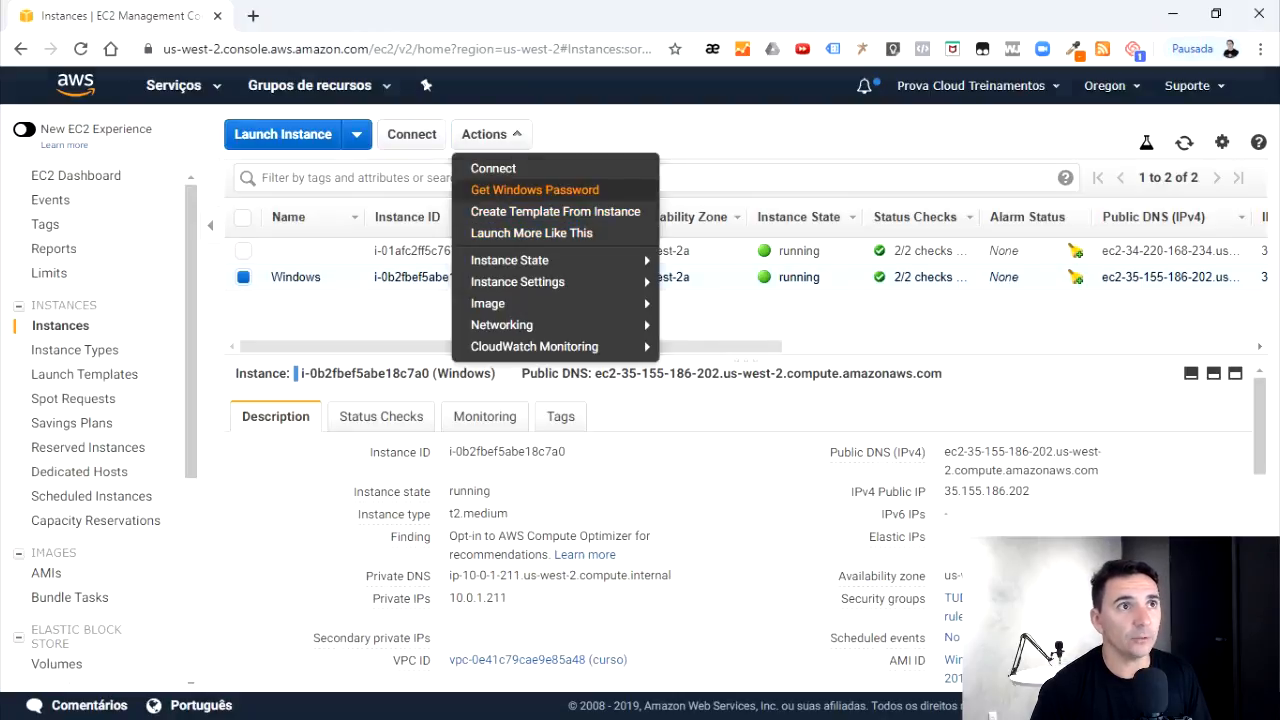
click(535, 189)
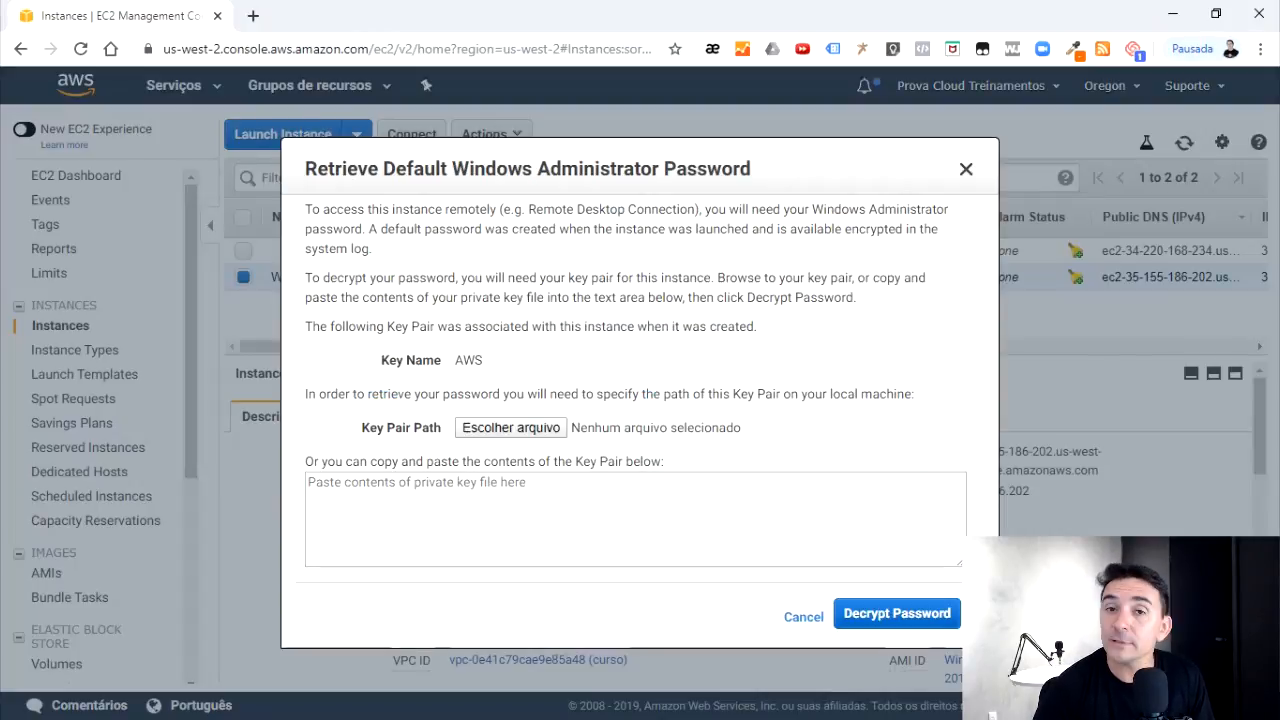
click(511, 427)
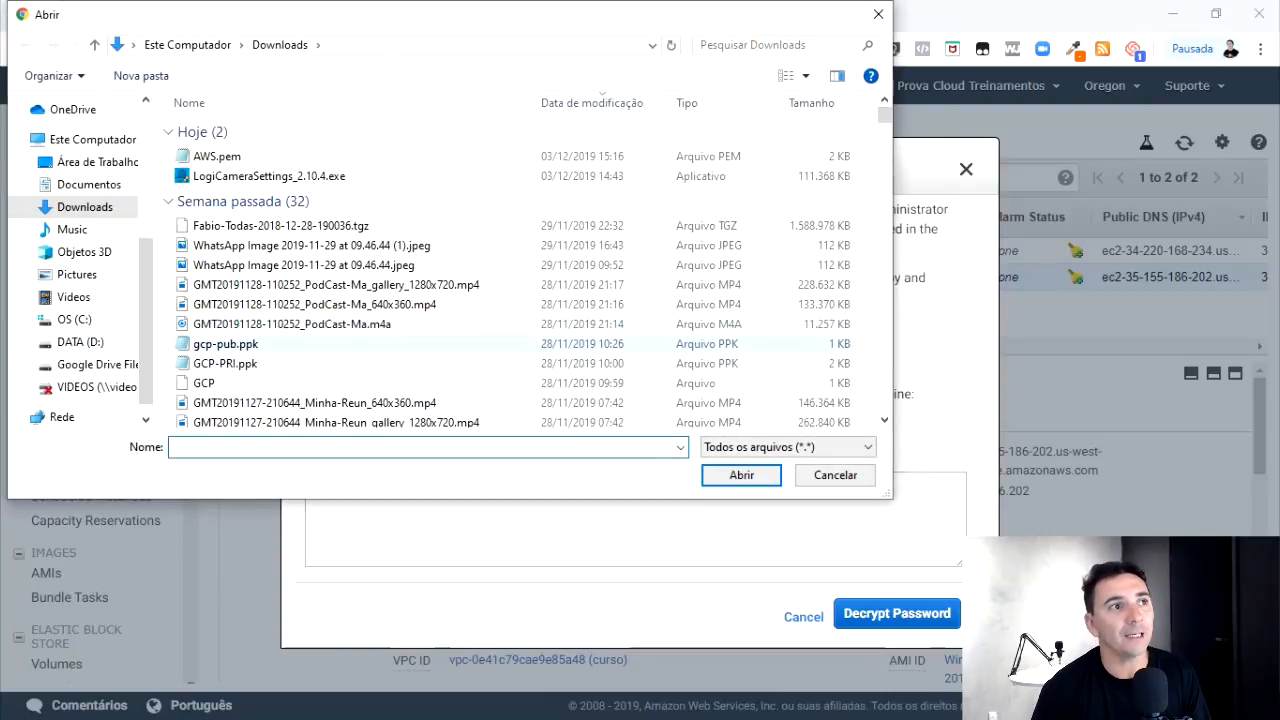
double_click(217, 156)
click(897, 613)
click(676, 537)
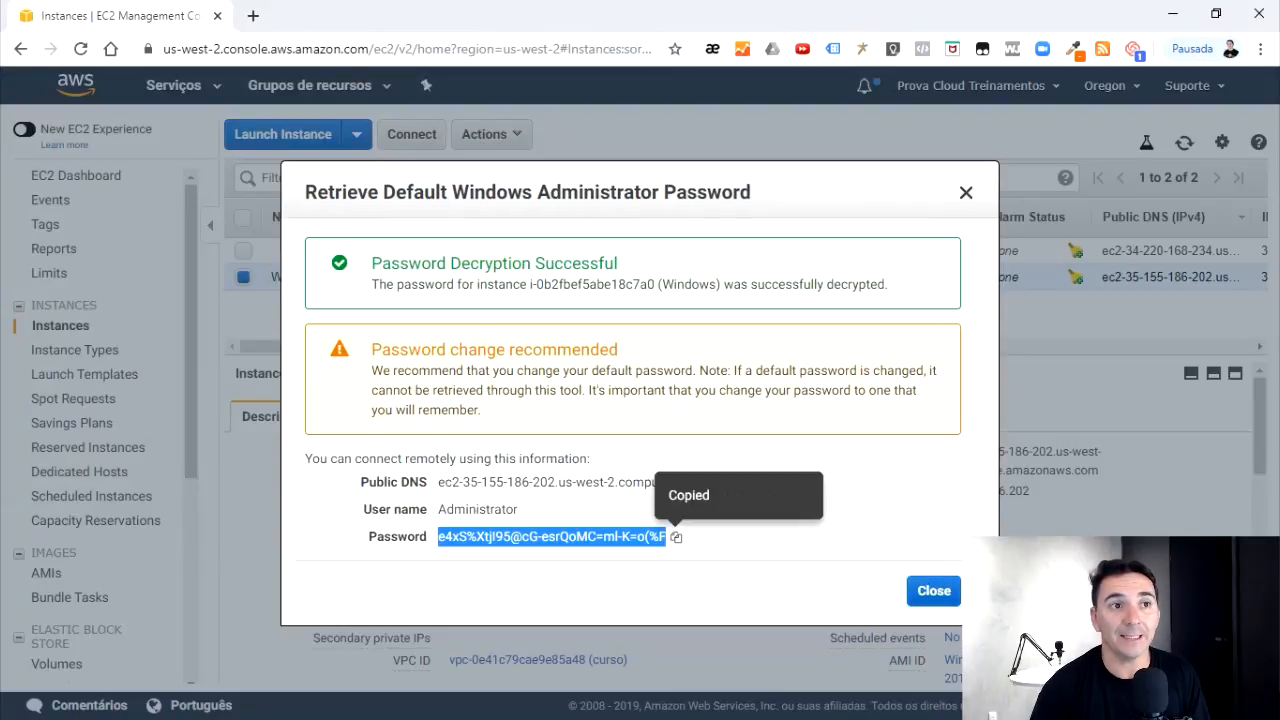
Return to the AWS VPN sign-in prompt, paste the administrator password and submit the credentials to connect
key(alt+Tab)
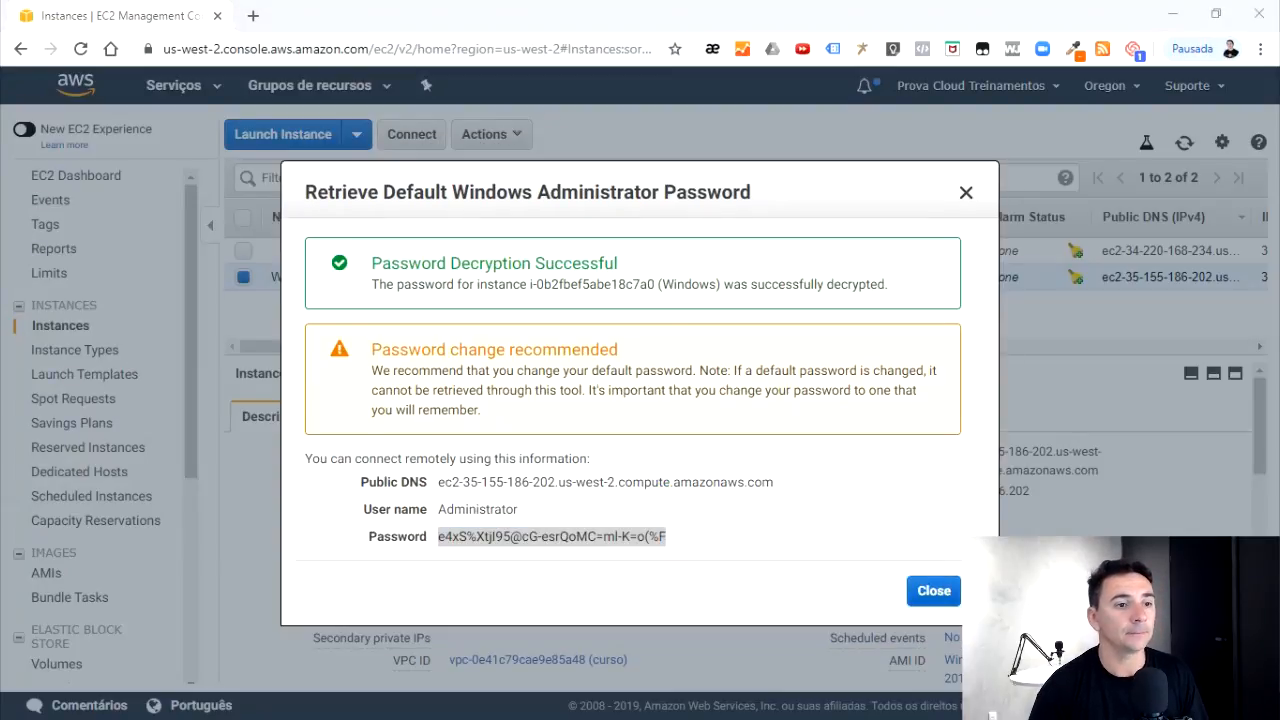
key(alt+Tab)
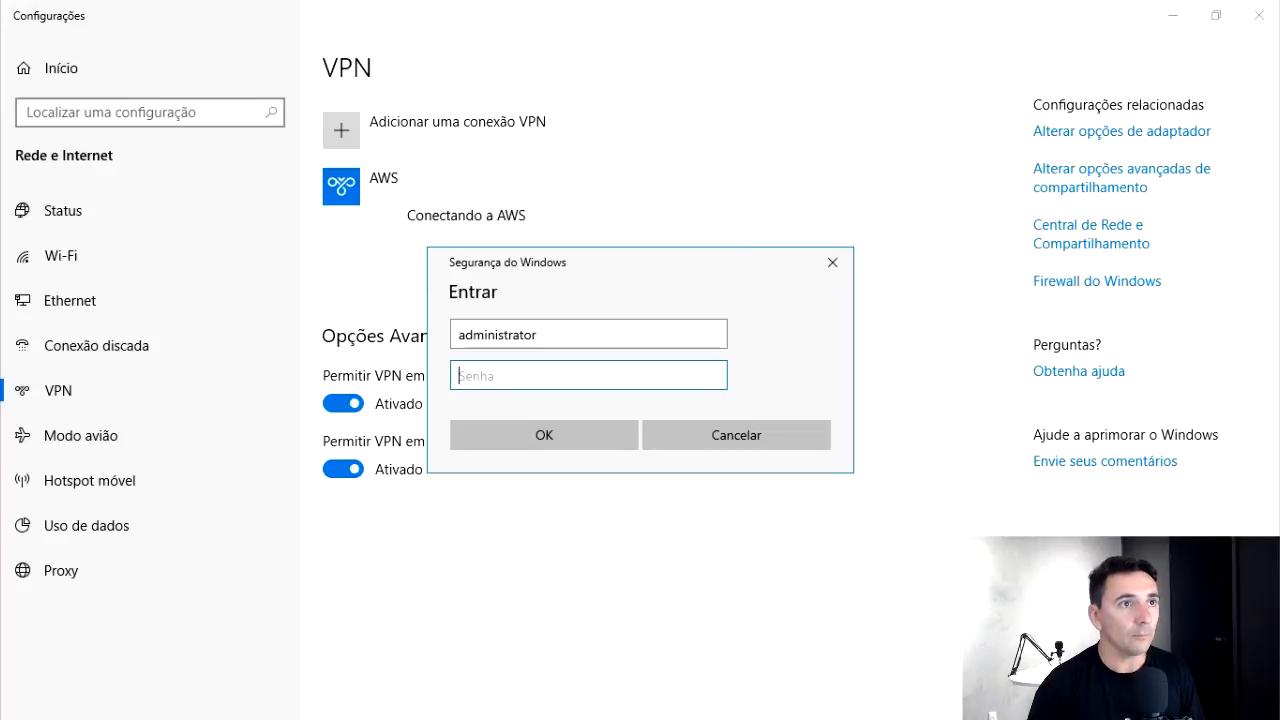
key(ctrl+v)
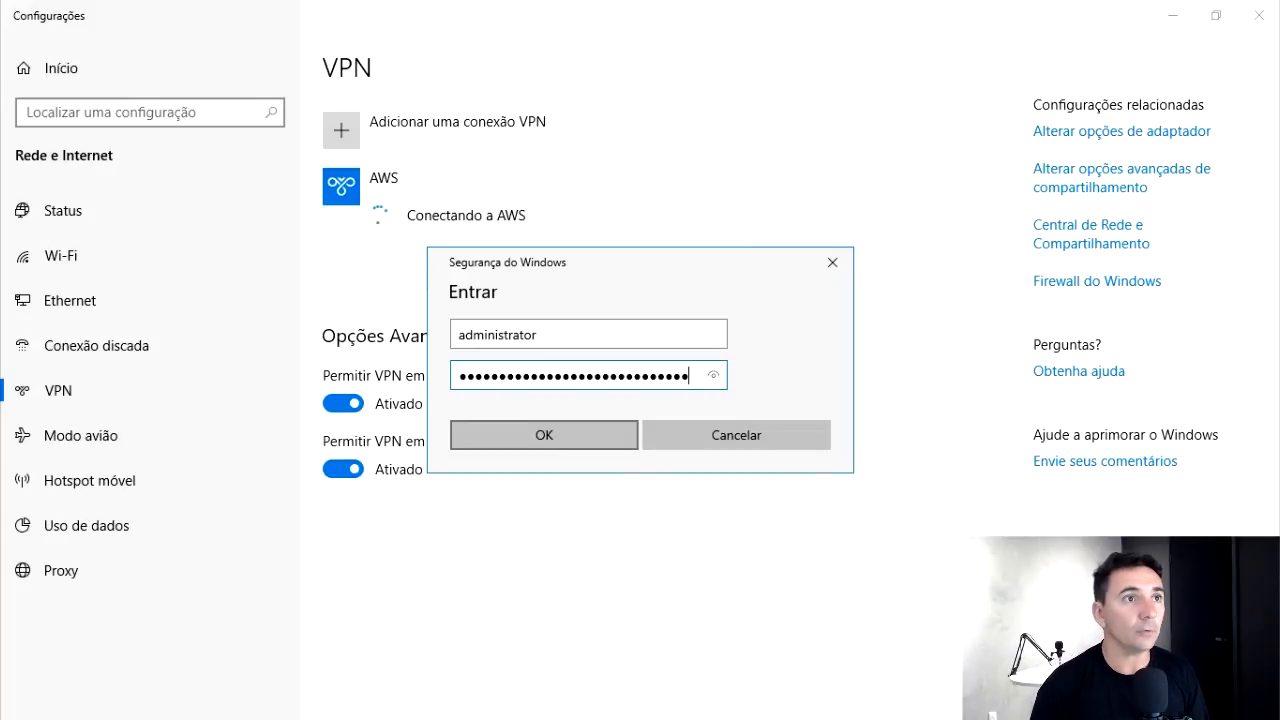
key(Return)
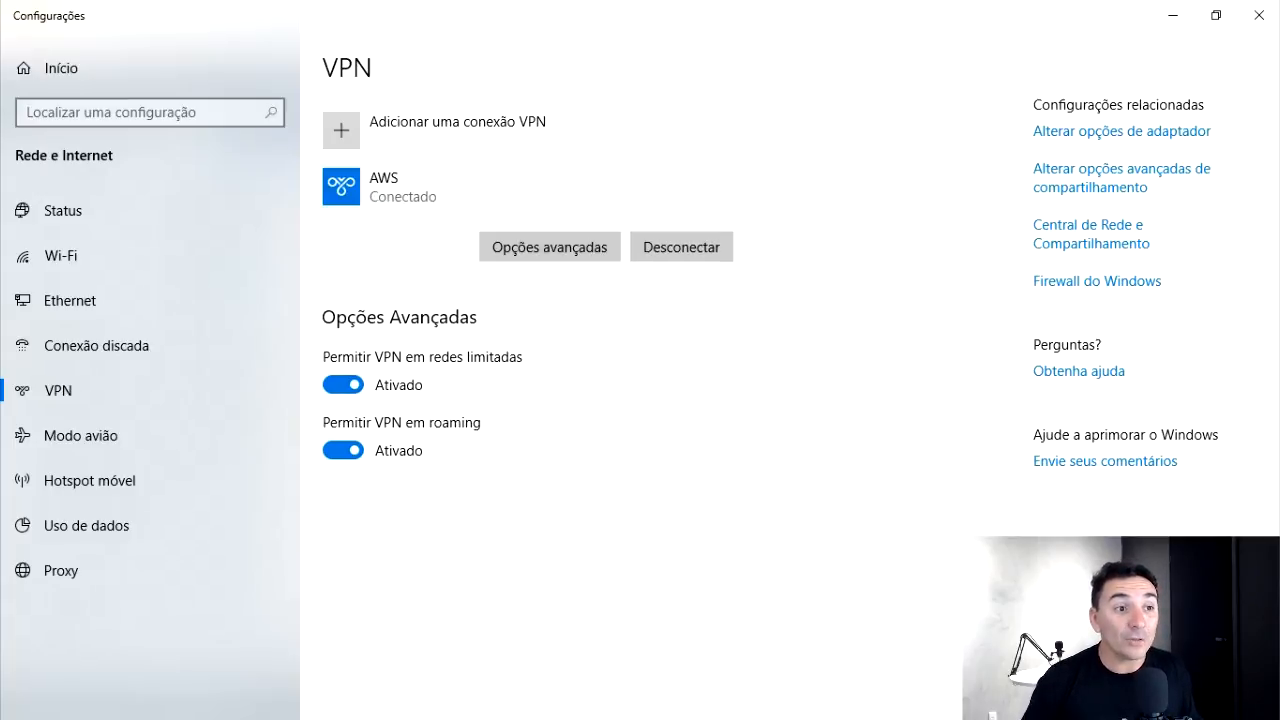
Run ipconfig in the local Command Prompt, review the network adapters including the AWS PPP adapter, and minimize the window
key(super)
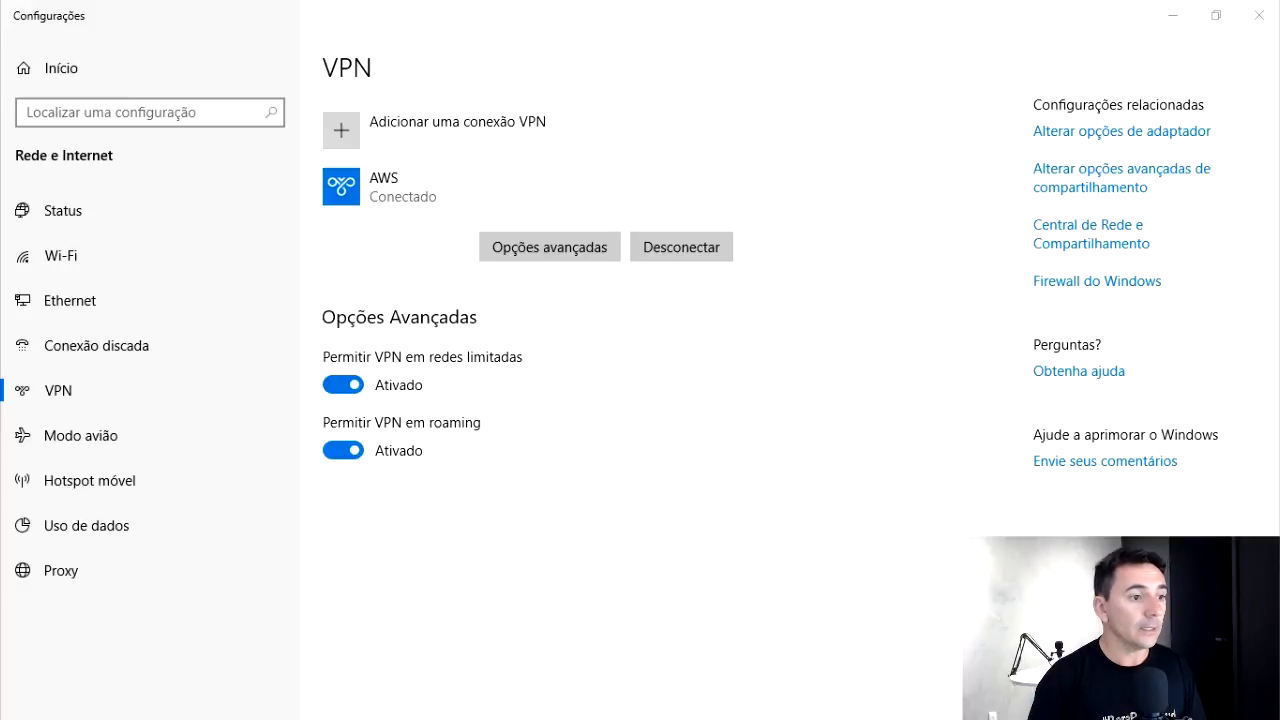
drag(650, 719, 831, 1)
text(ipconfig)
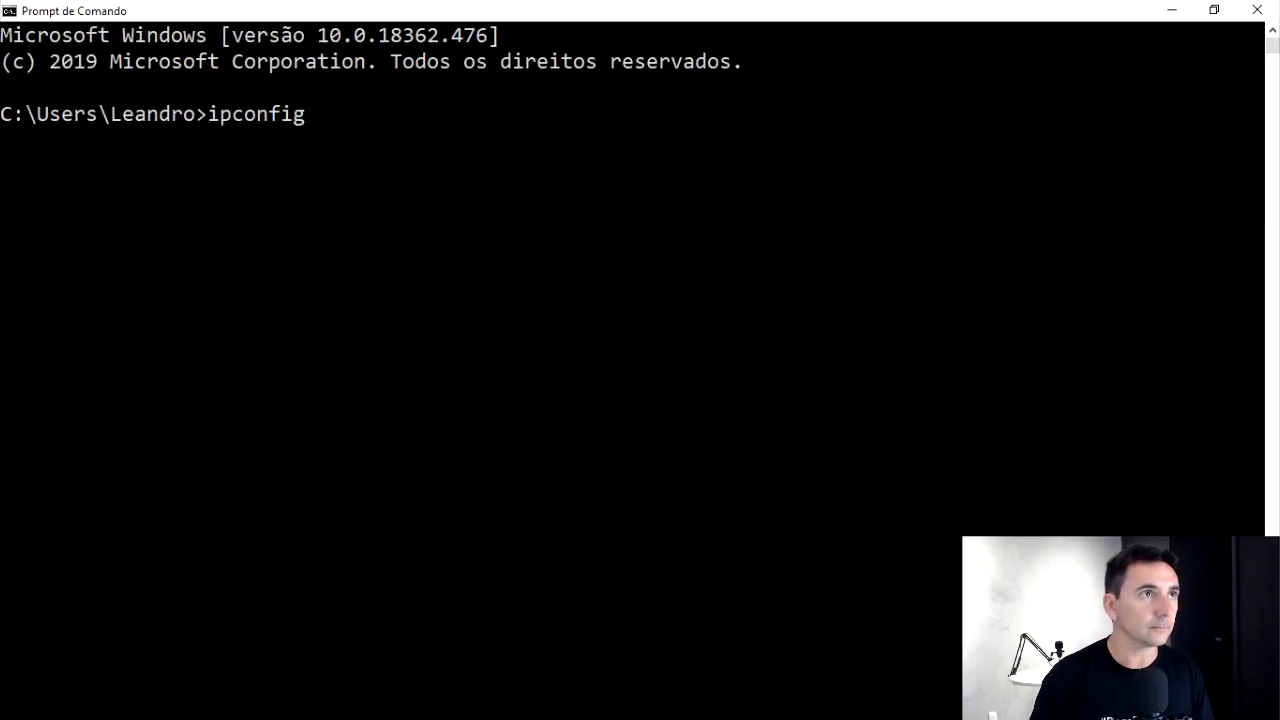
key(Return)
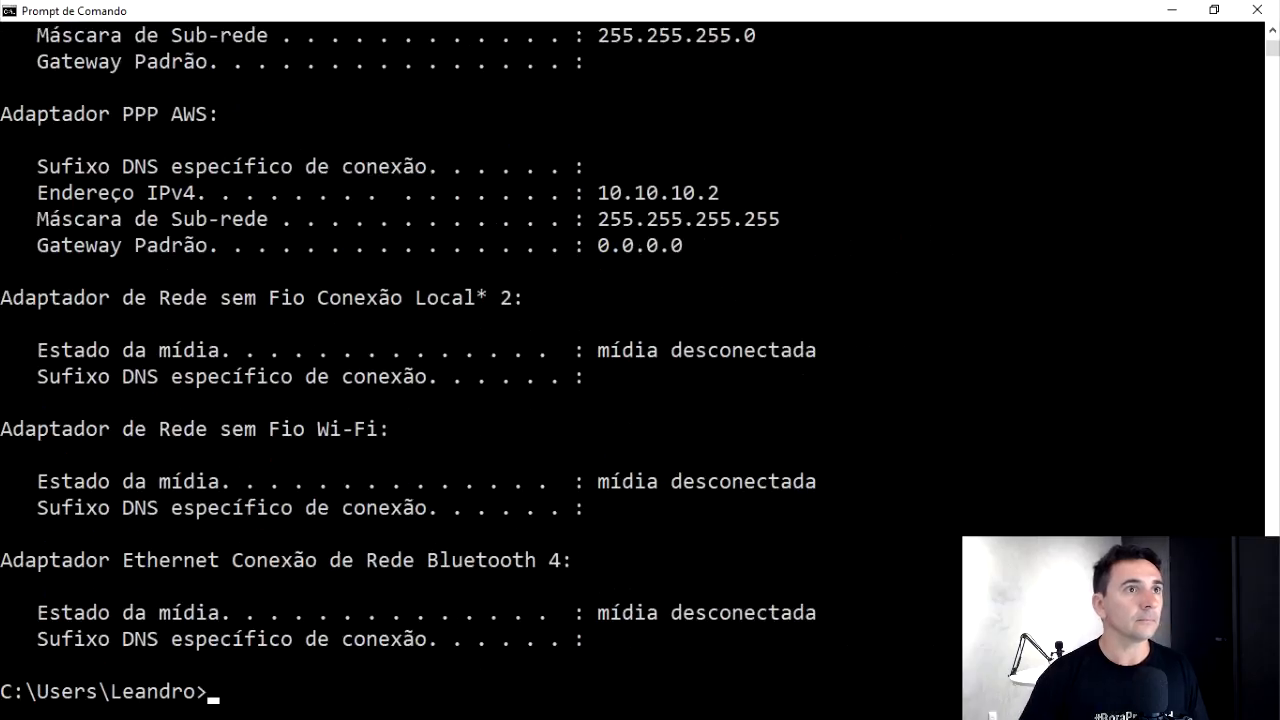
scroll(630, 360, up, 2)
scroll(630, 360, up, 4)
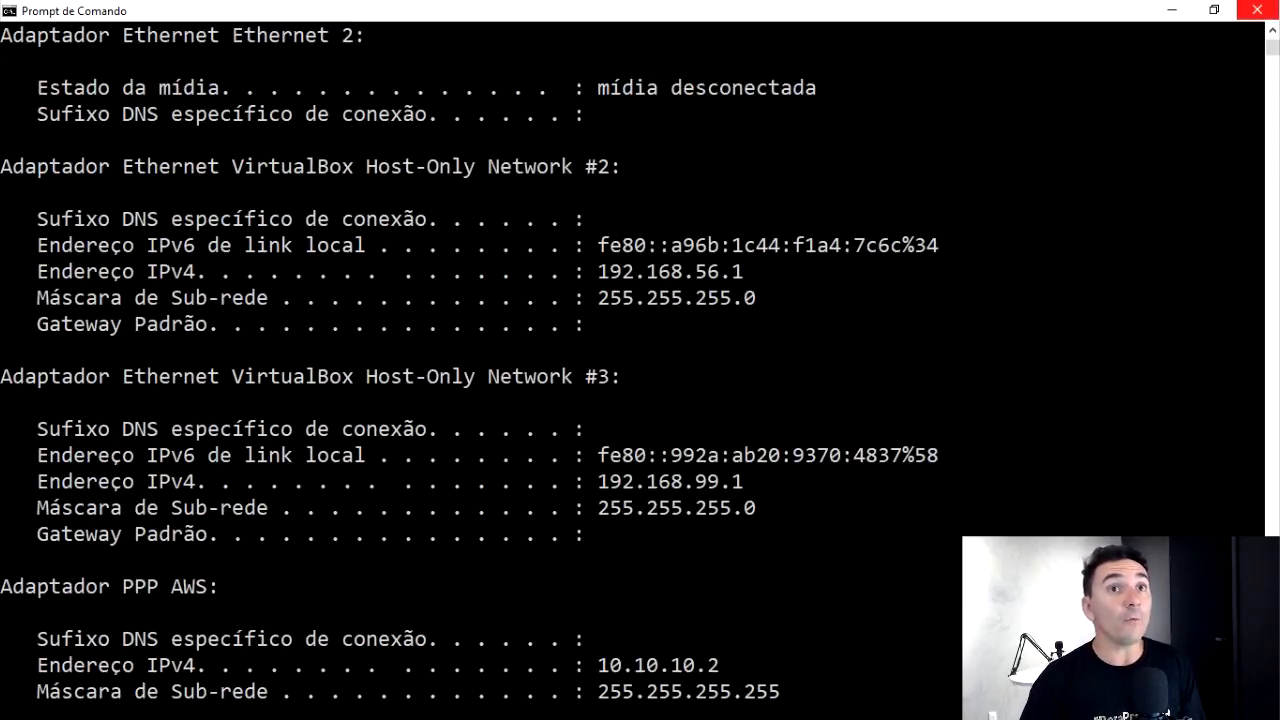
click(1172, 10)
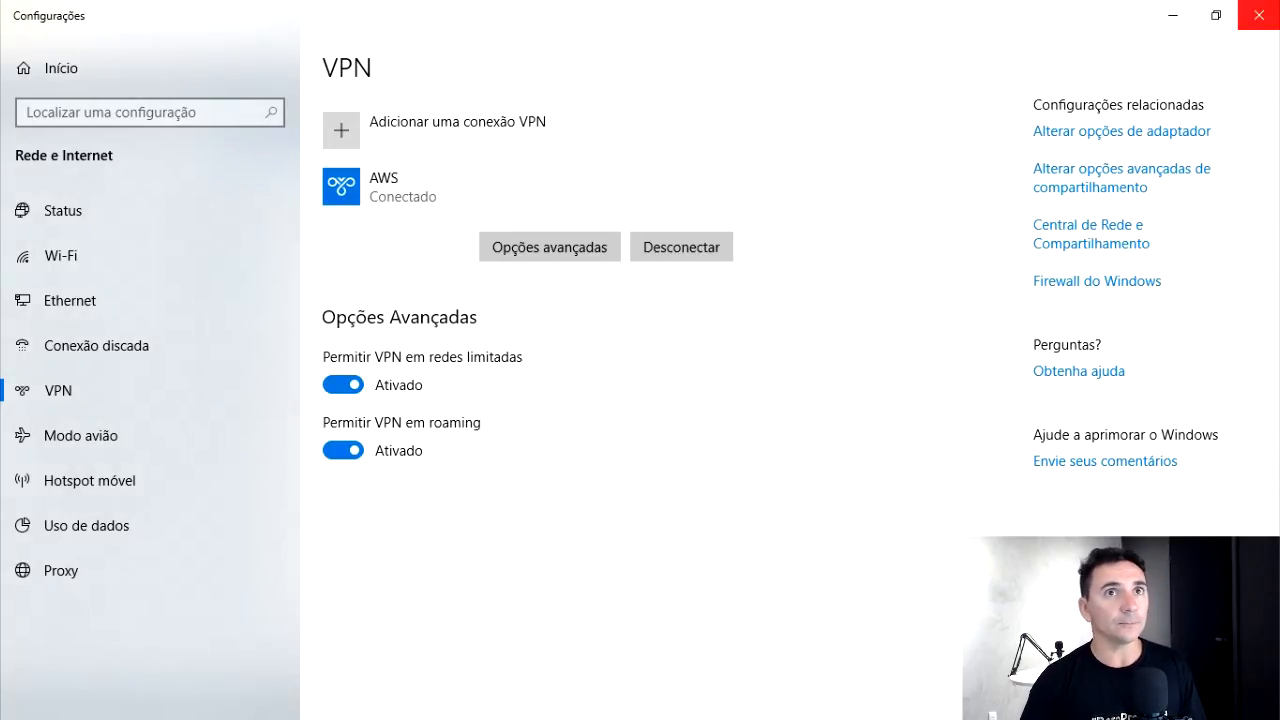
Close the local VPN settings, switch to the remote server session and check its drives under This PC in File Explorer
click(1259, 14)
key(super)
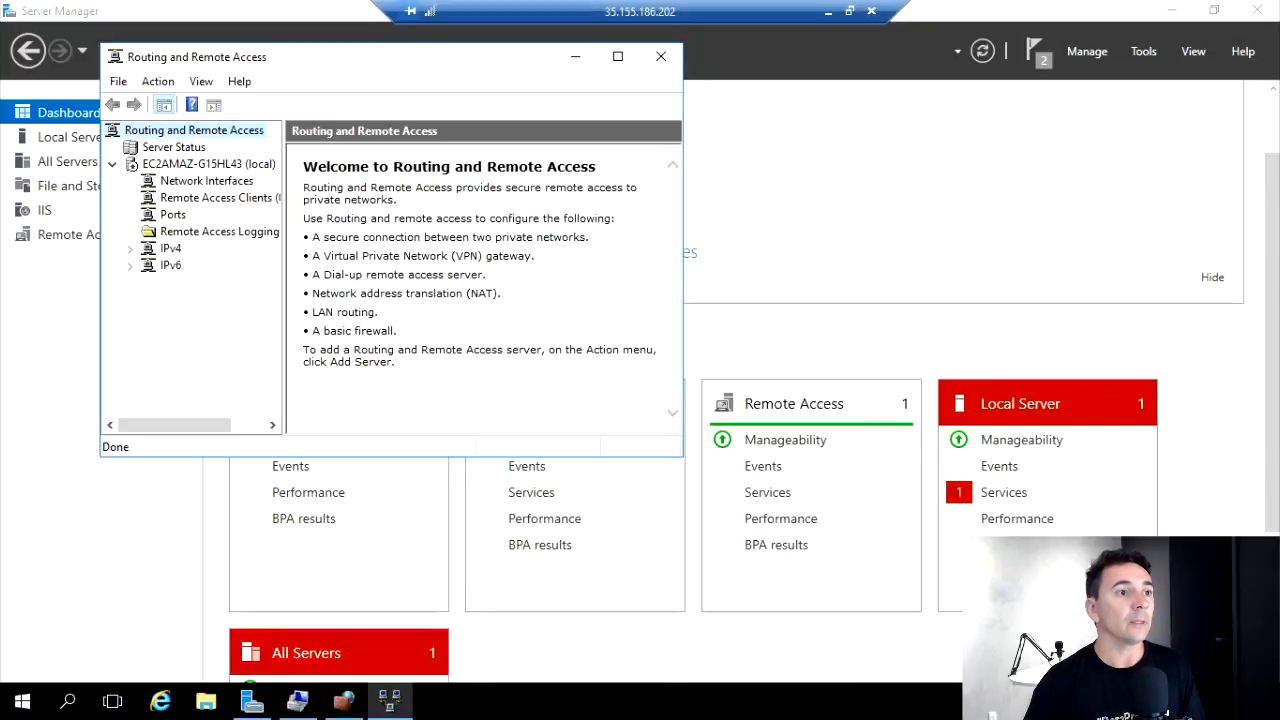
click(206, 701)
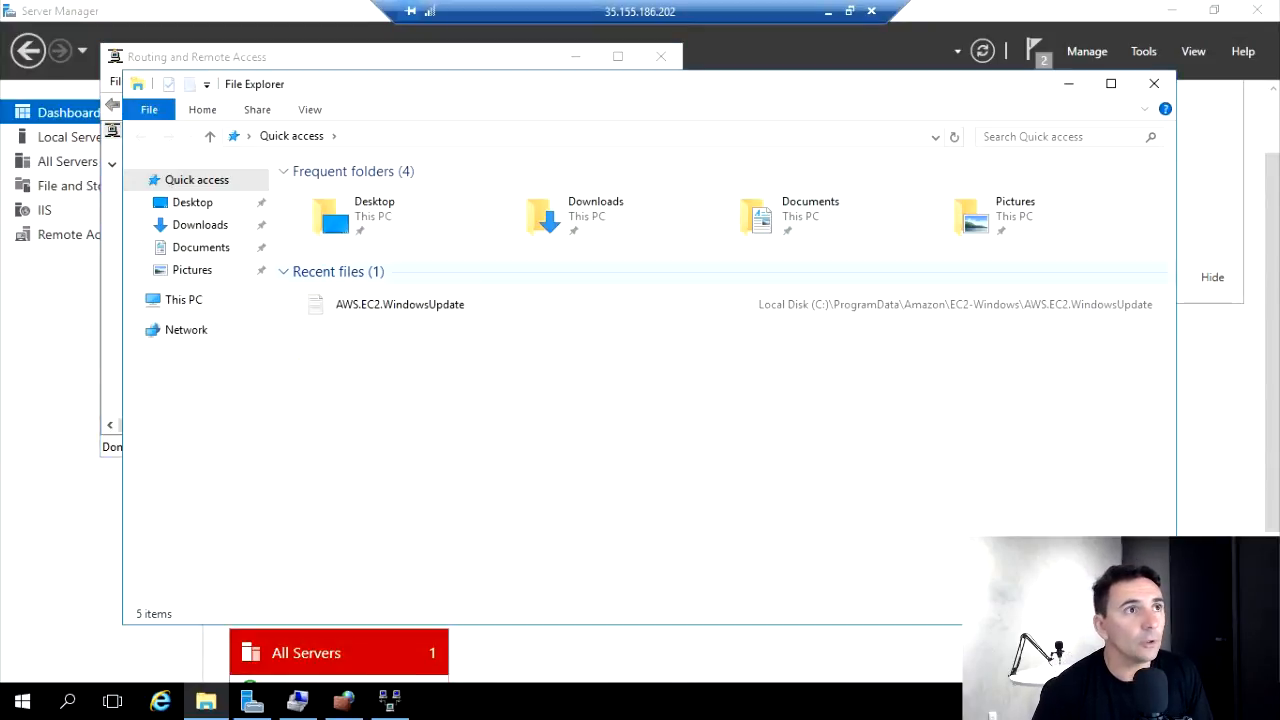
click(183, 299)
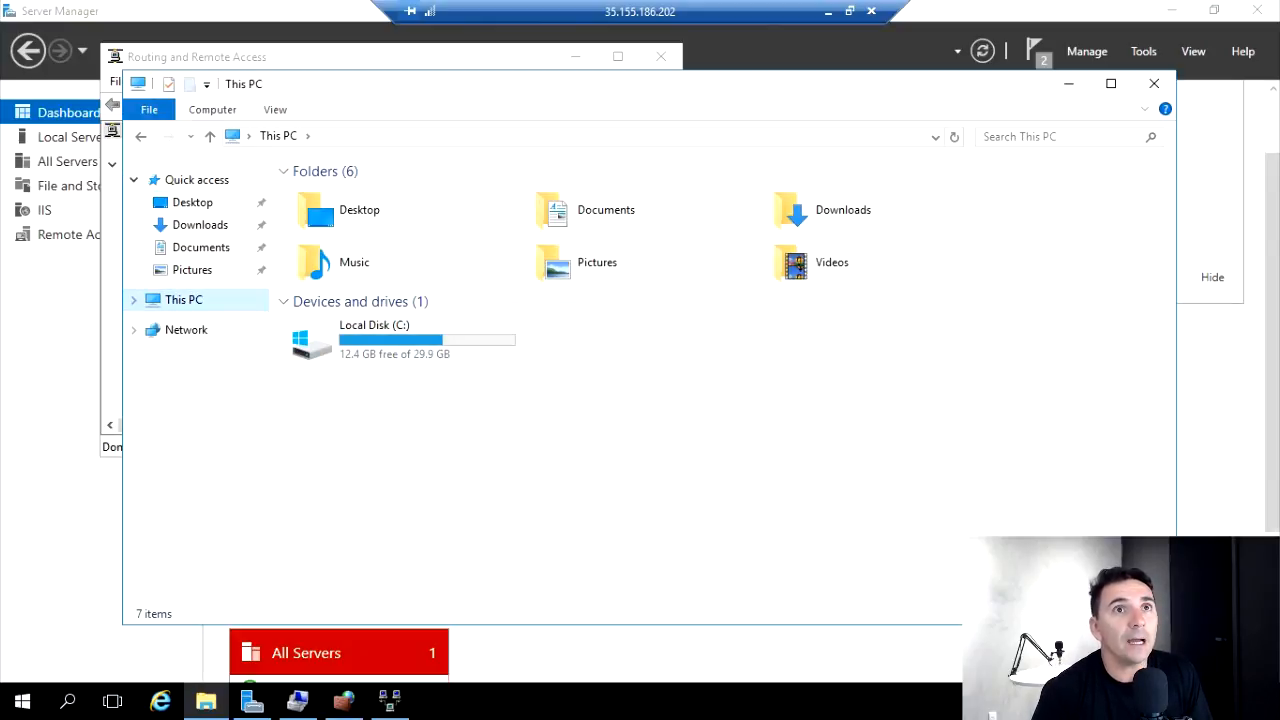
In the server's Disk Management, bring Disk 1 online and initialize it with the MBR partition style
click(1087, 51)
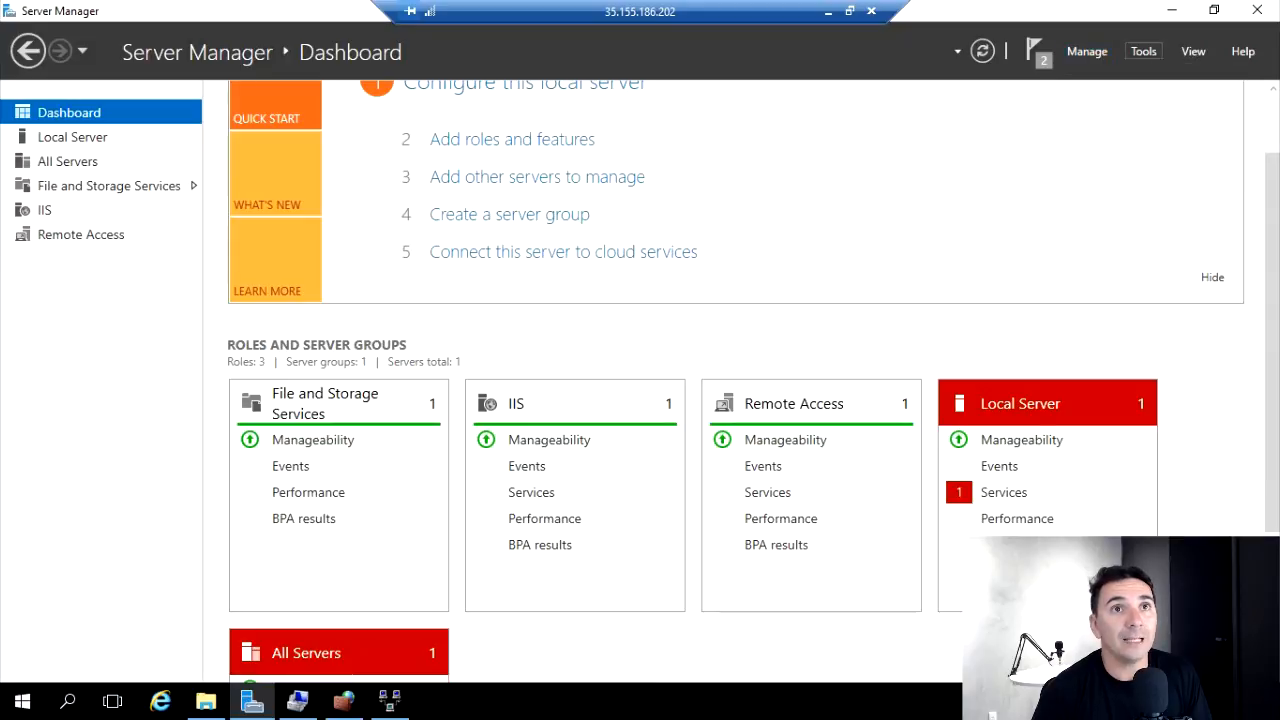
click(1143, 51)
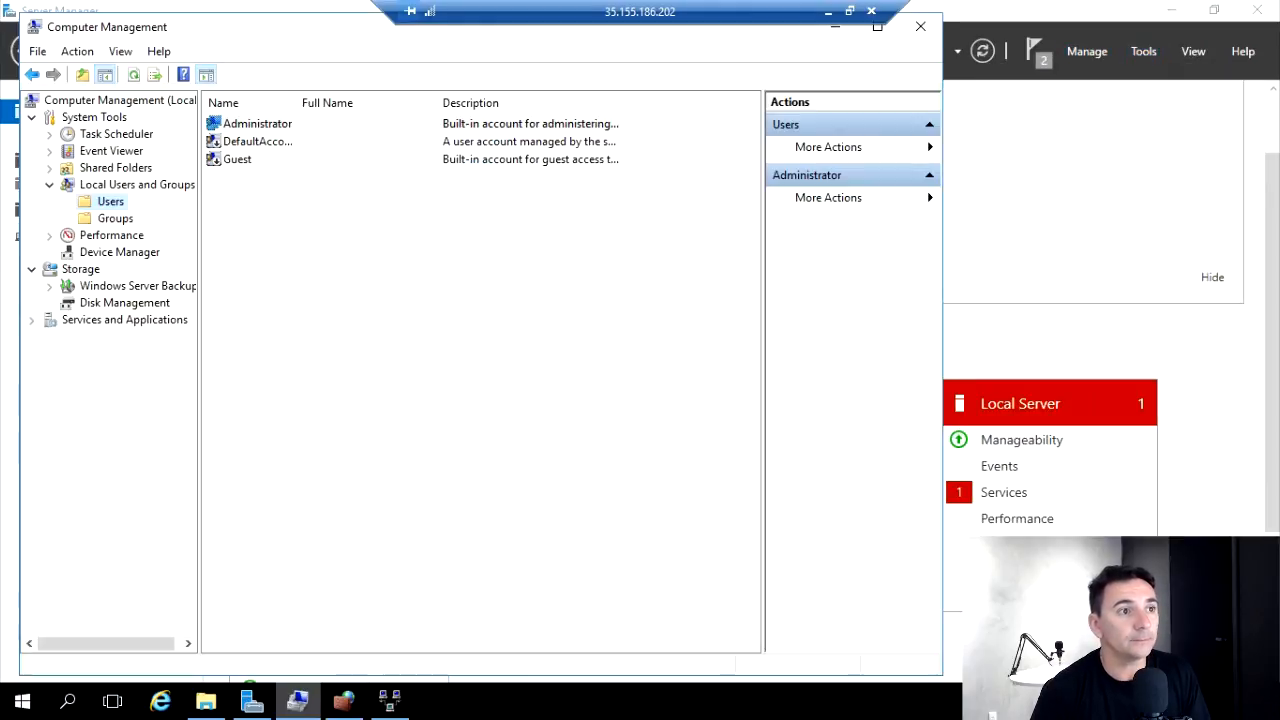
click(124, 303)
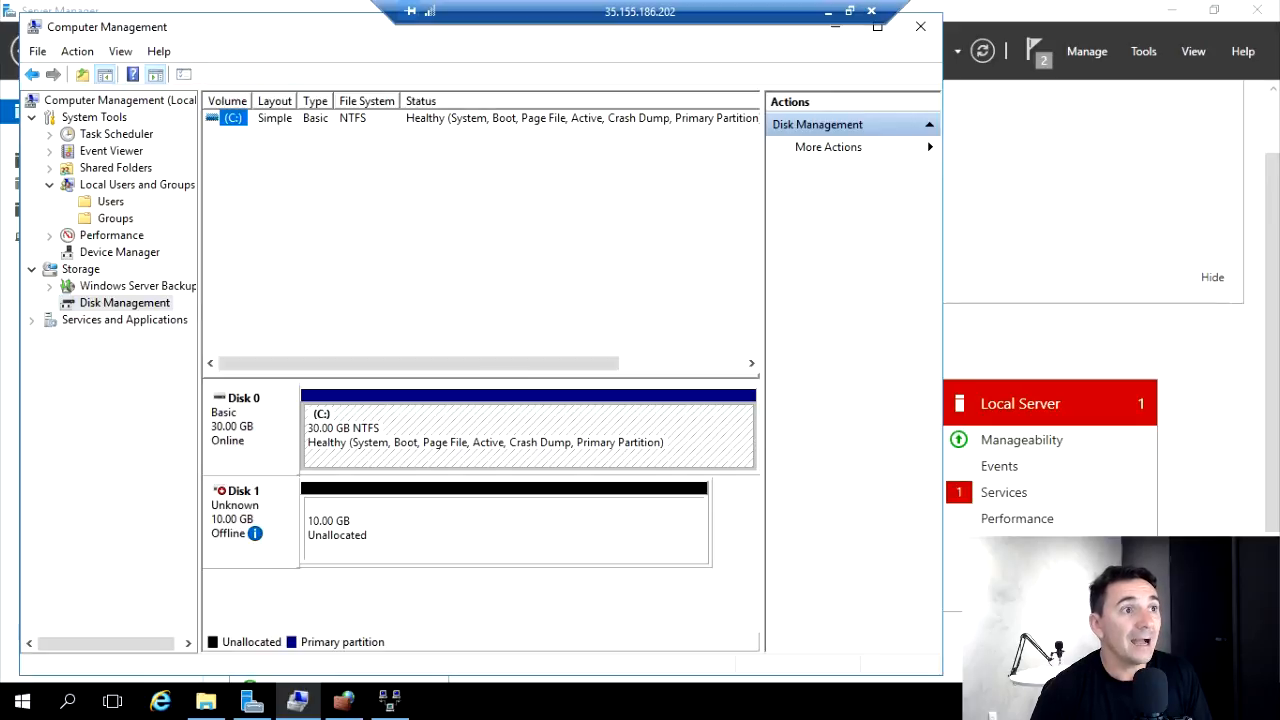
right_click(264, 498)
click(290, 510)
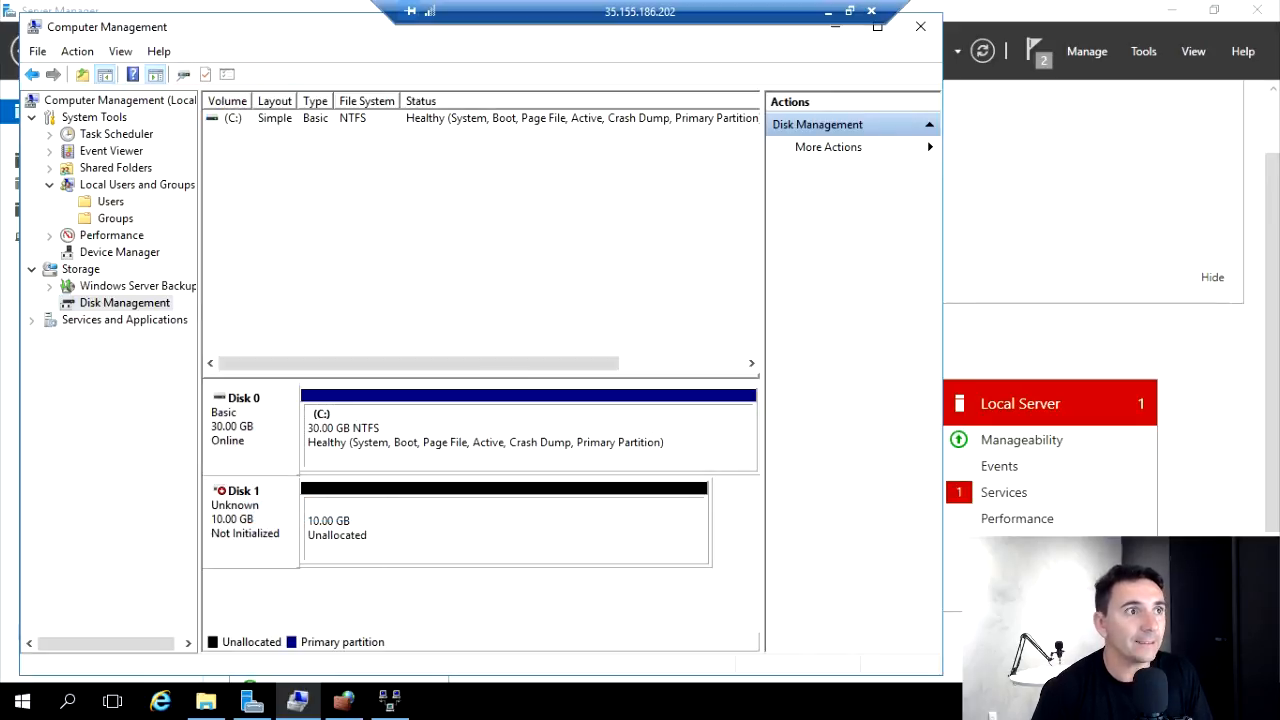
right_click(214, 508)
click(278, 520)
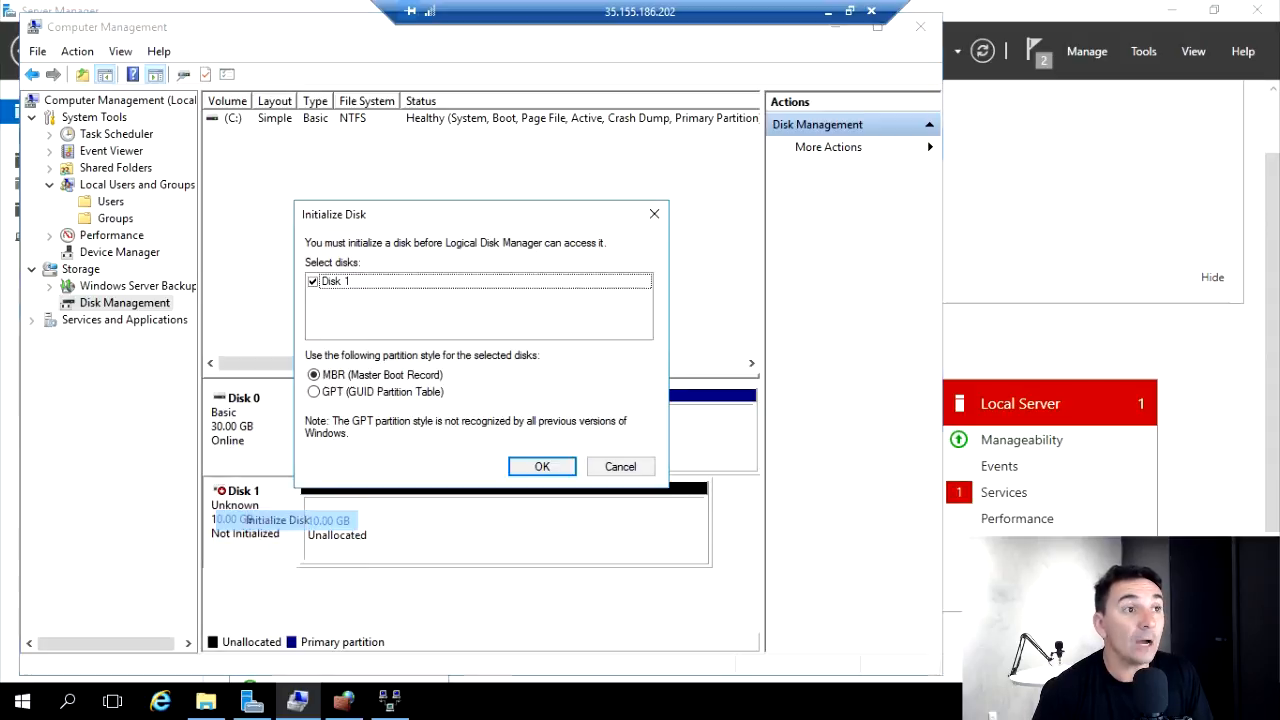
key(Return)
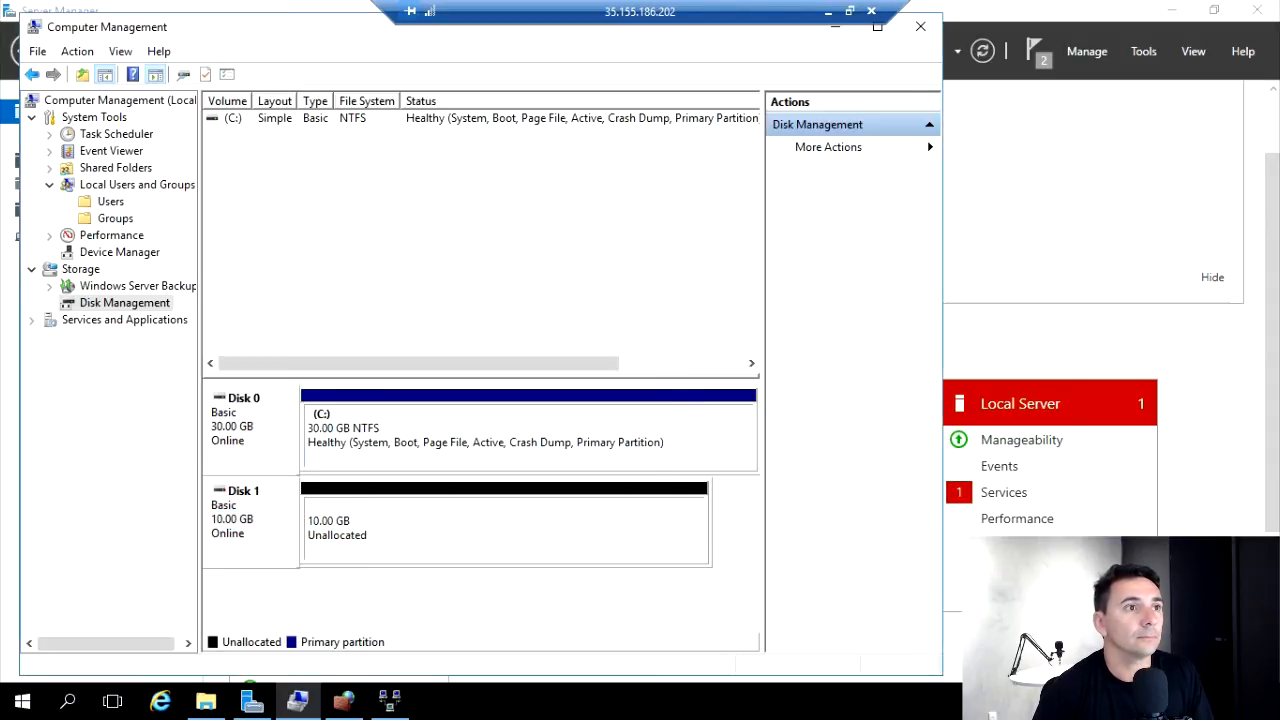
Create a 10237 MB simple volume on Disk 1 with drive letter D, quick-formatted as NTFS and labelled DADOS
right_click(432, 528)
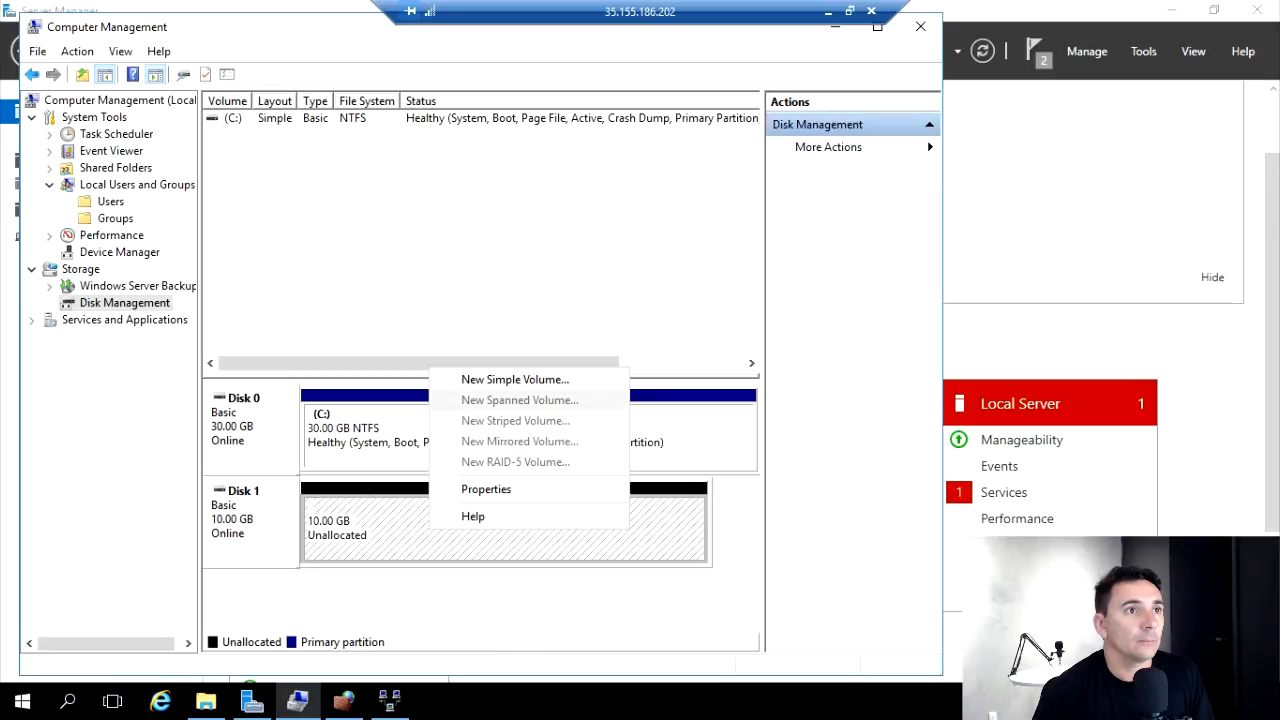
click(490, 379)
key(Return)
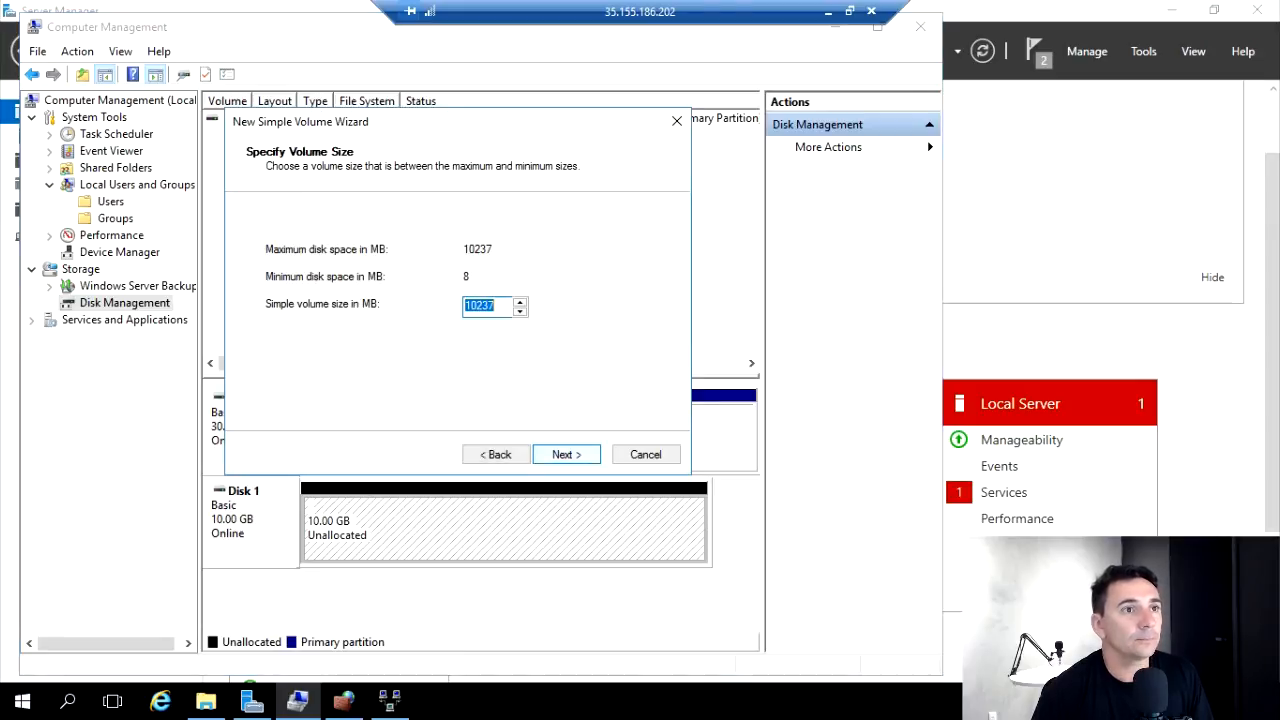
key(Return)
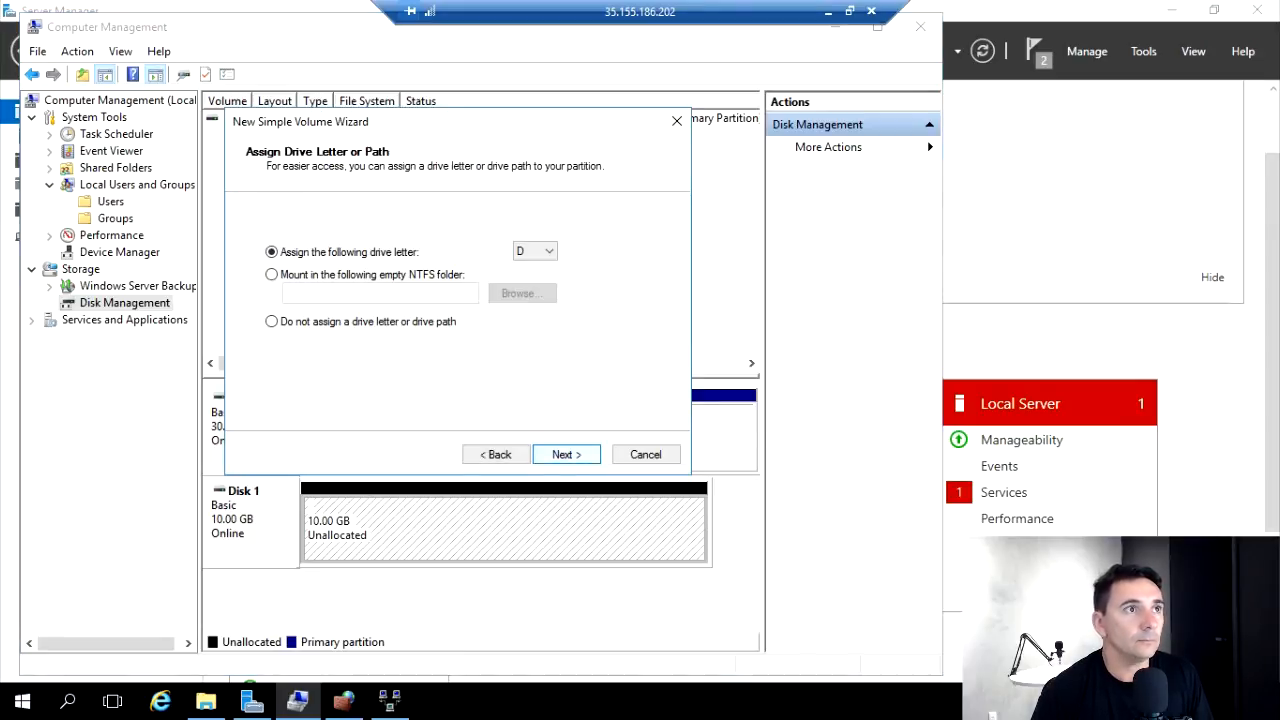
key(Return)
click(503, 343)
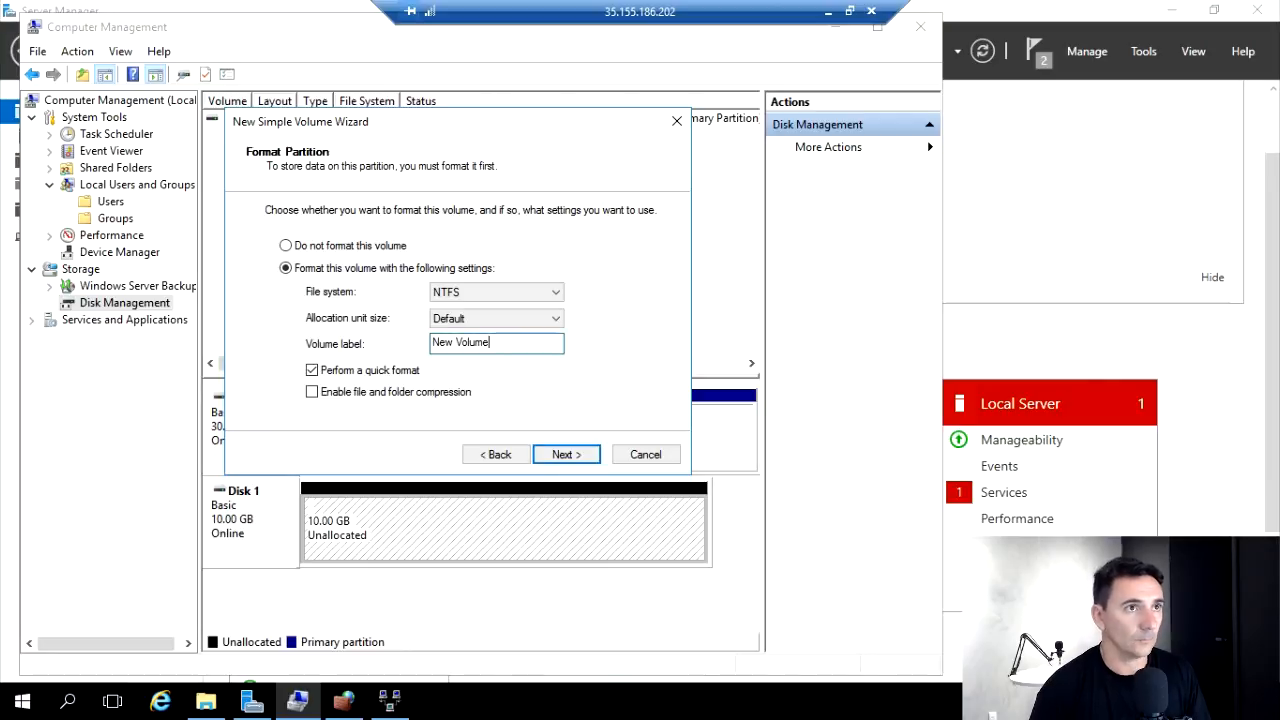
key(ctrl+a)
text(DADOS)
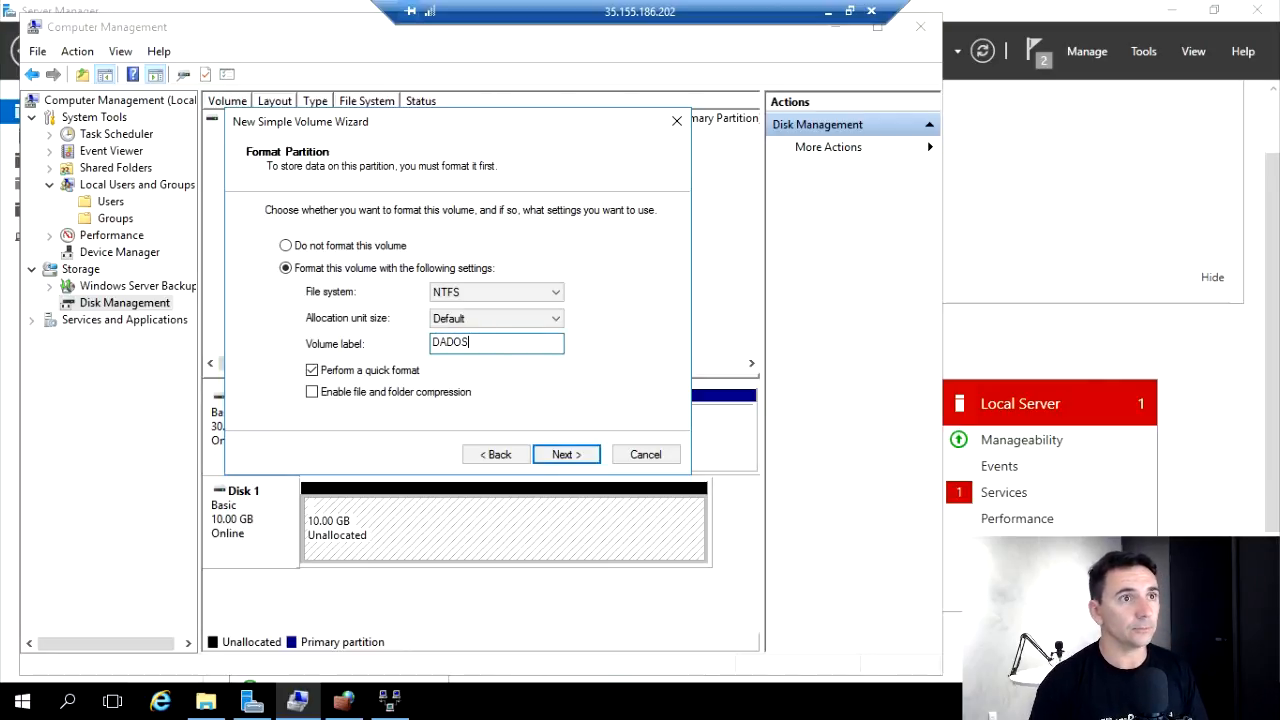
key(Return)
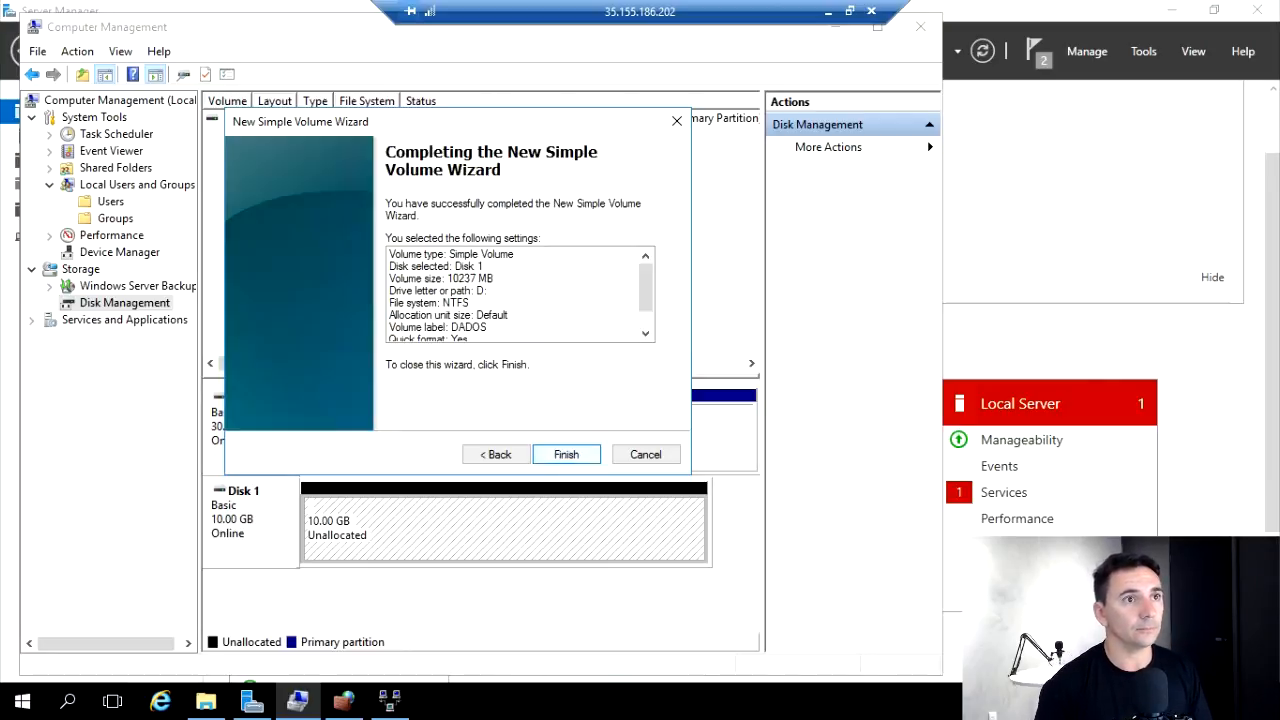
key(Return)
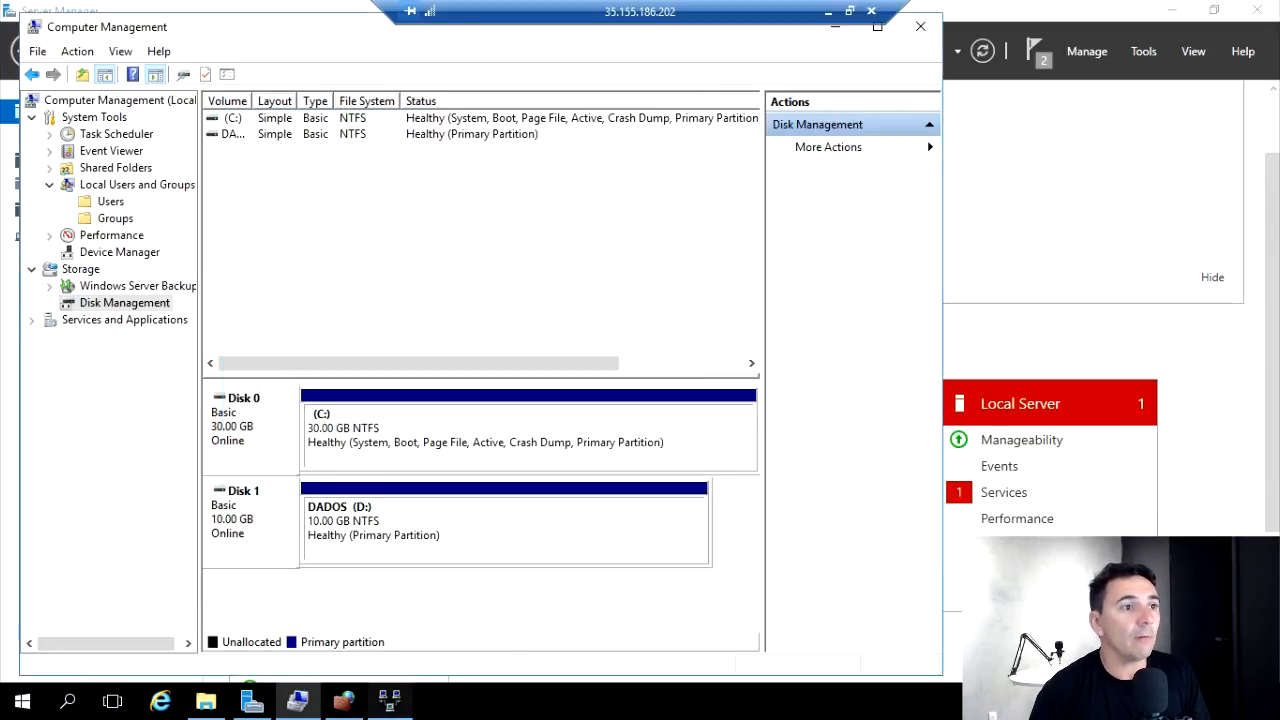
Open the DADOS (D:) drive in the server's File Explorer and create a folder named DADOS in it
click(206, 701)
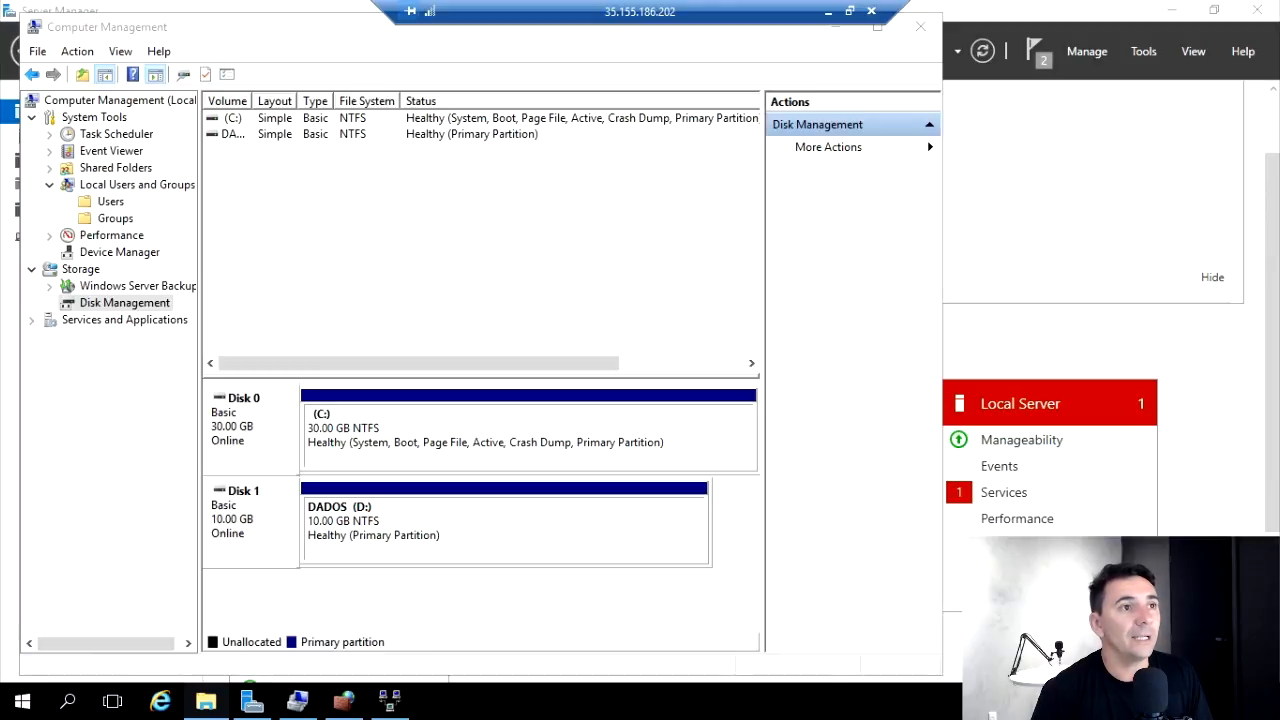
click(640, 341)
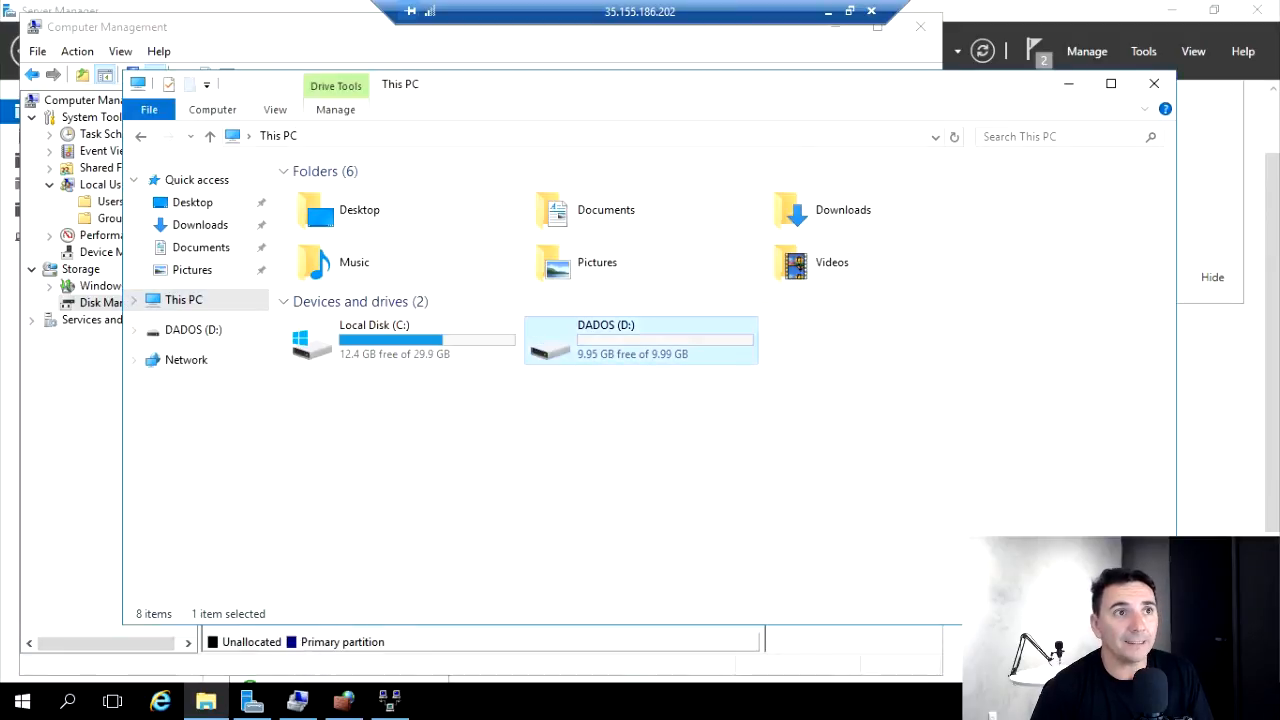
double_click(640, 341)
right_click(531, 351)
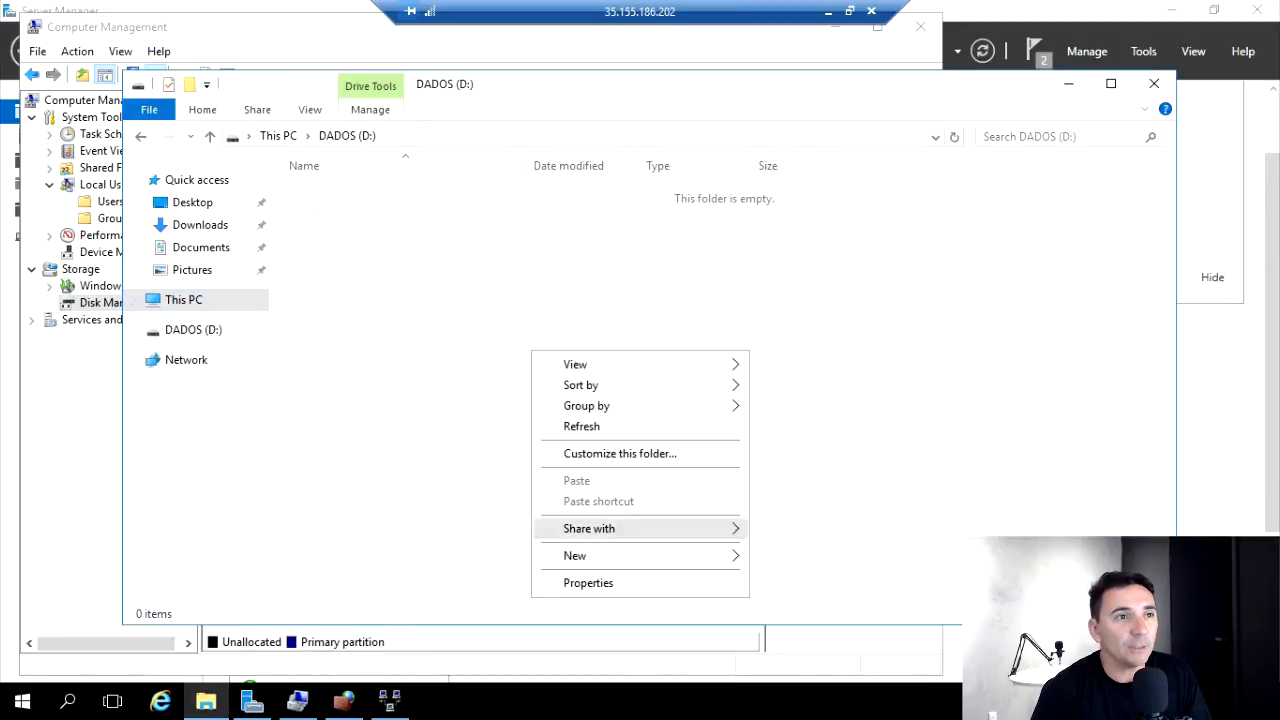
mouse_move(600, 556)
click(792, 557)
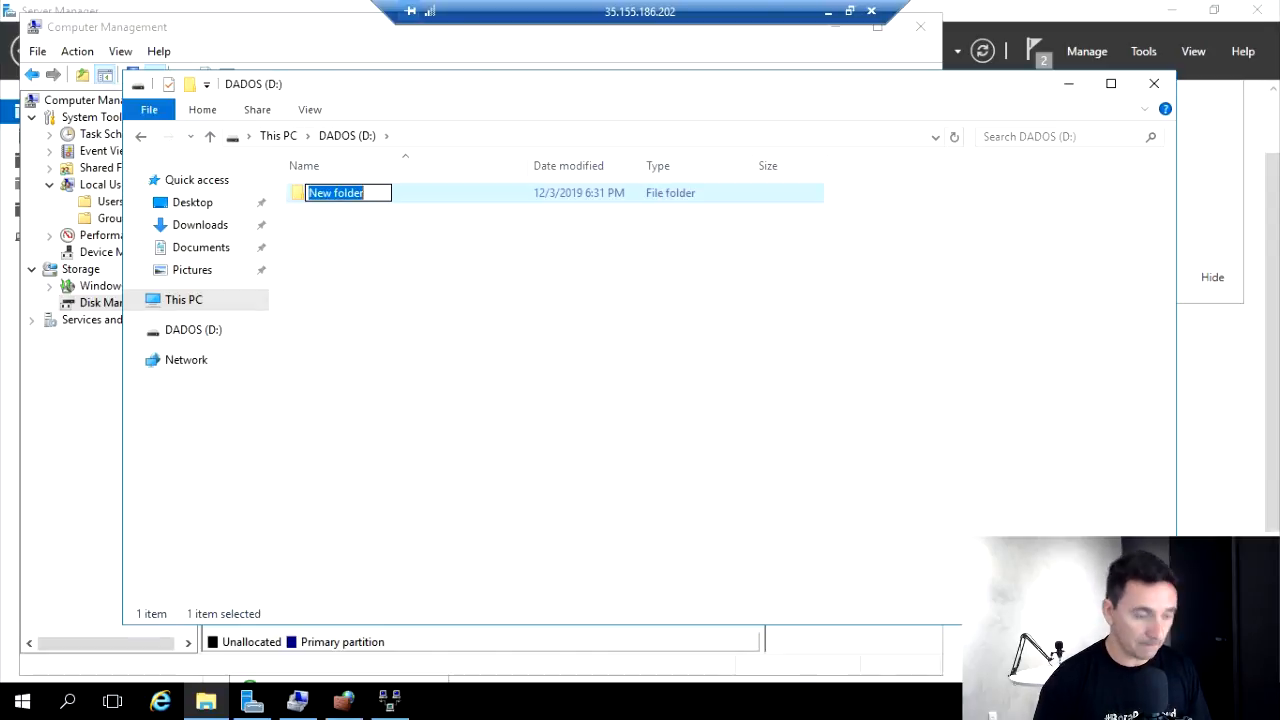
text(DADOS)
key(Return)
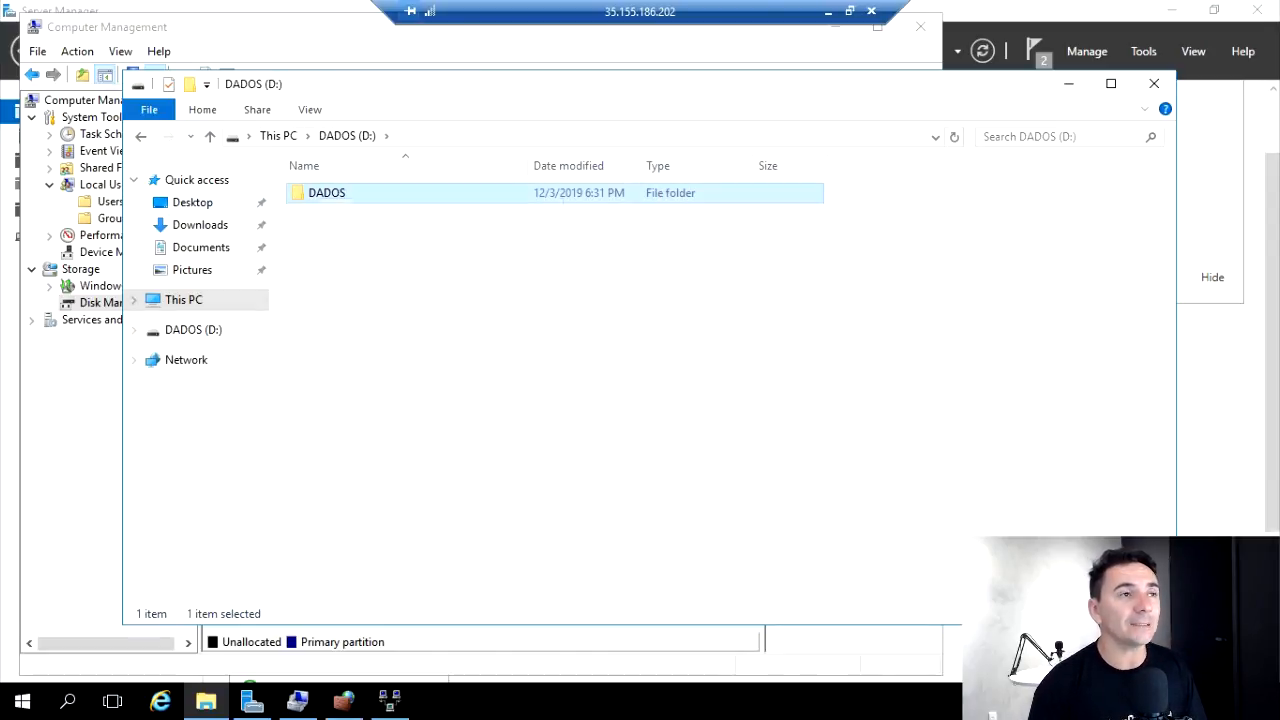
Share the DADOS folder through Advanced Sharing under the share name DADOS, allowing Everyone Full Control
right_click(308, 193)
click(362, 534)
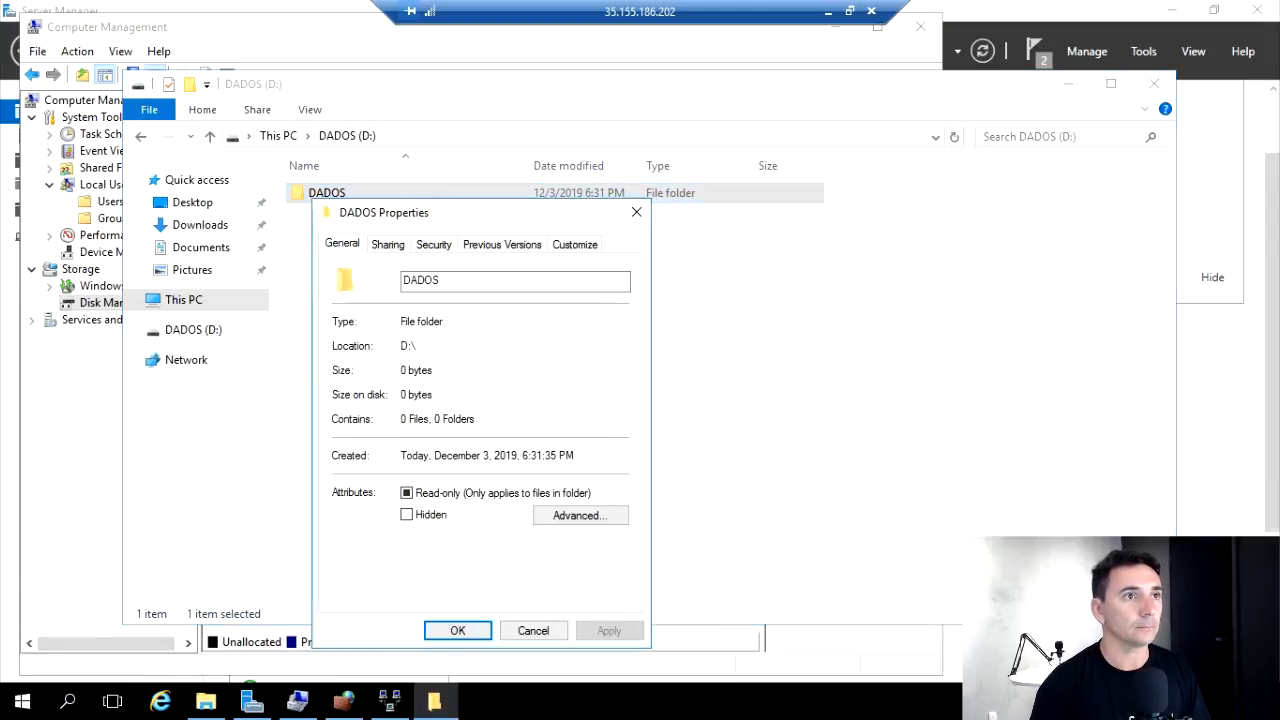
click(388, 244)
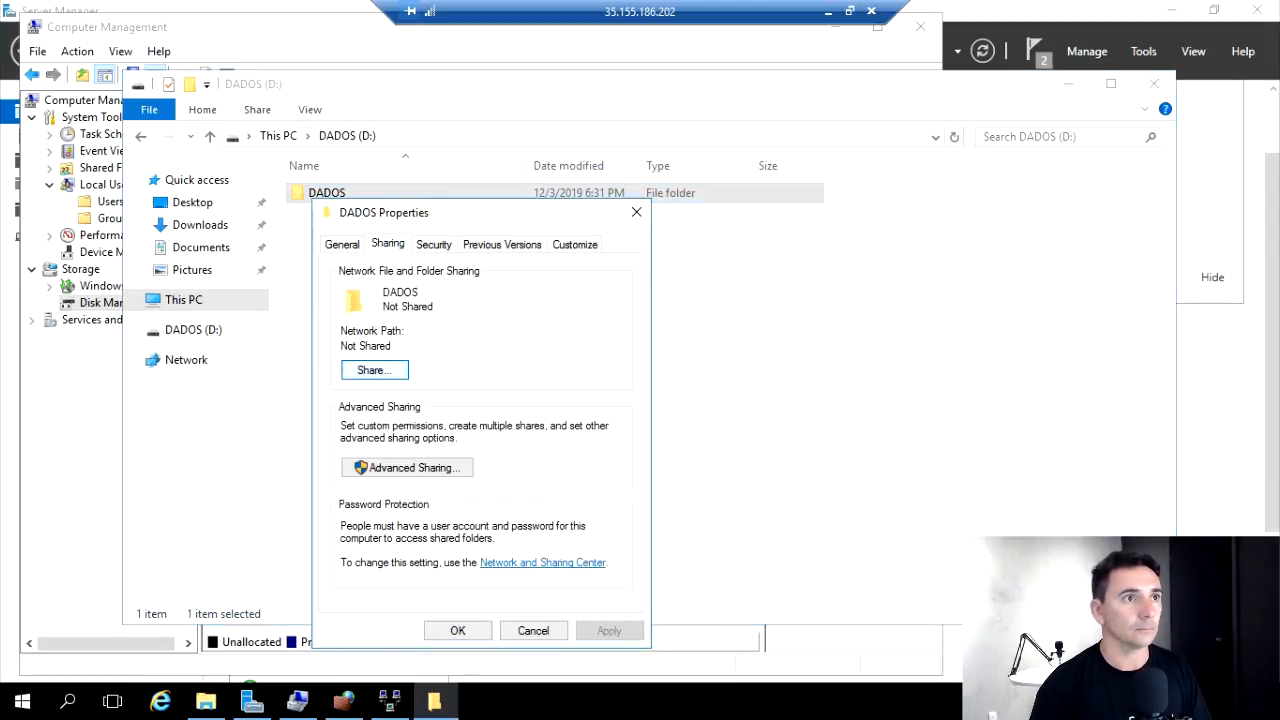
click(407, 467)
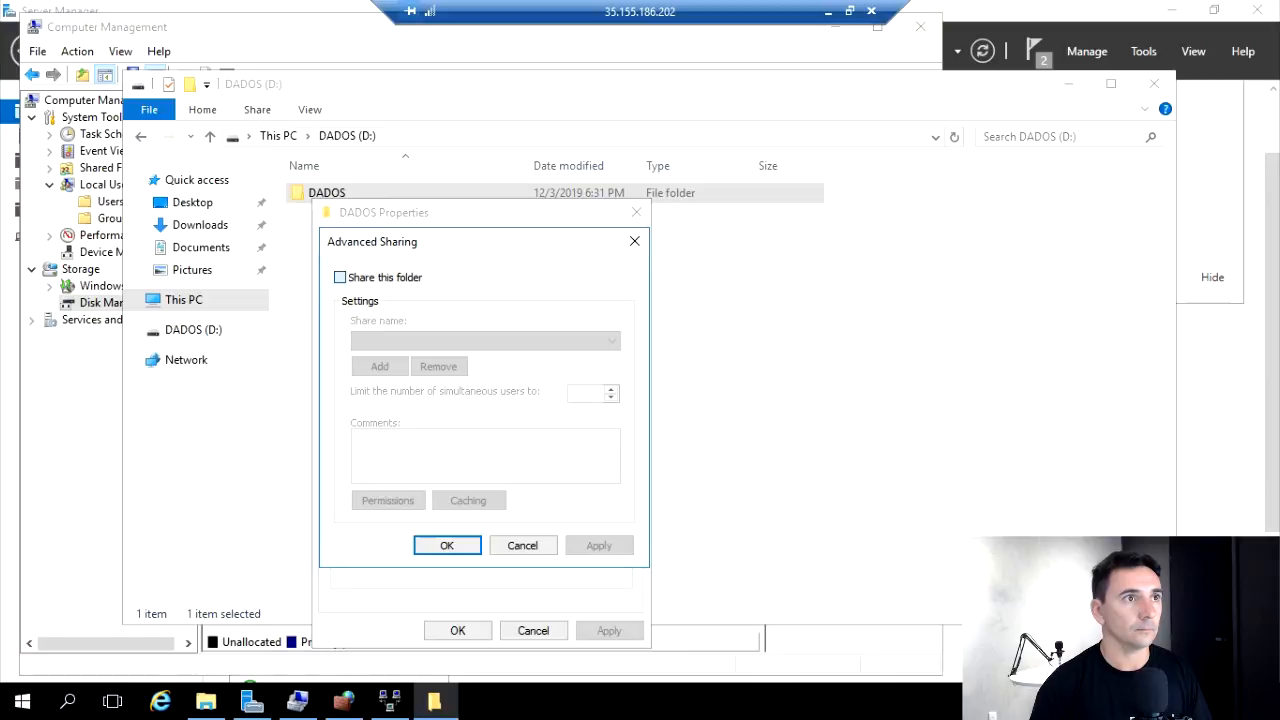
click(340, 277)
click(388, 500)
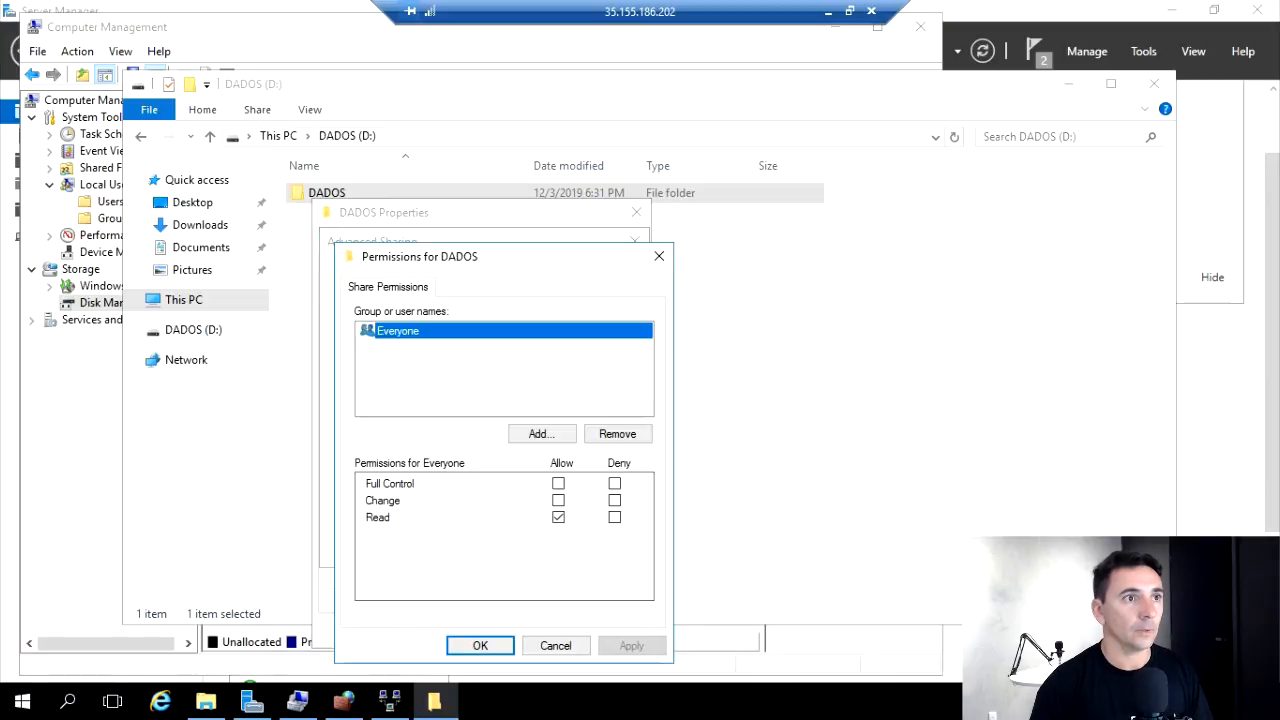
click(558, 484)
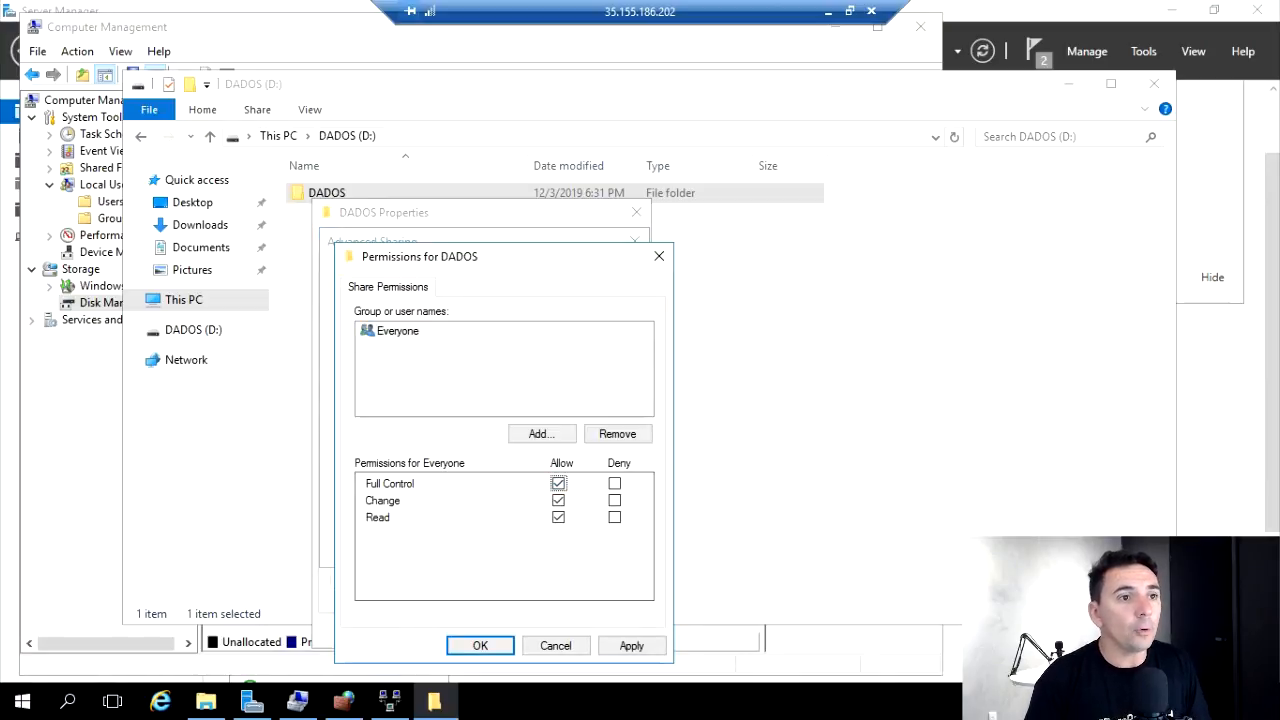
click(632, 646)
click(480, 646)
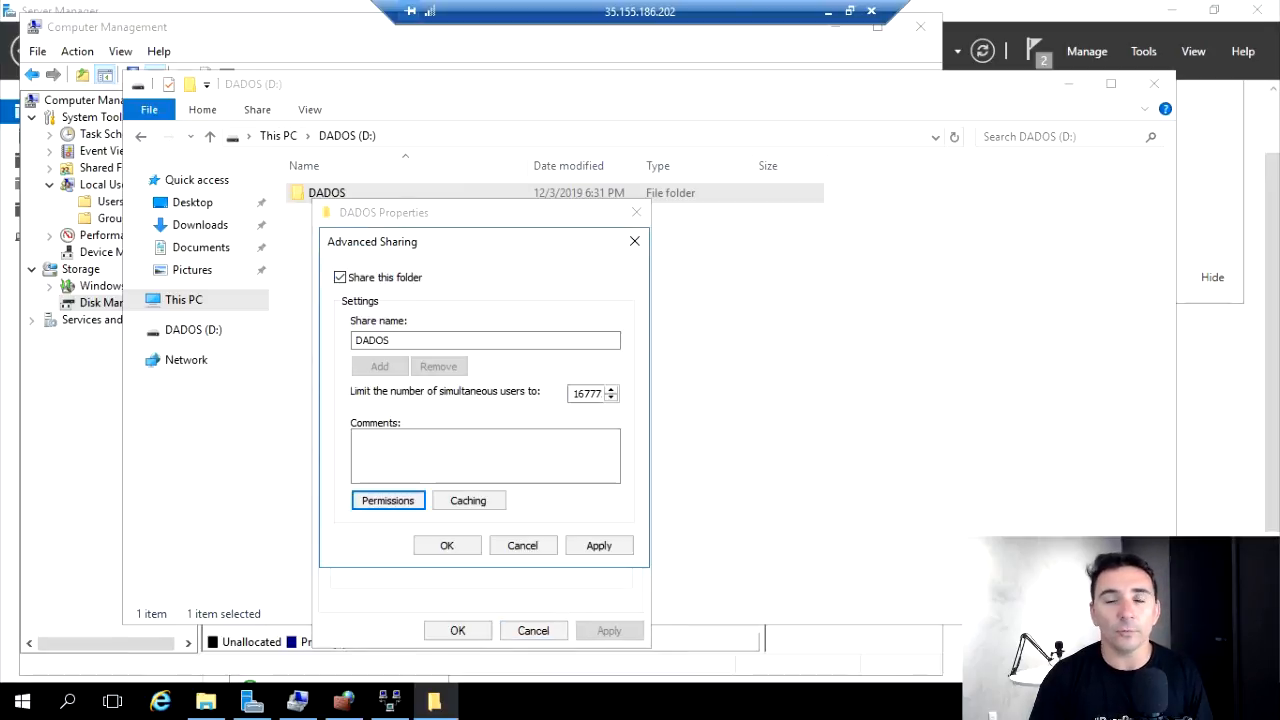
click(447, 545)
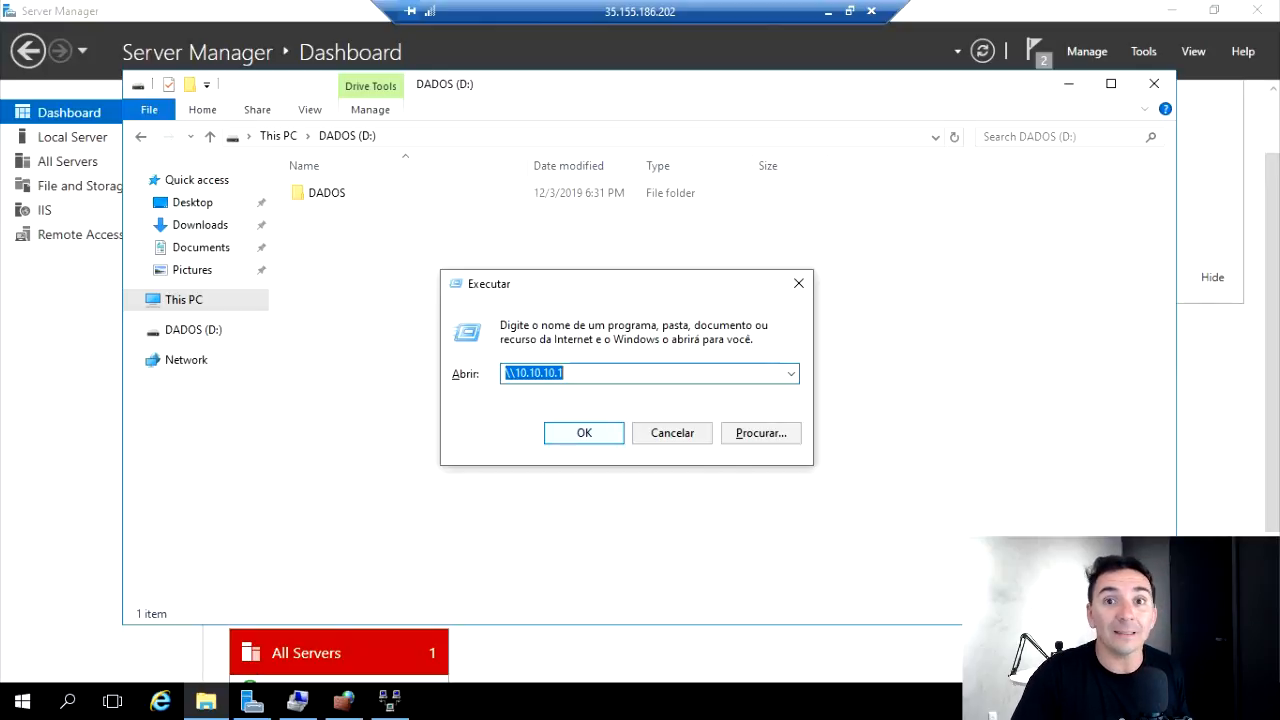
From the local computer, open \\10.10.10.1 and sign in as administrator with the pasted account password
key(Return)
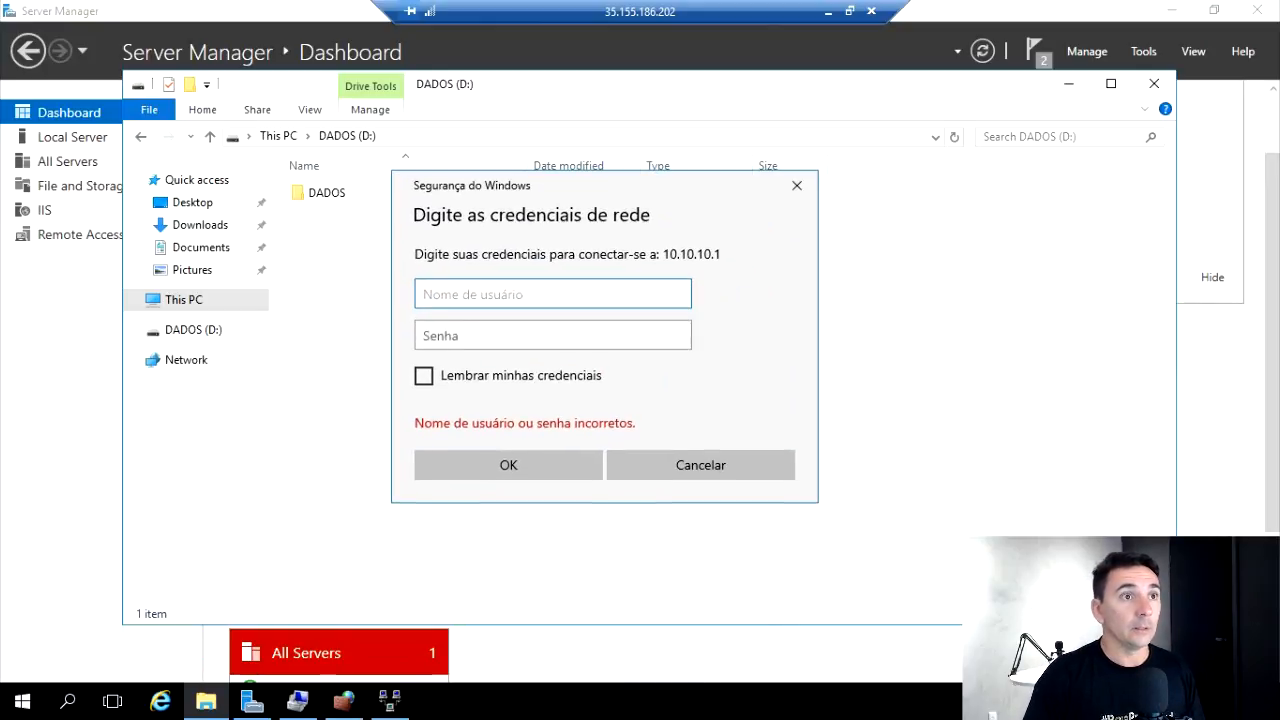
text(administrator)
key(Tab)
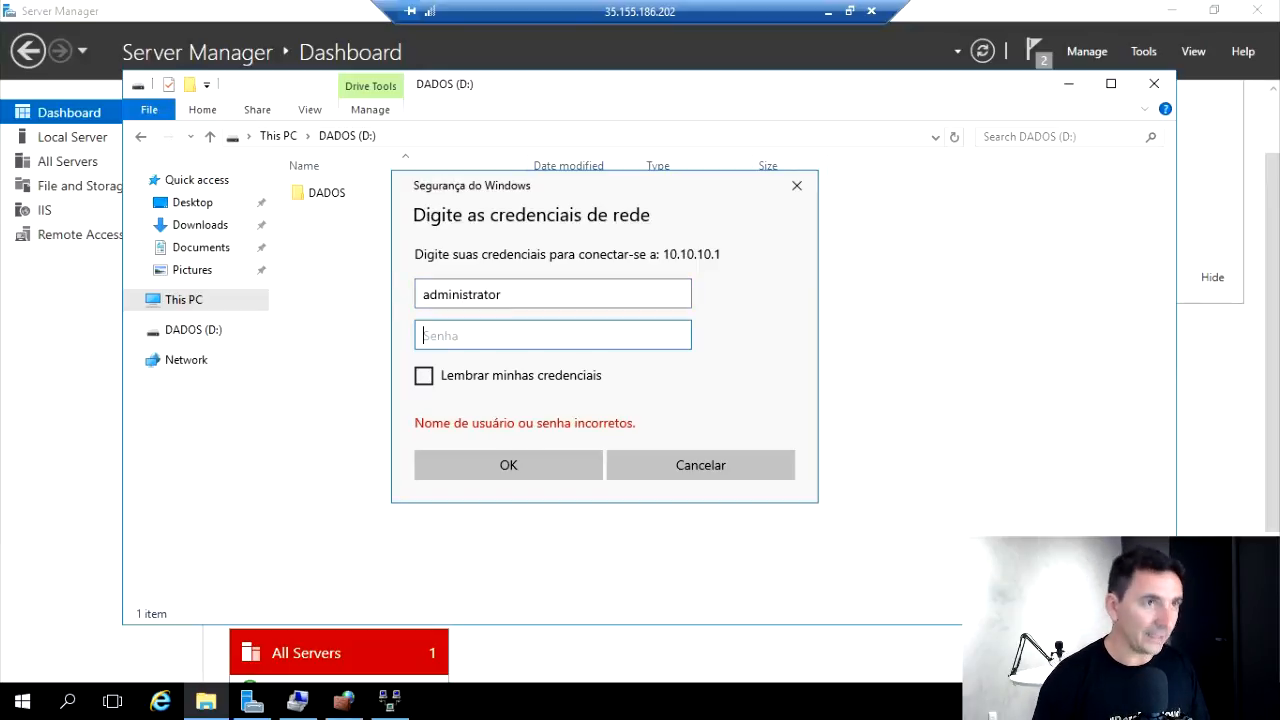
key(ctrl+v)
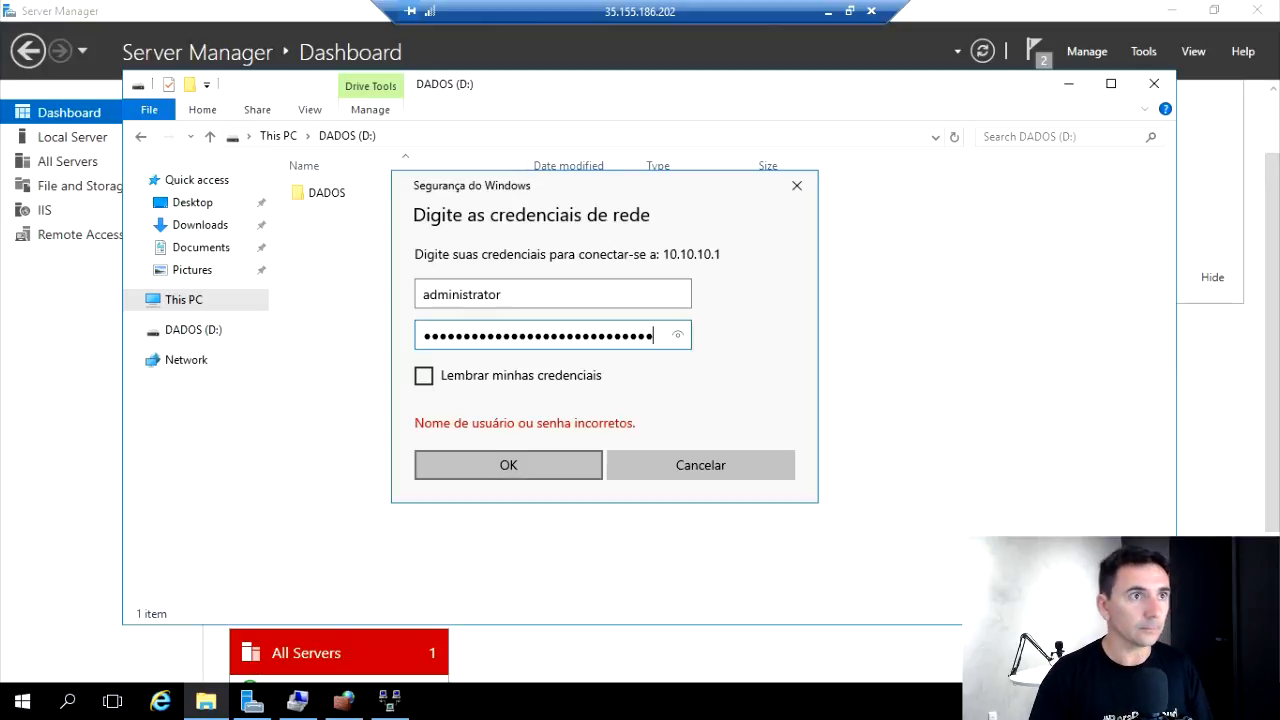
key(Return)
Open the dados share on 10.10.10.1 from the local computer and create a text document named teste.txt in it
drag(650, 715, 610, 88)
click(526, 272)
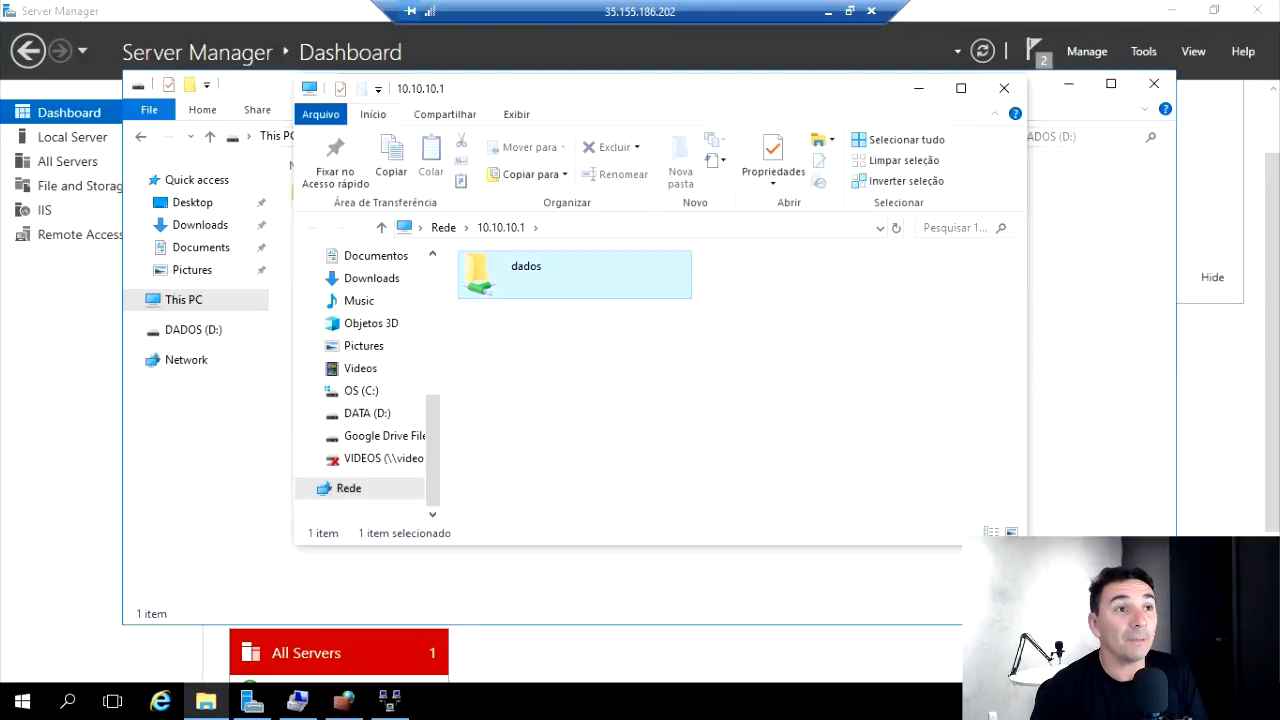
double_click(526, 272)
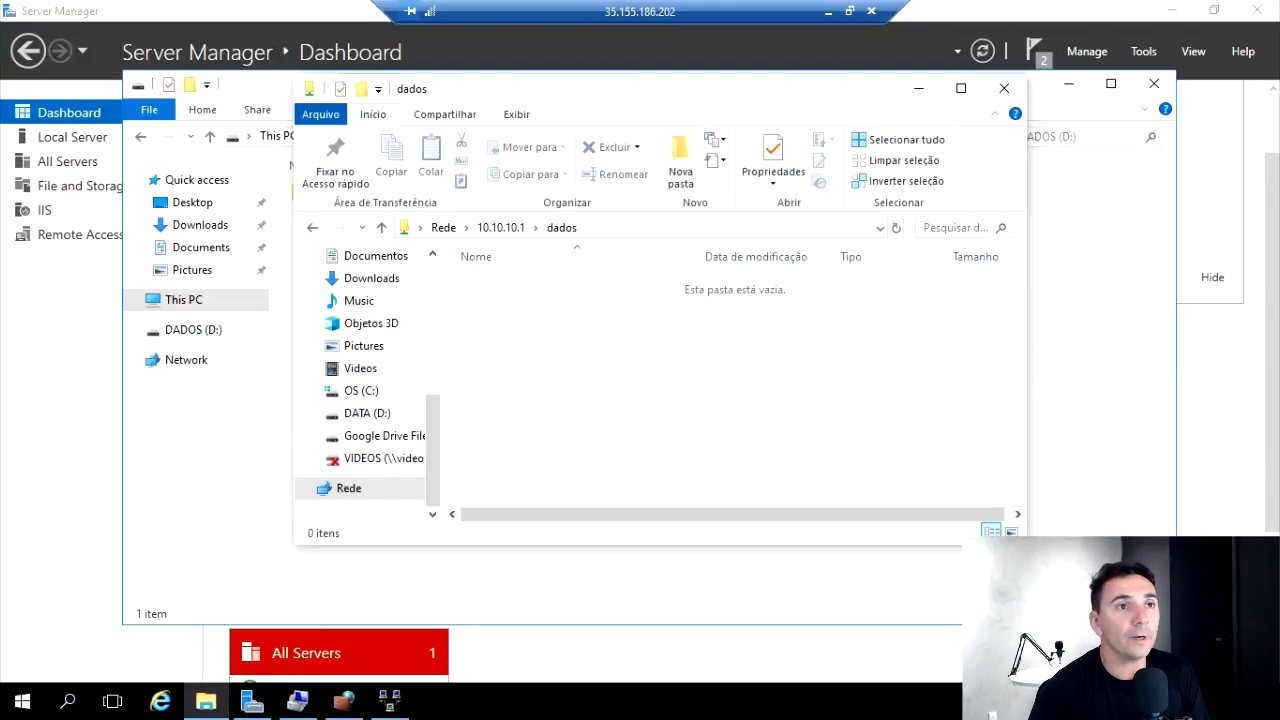
right_click(562, 362)
mouse_move(610, 581)
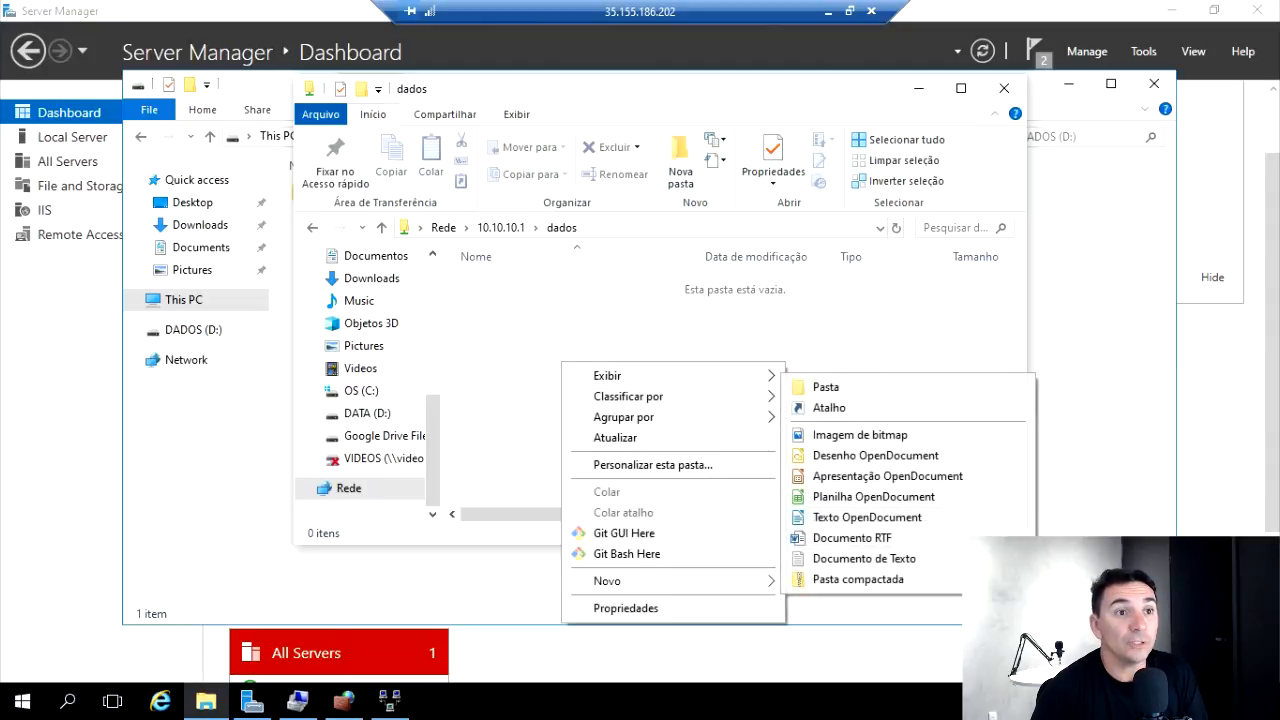
click(864, 559)
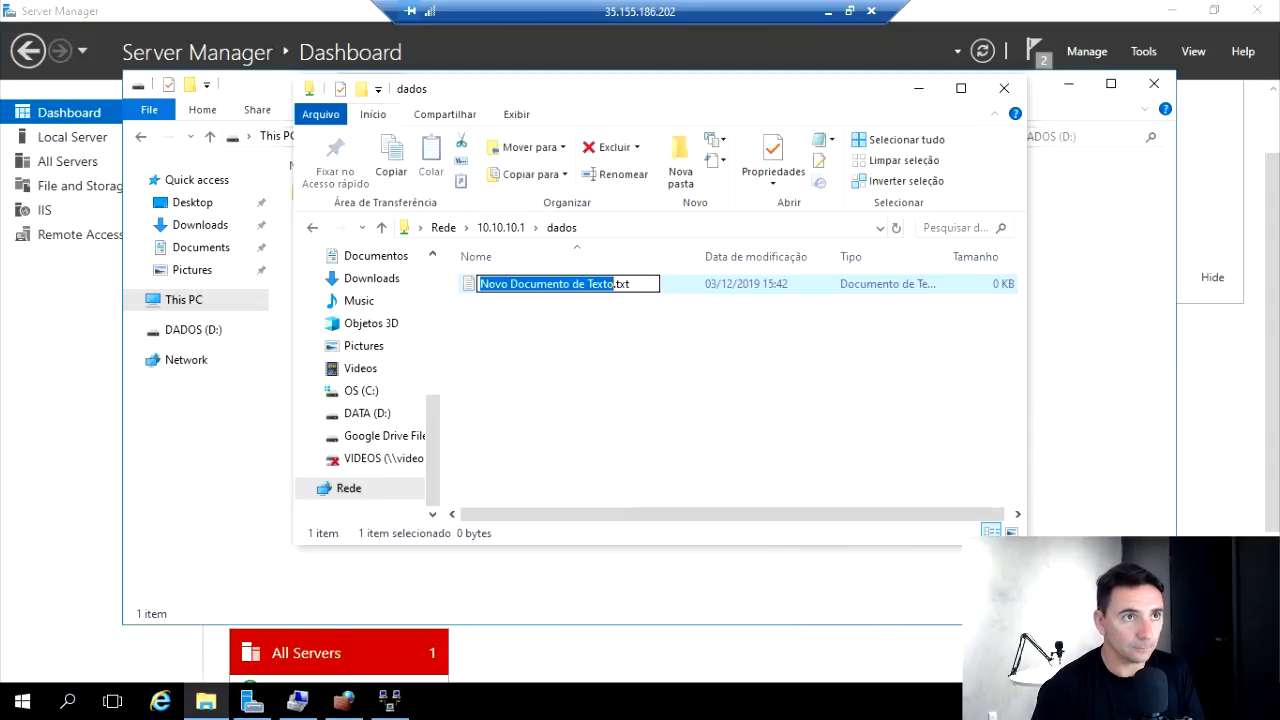
text(teste)
key(Return)
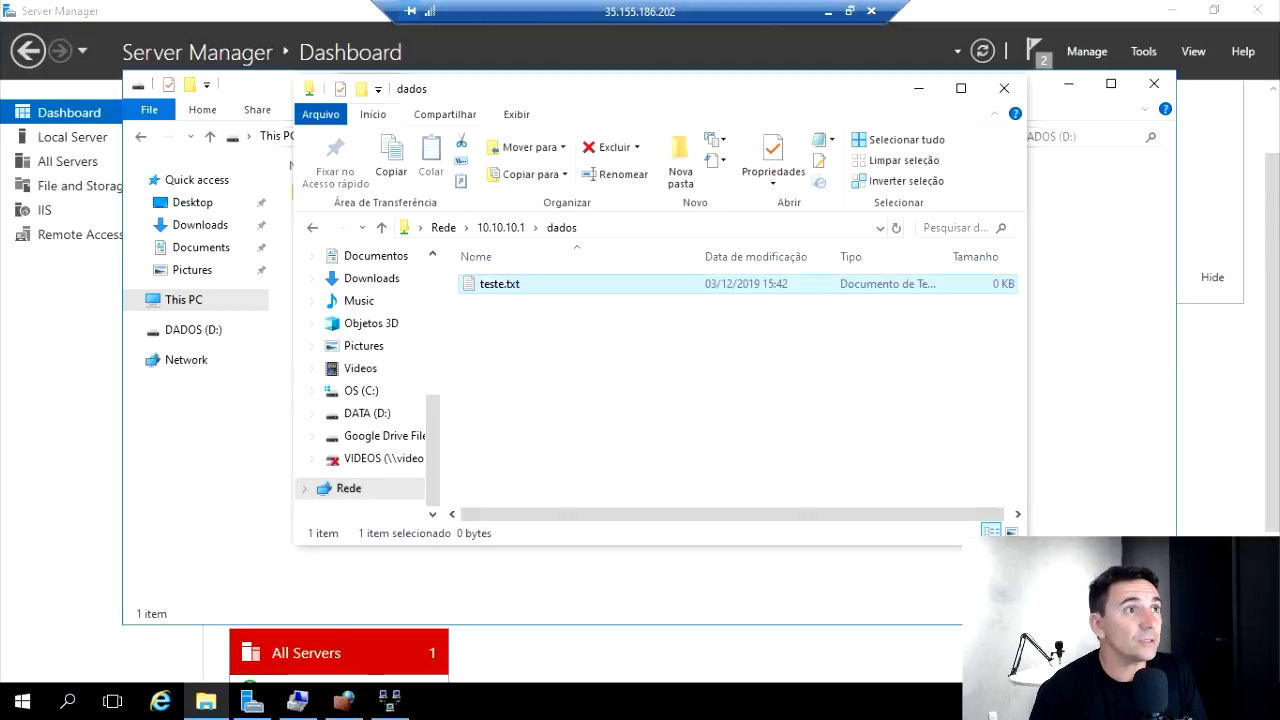
Maximize the local dados window and show the full network path of the shared folder
click(208, 440)
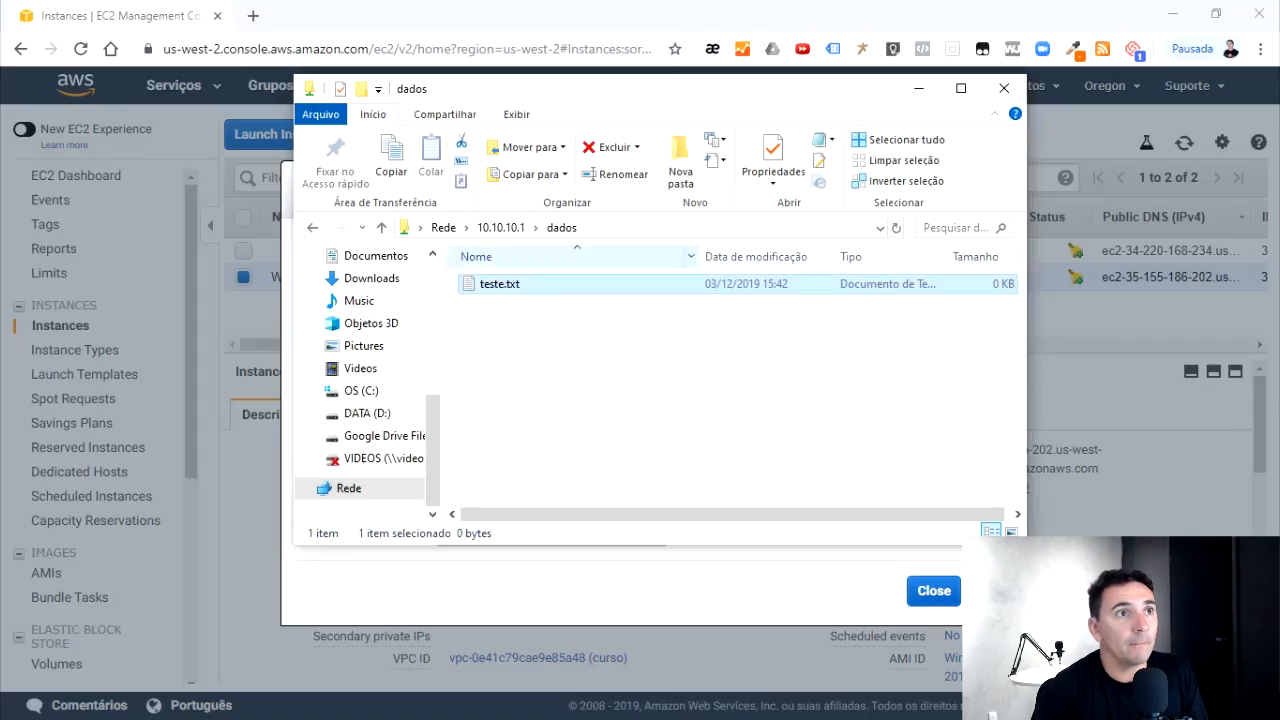
mouse_move(690, 89)
mouse_down()
mouse_move(541, 74)
mouse_move(687, 99)
mouse_up()
click(958, 98)
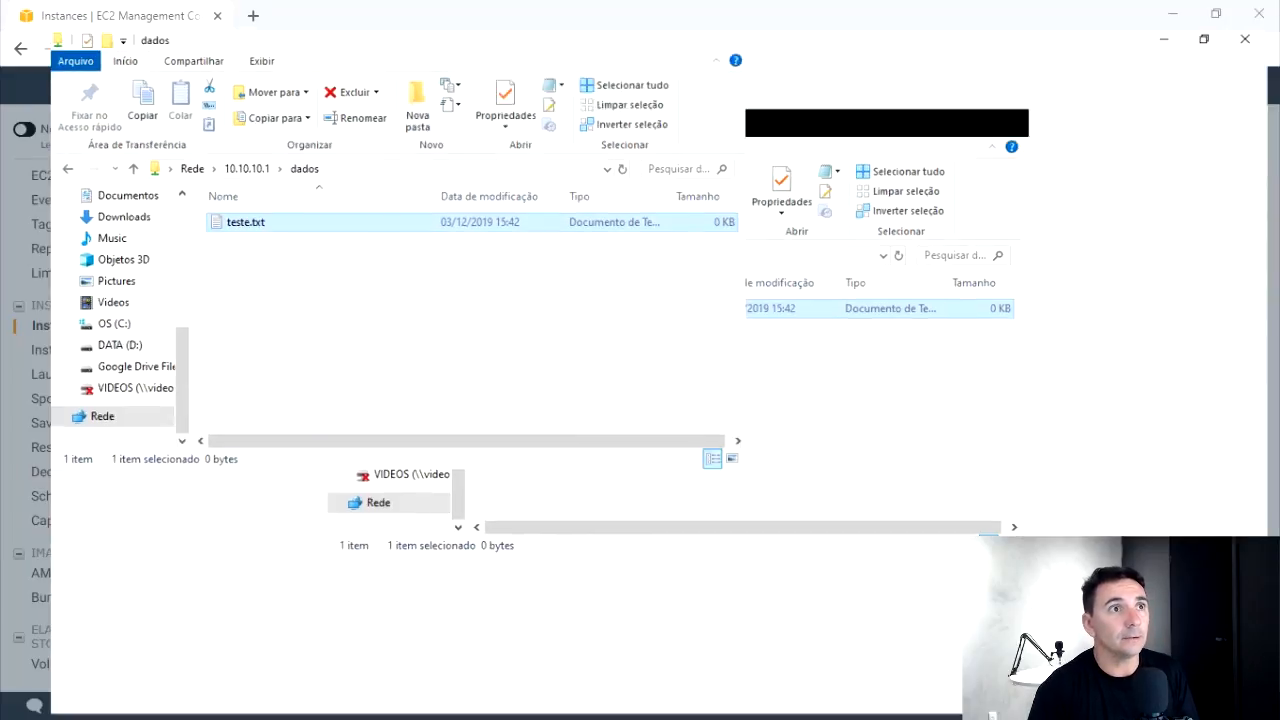
click(622, 147)
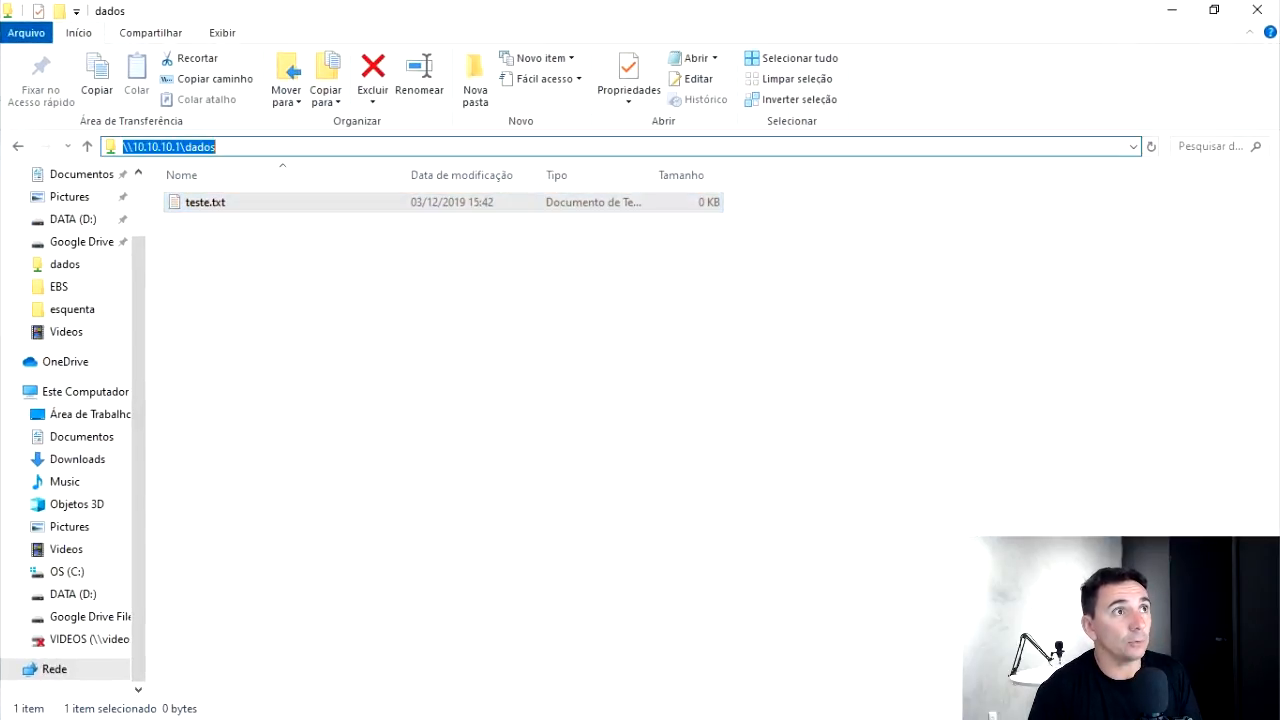
Switch to the remote server's desktop and open the teste file from the DADOS folder on drive D
key(alt+Tab)
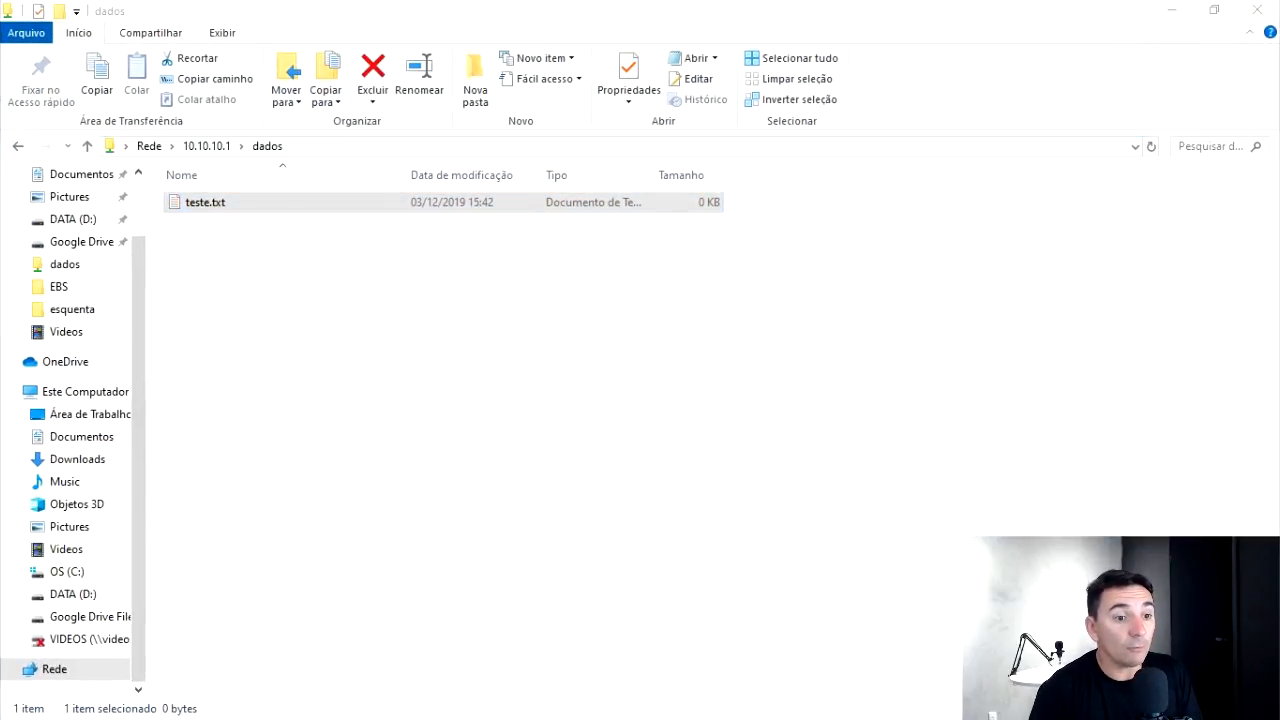
key(alt+Tab)
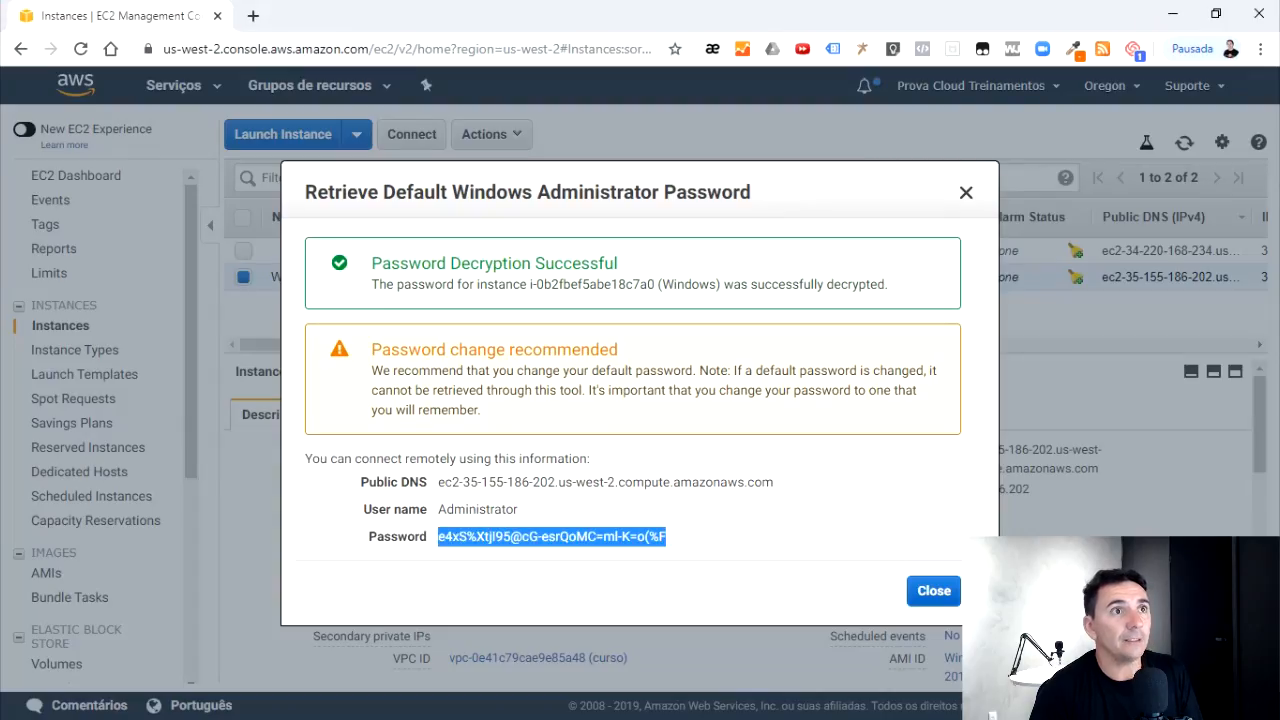
key(alt+Tab)
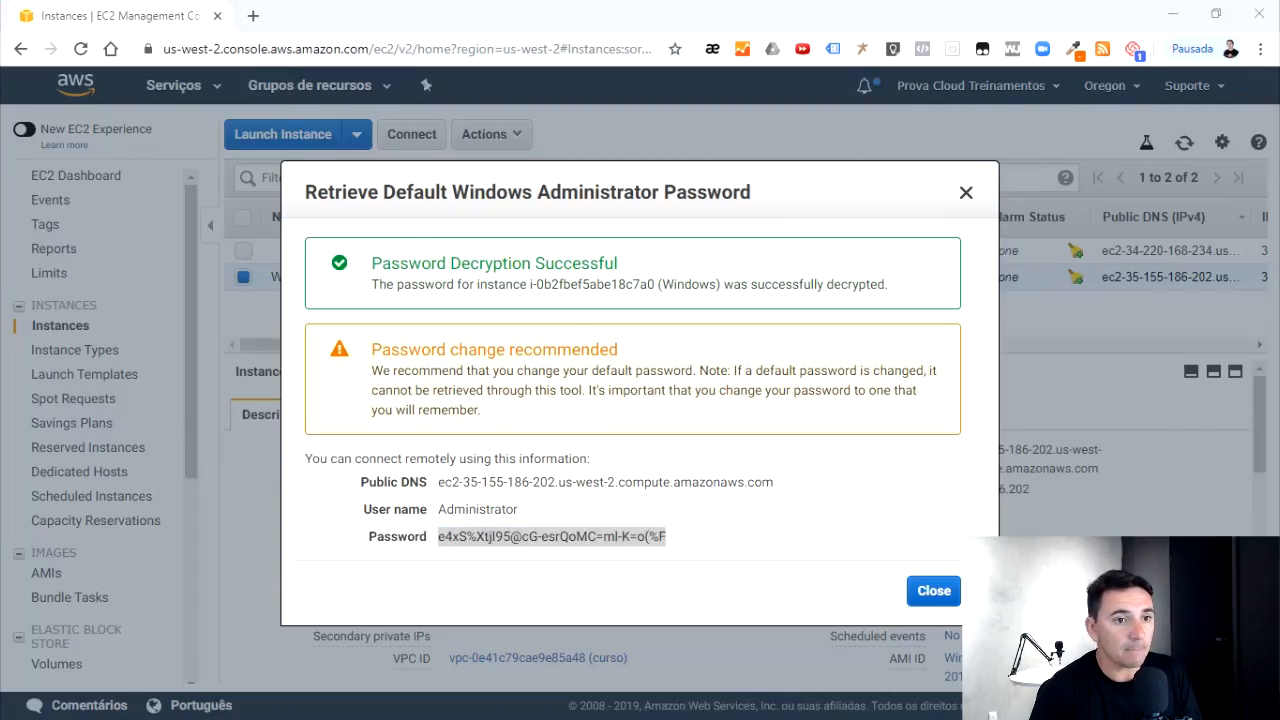
key(alt+Tab)
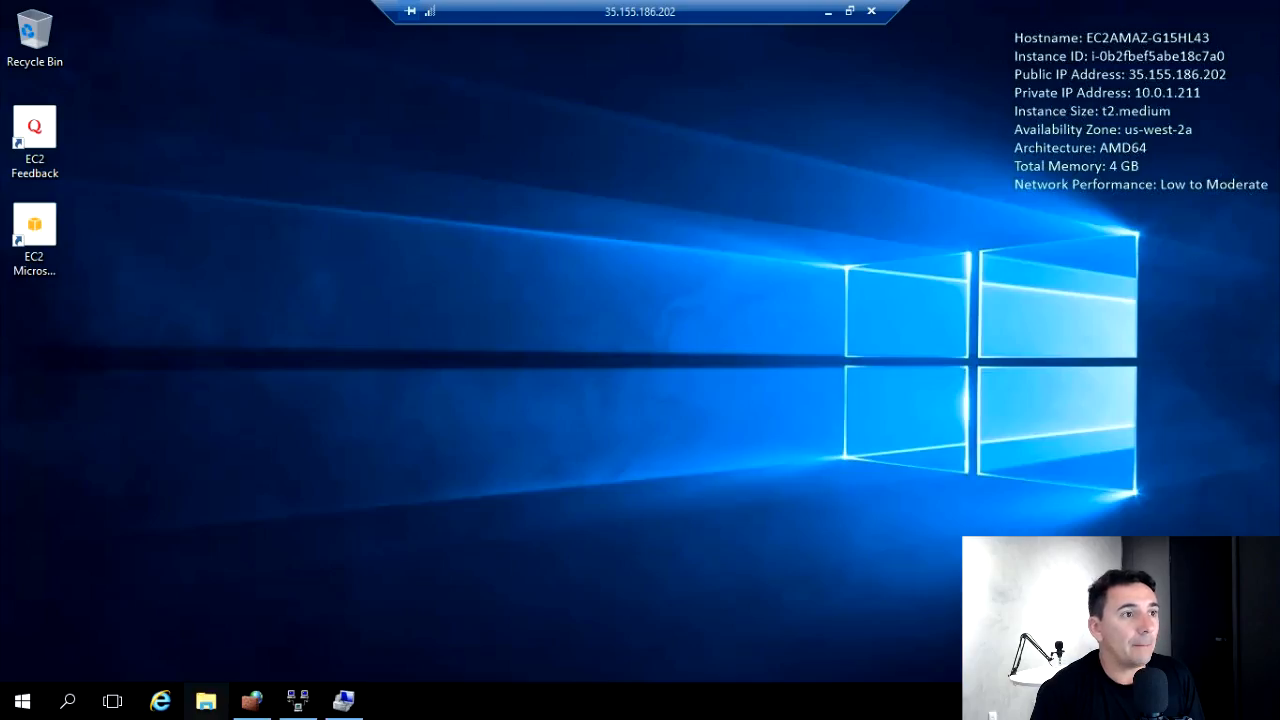
click(206, 701)
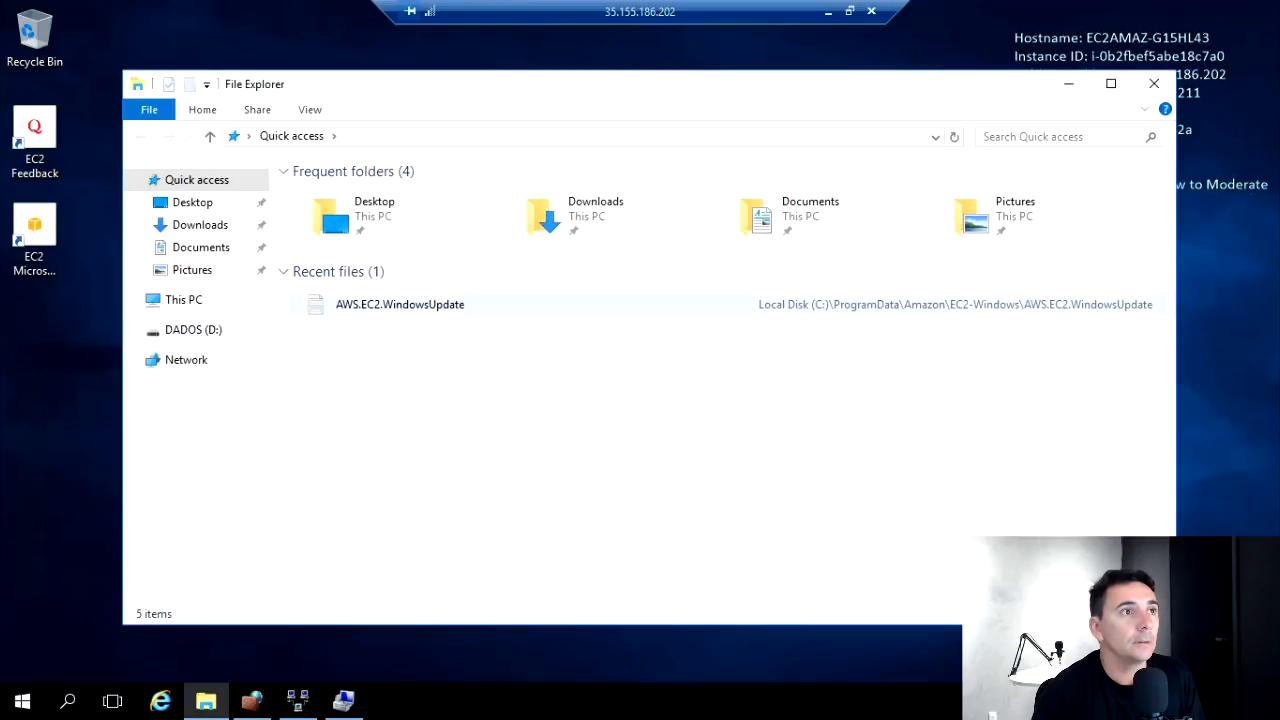
click(194, 330)
double_click(327, 193)
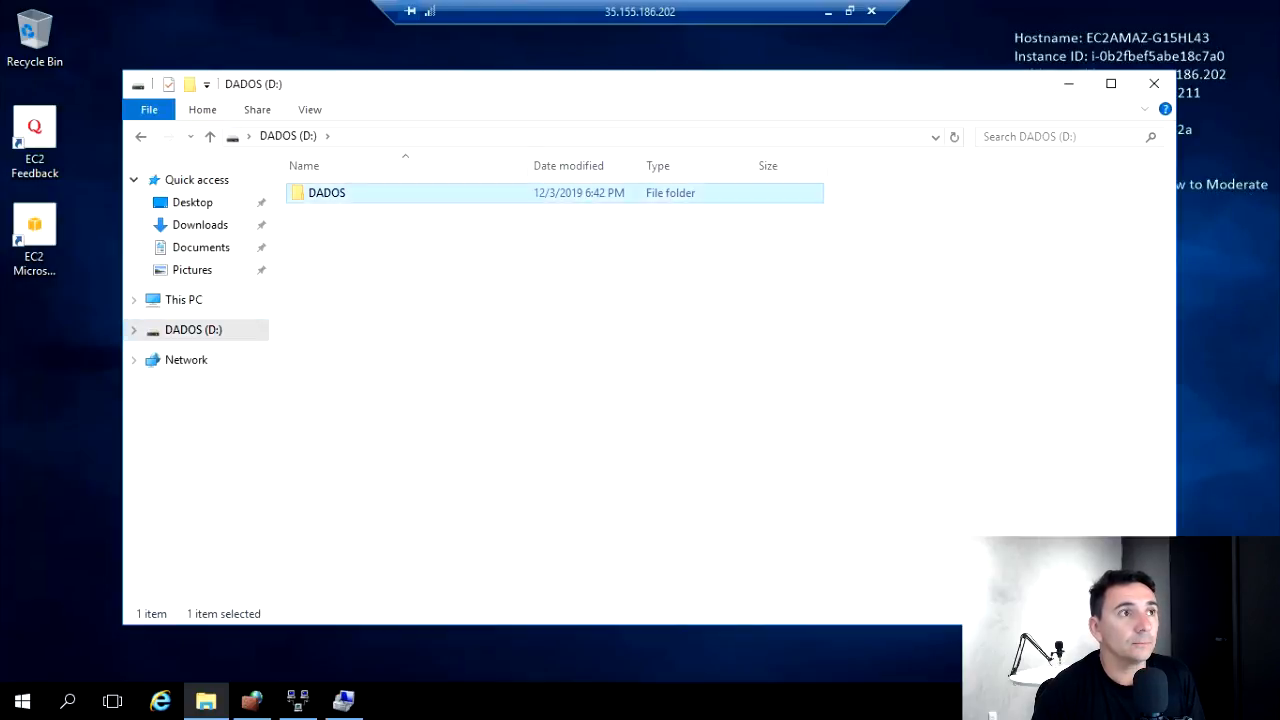
click(322, 193)
double_click(322, 193)
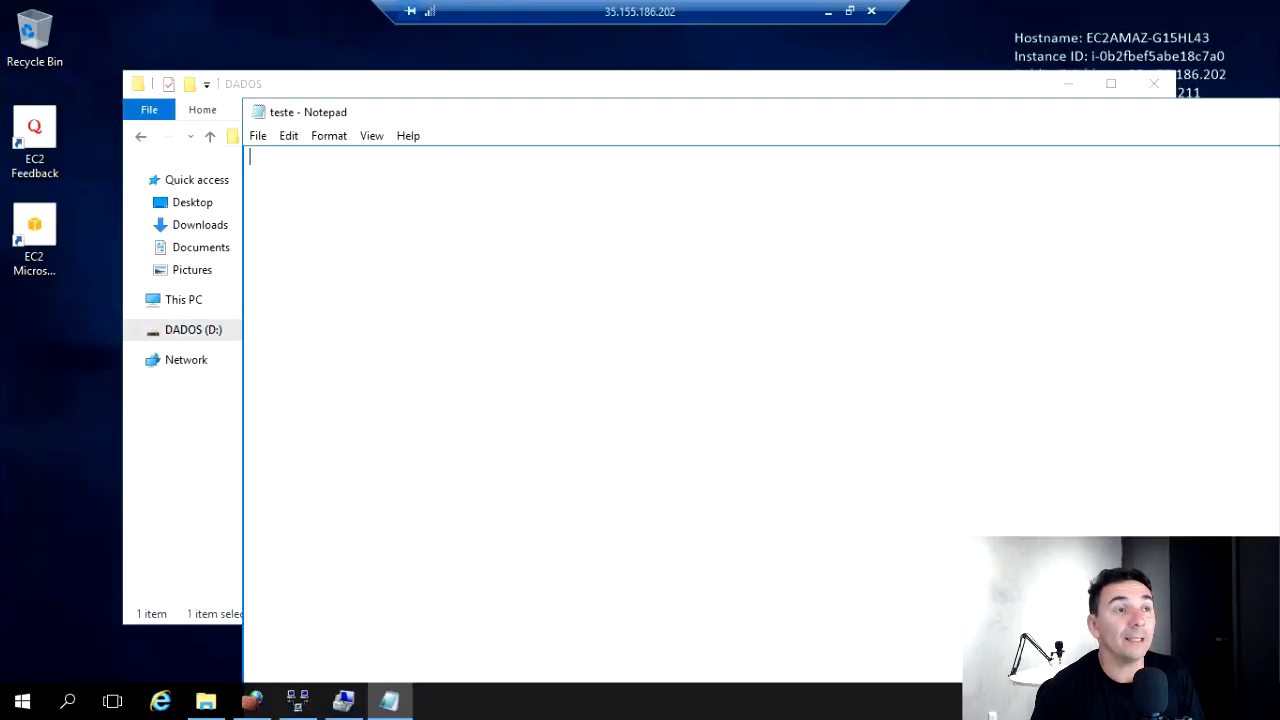
Enter the sample text "eghfjkhsdgfgsdhjfgsdfsadfsd" in teste on the server, then close Notepad and save the changes
text(eghfjkhsdgfgsdhjfg)
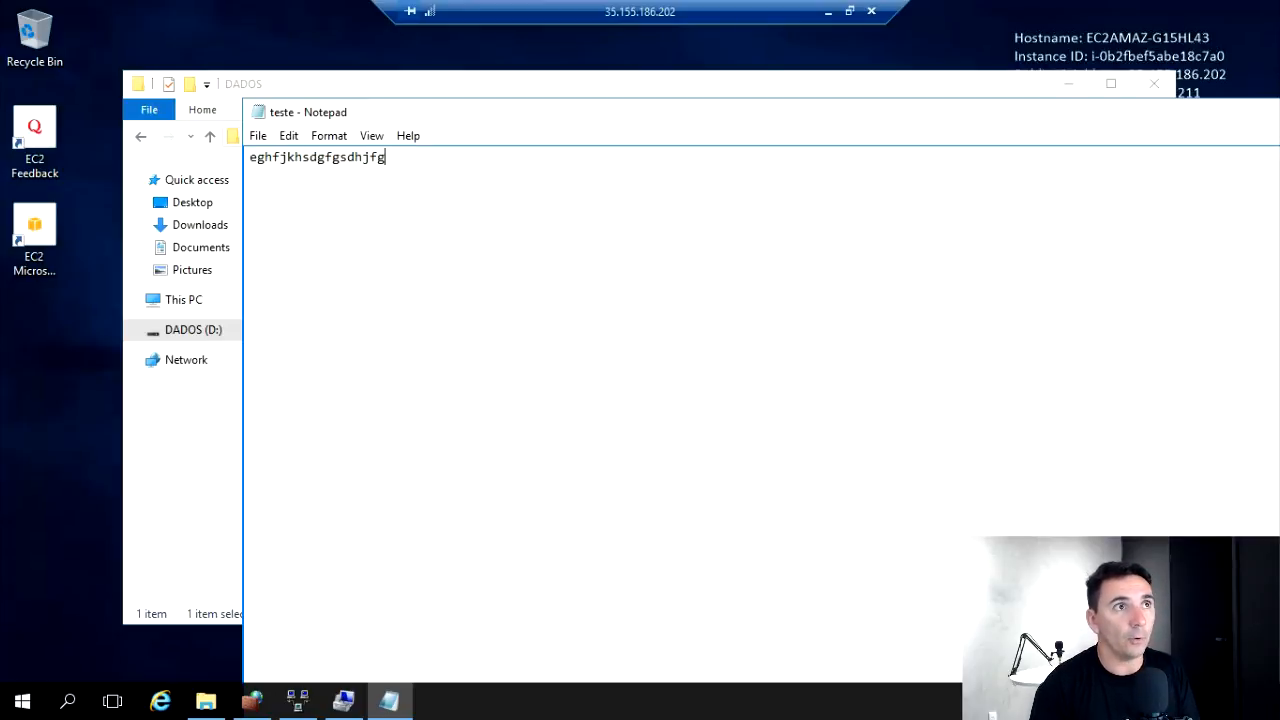
text(sdfsadfsd)
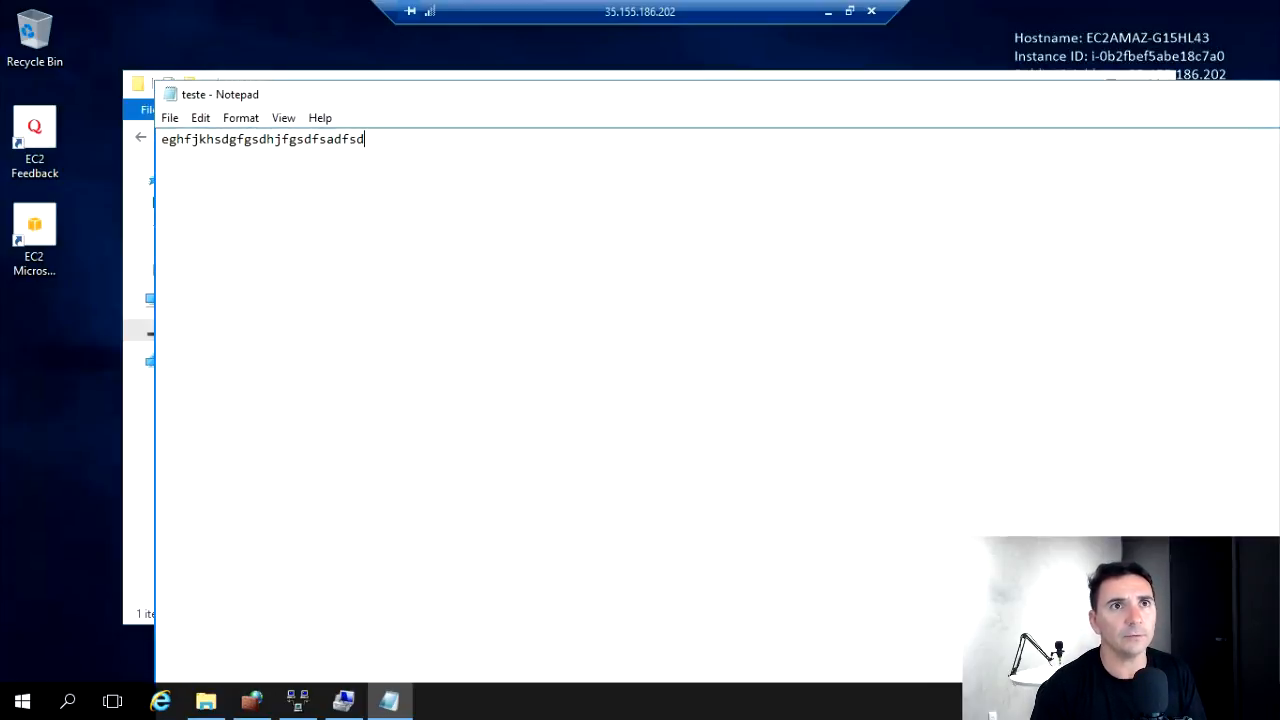
drag(800, 92, 675, 84)
click(1271, 84)
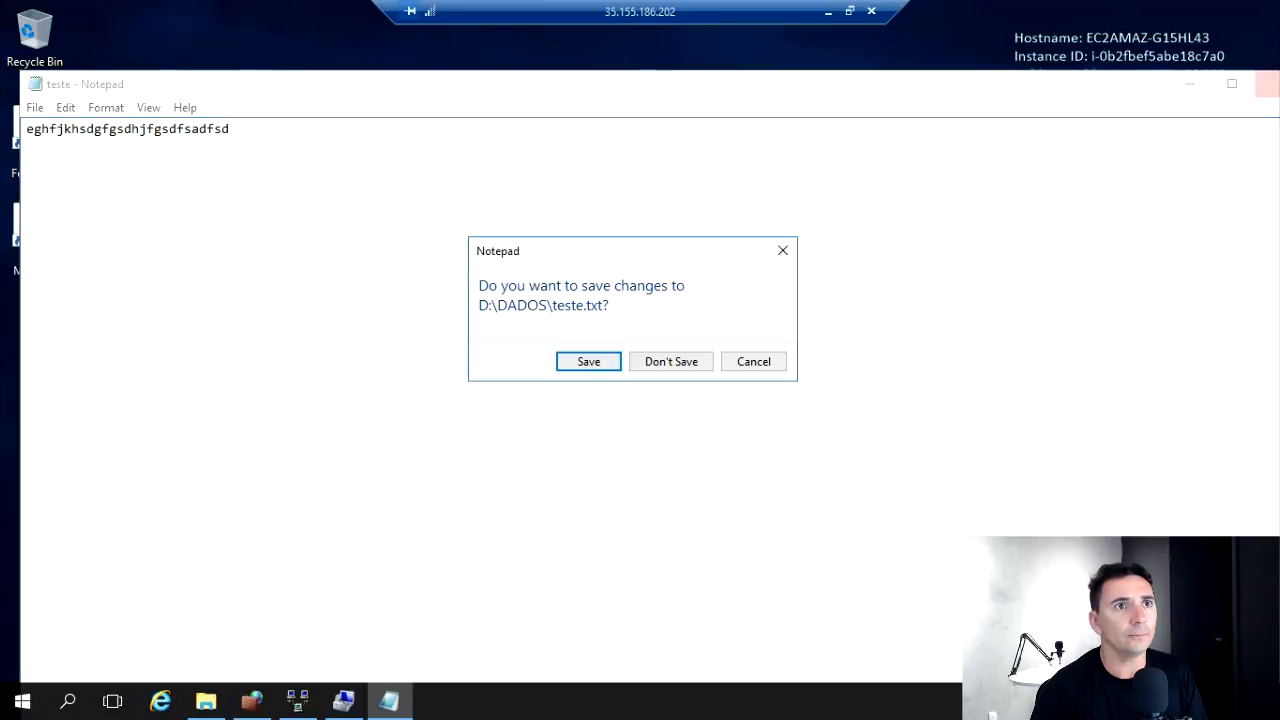
click(589, 362)
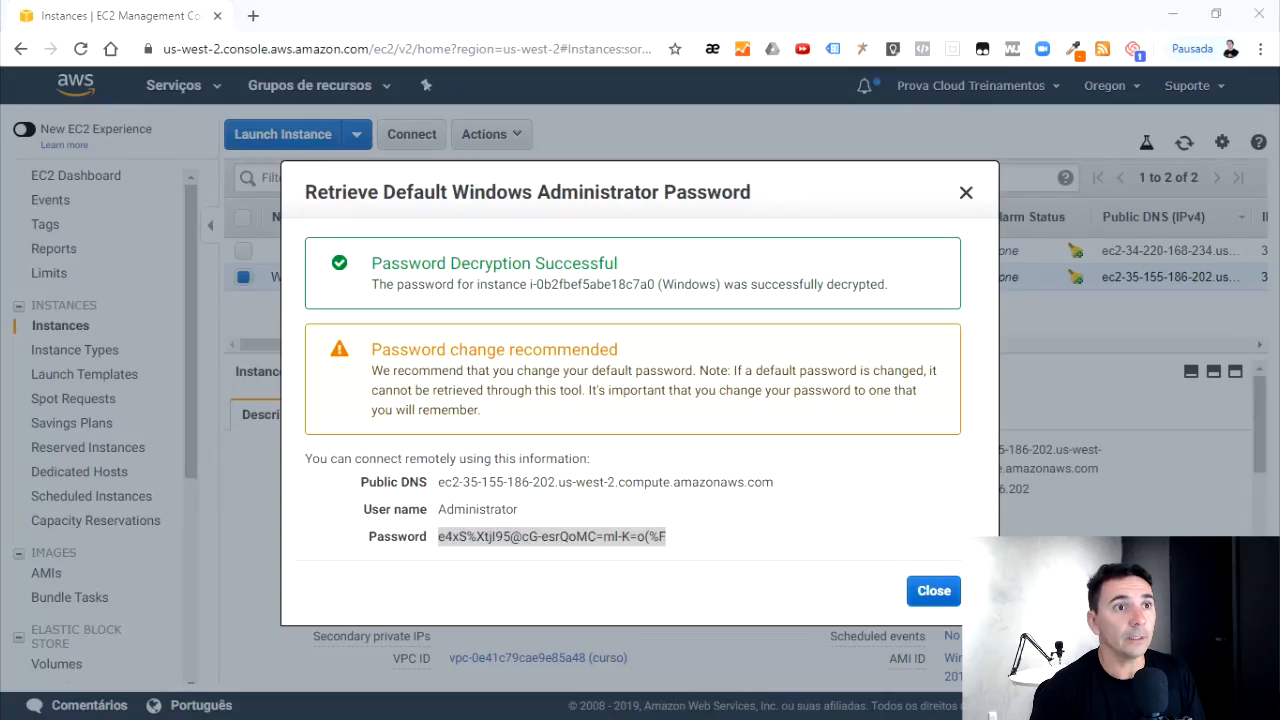
Check the contents of teste.txt through the local dados share, close it and return to the server's DADOS folder
key(alt+Tab)
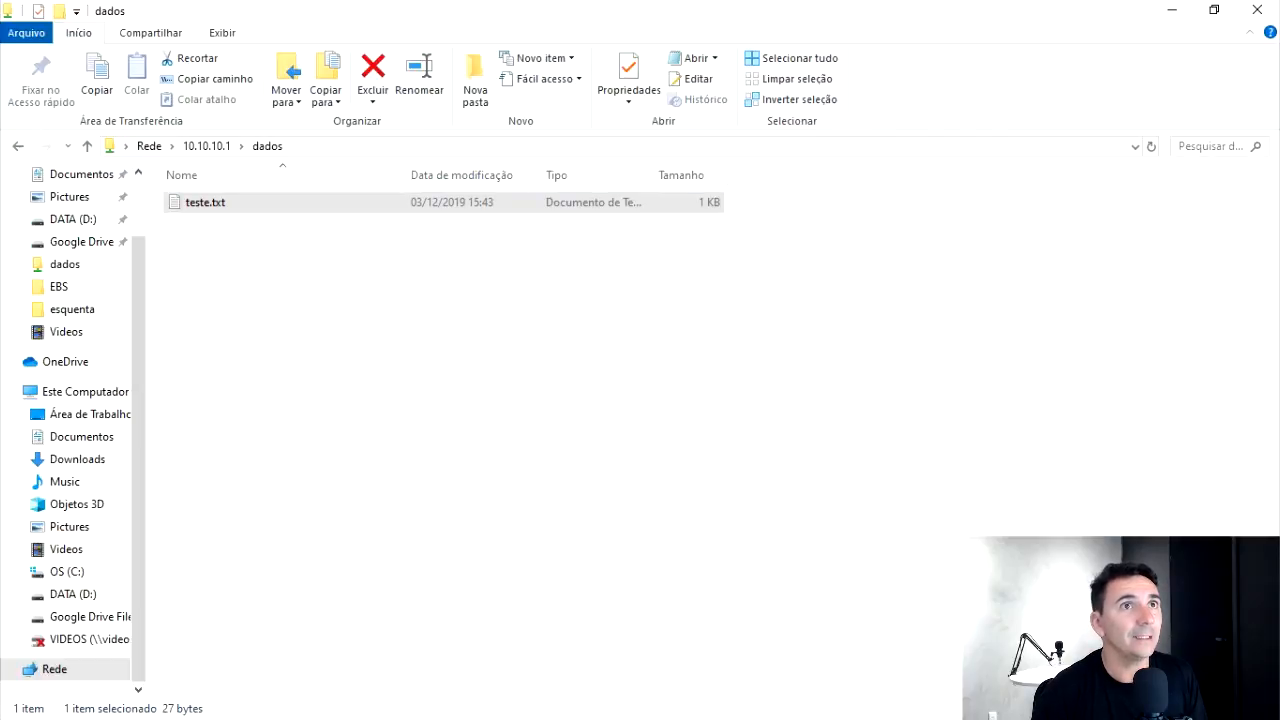
click(1214, 10)
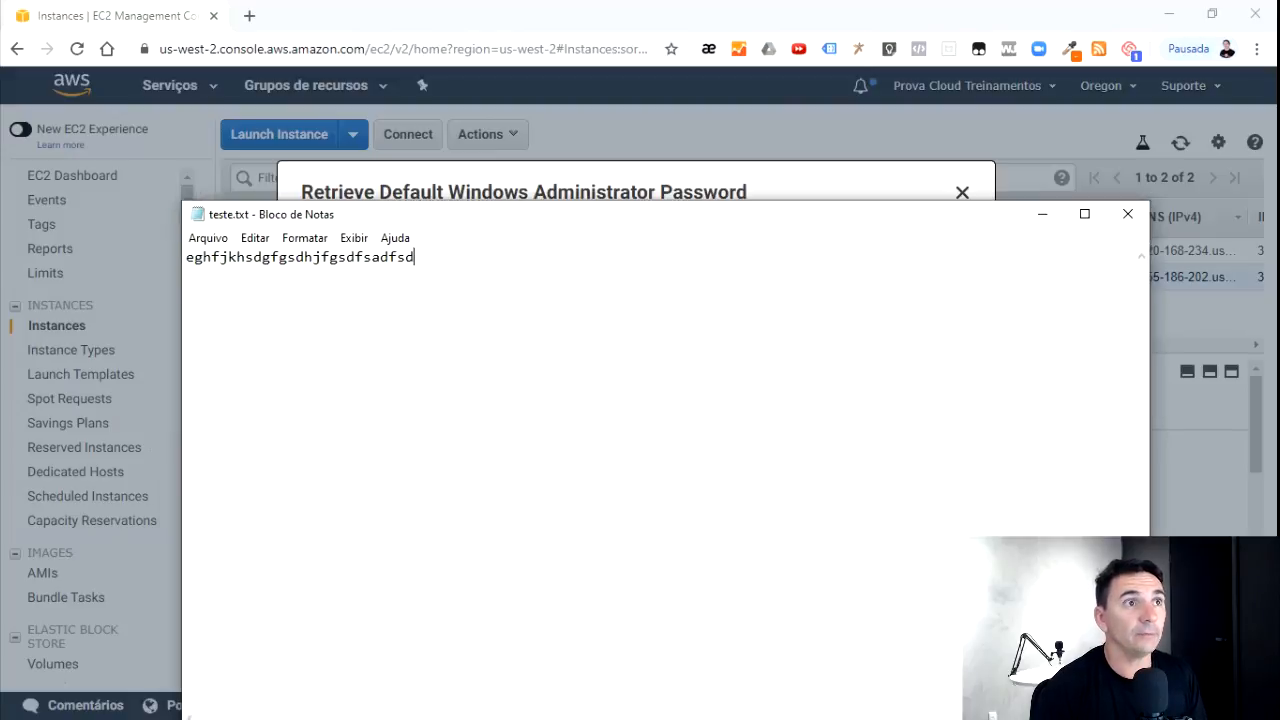
drag(640, 214, 627, 201)
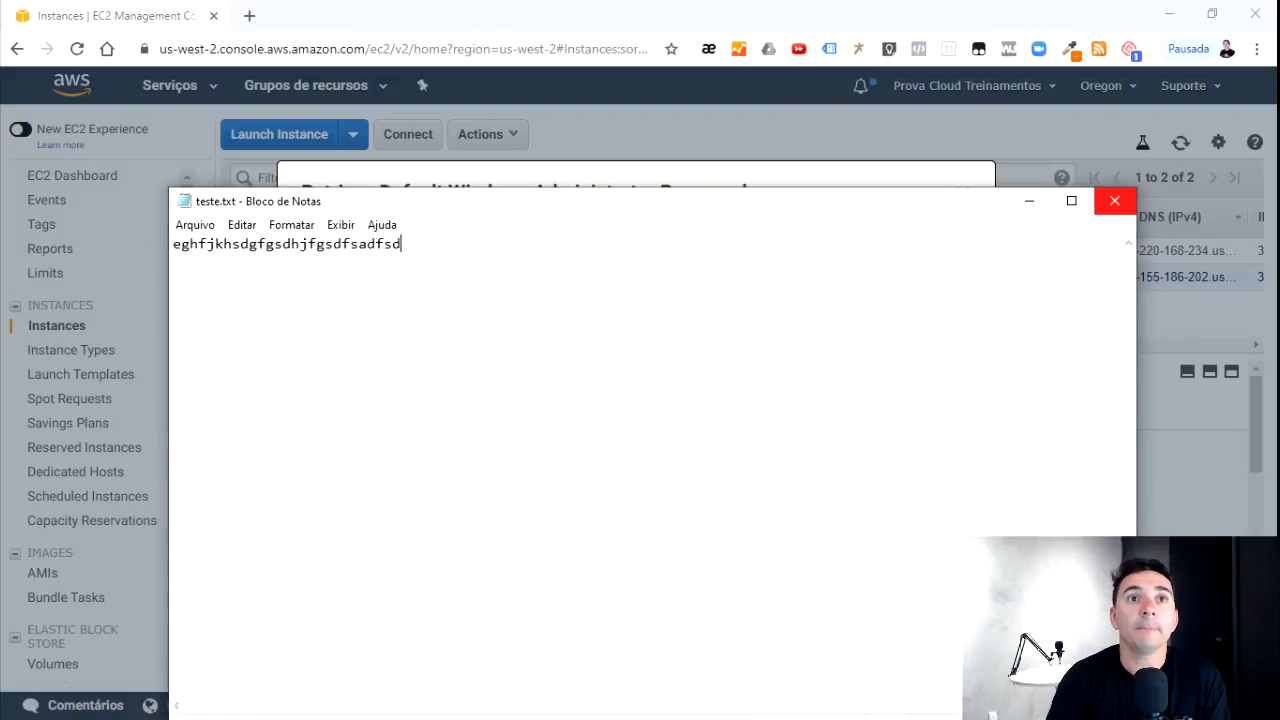
click(1114, 201)
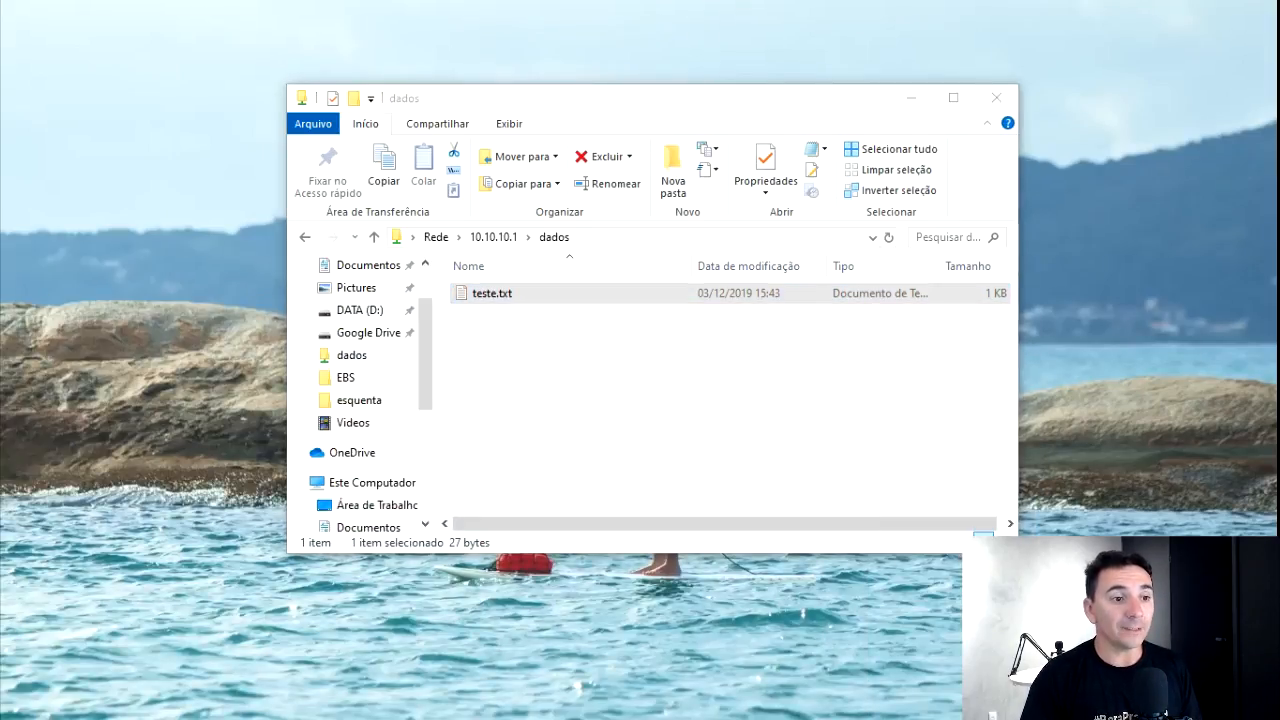
key(alt+Tab)
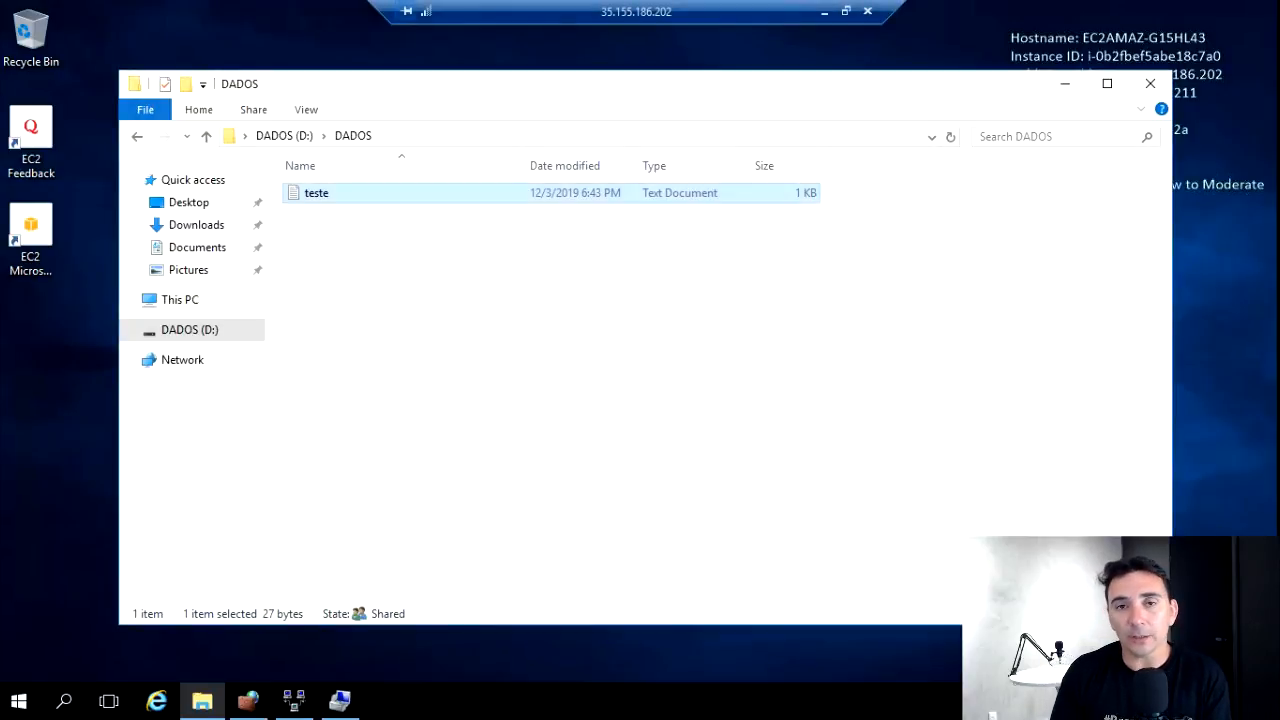